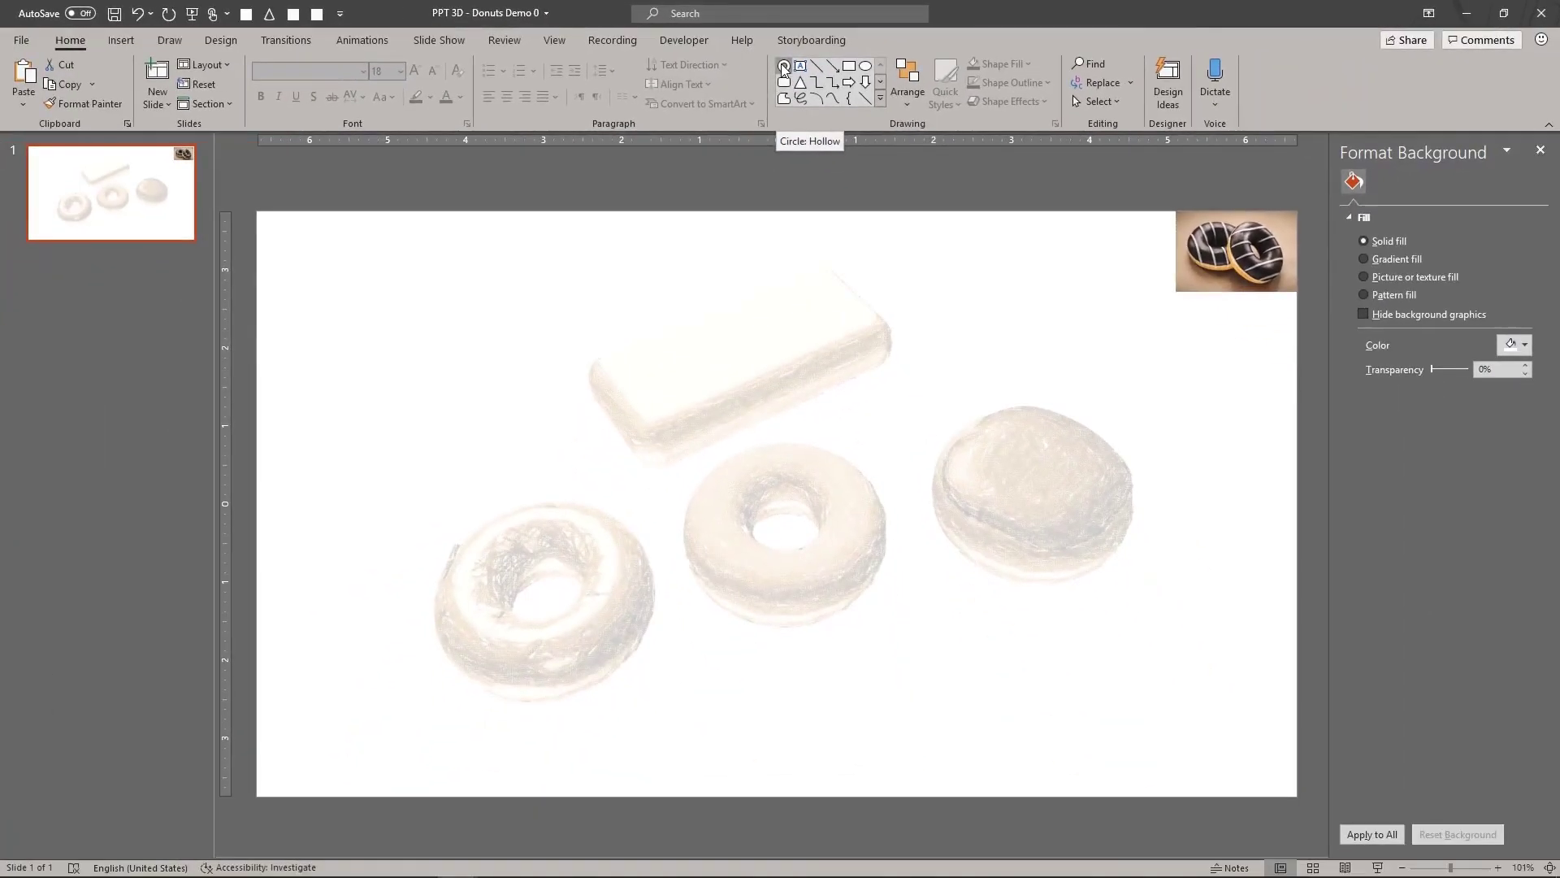
- Draw a 3.25" blue hollow circle over the middle sketch, thicken its ring, and remove the outline
left_click(783, 68)
left_click_drag(648, 373, 902, 626)
left_click_drag(713, 499, 725, 501)
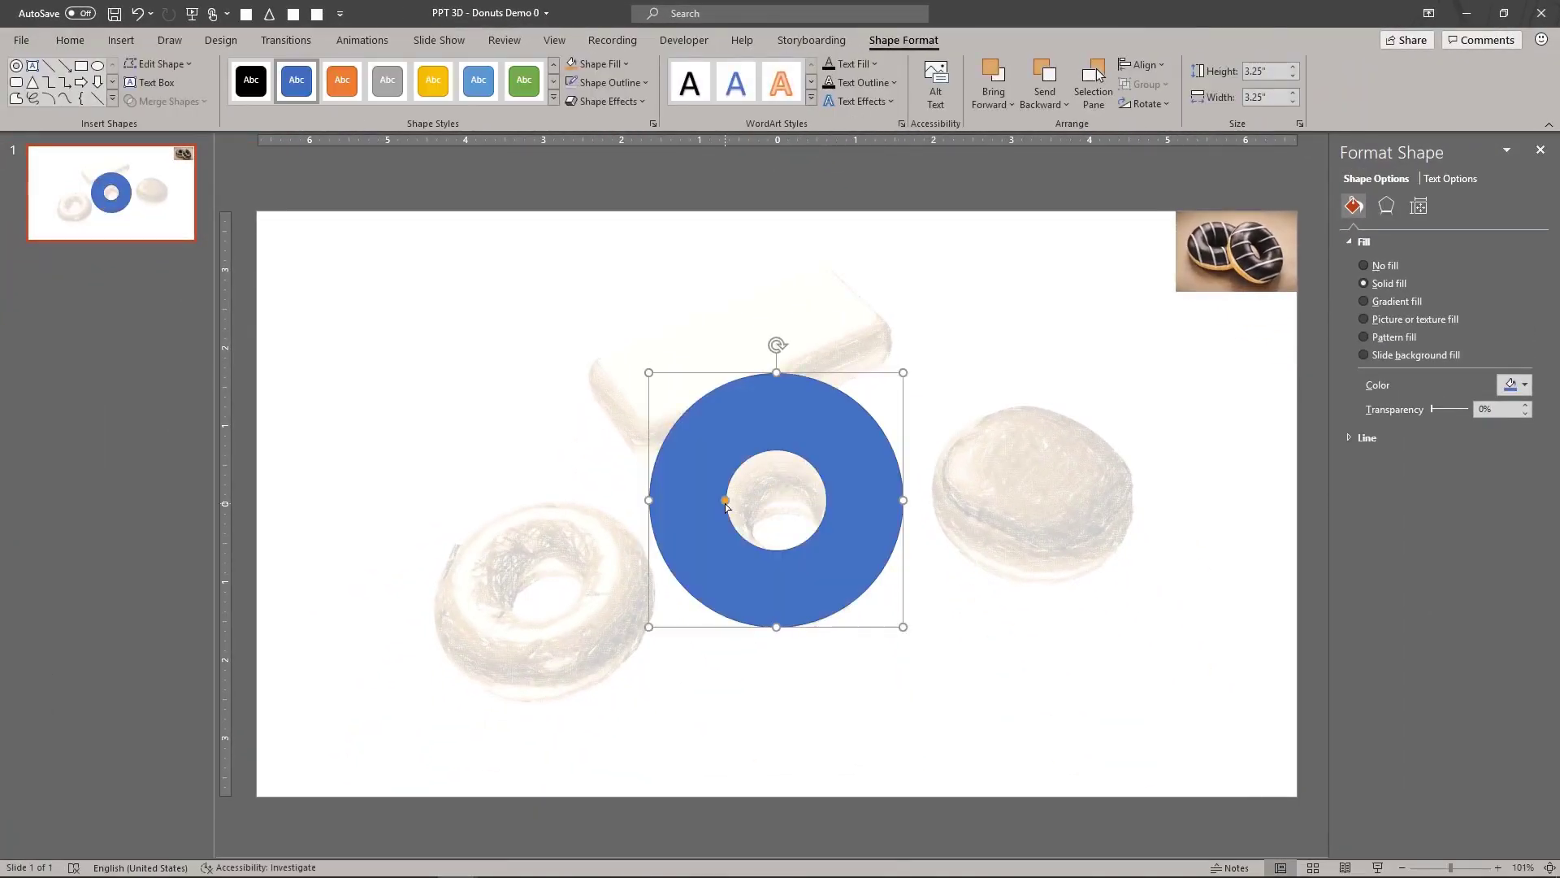
left_click(572, 85)
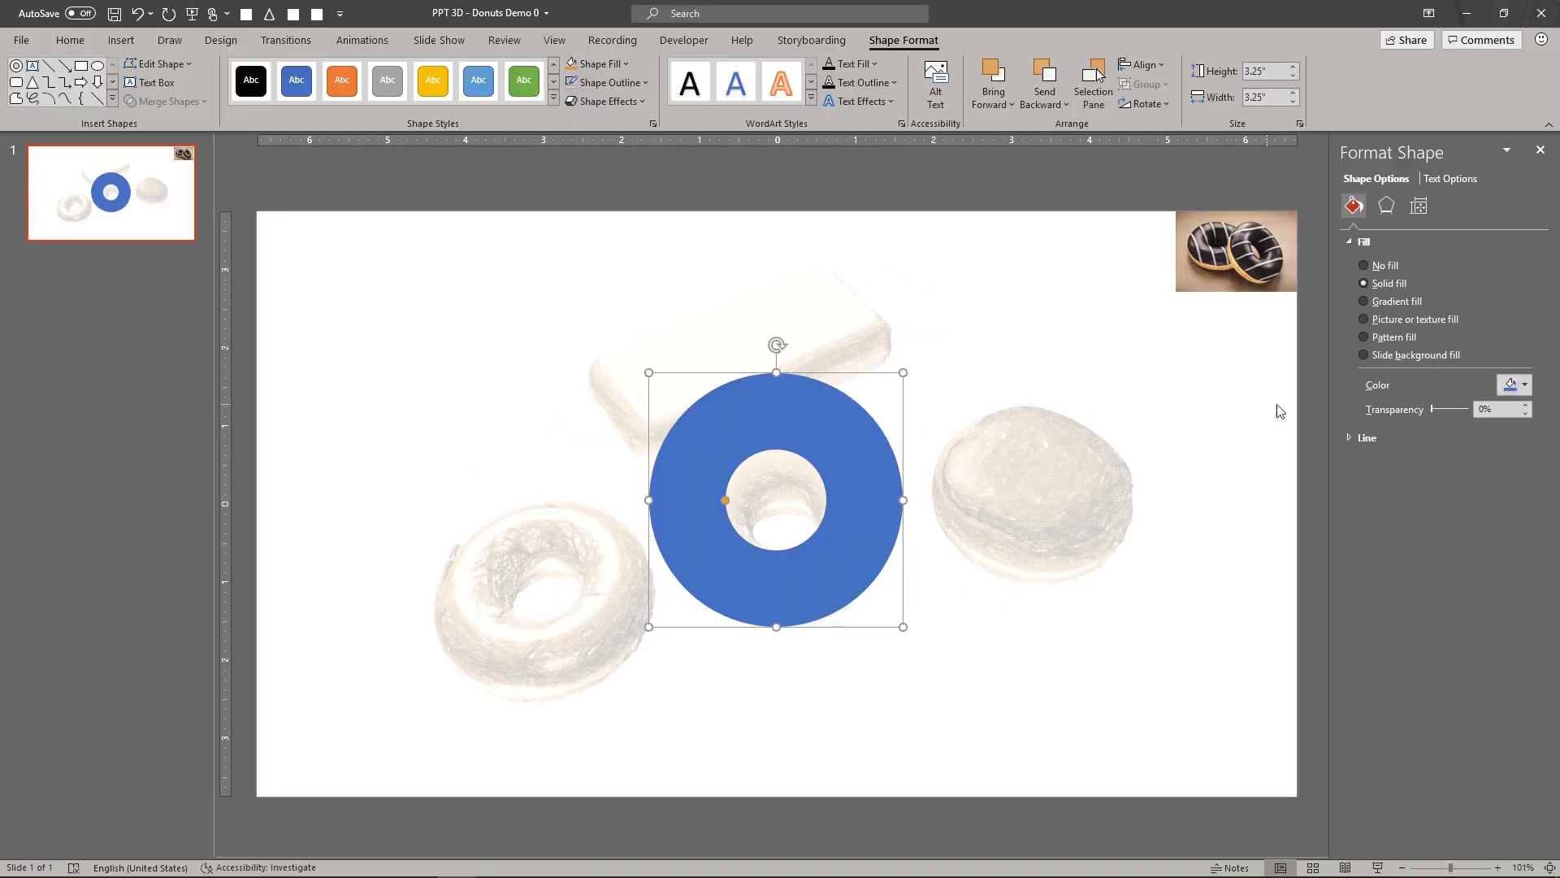
- Apply a Perspective 3-D rotation and turn the ring edge-on (X/Z 180°, Y 270.2°)
left_click(1386, 205)
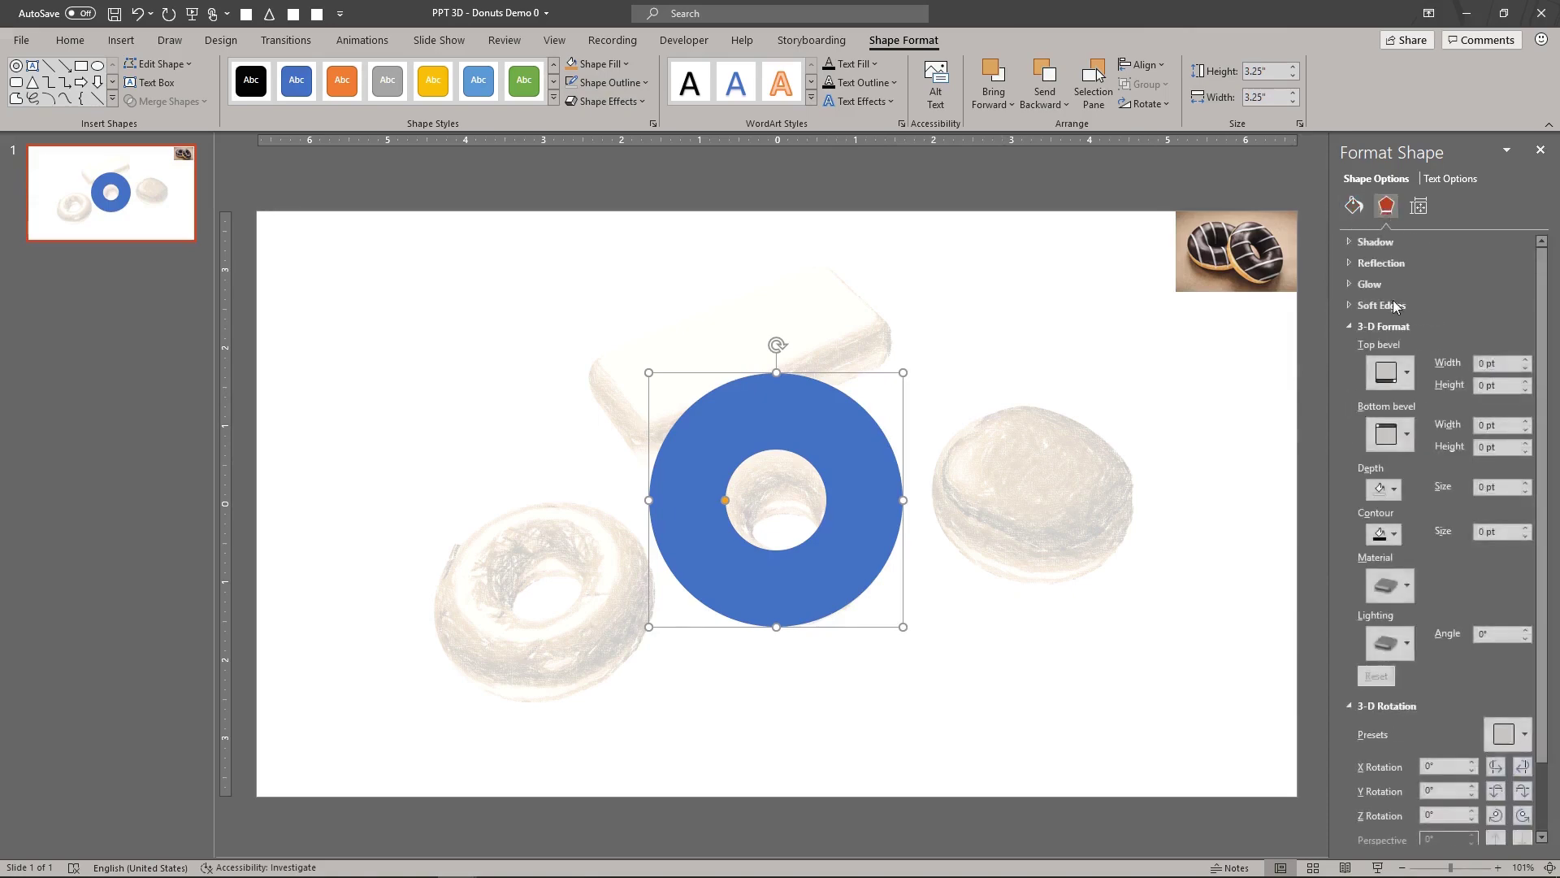
left_click(1505, 734)
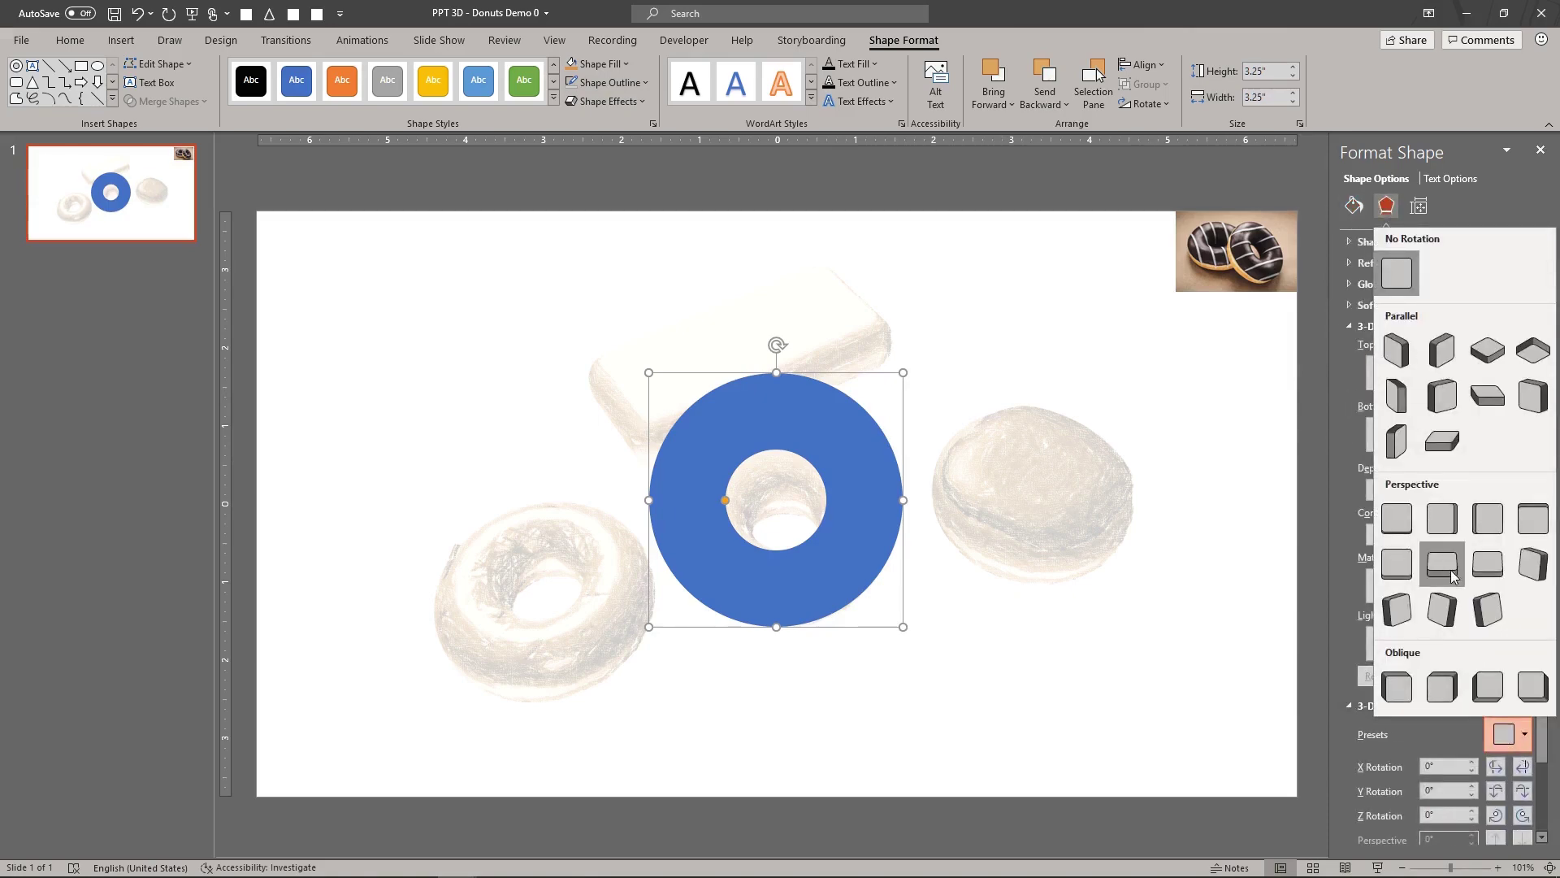
left_click(1443, 564)
left_click(1522, 791)
left_click(1522, 791)
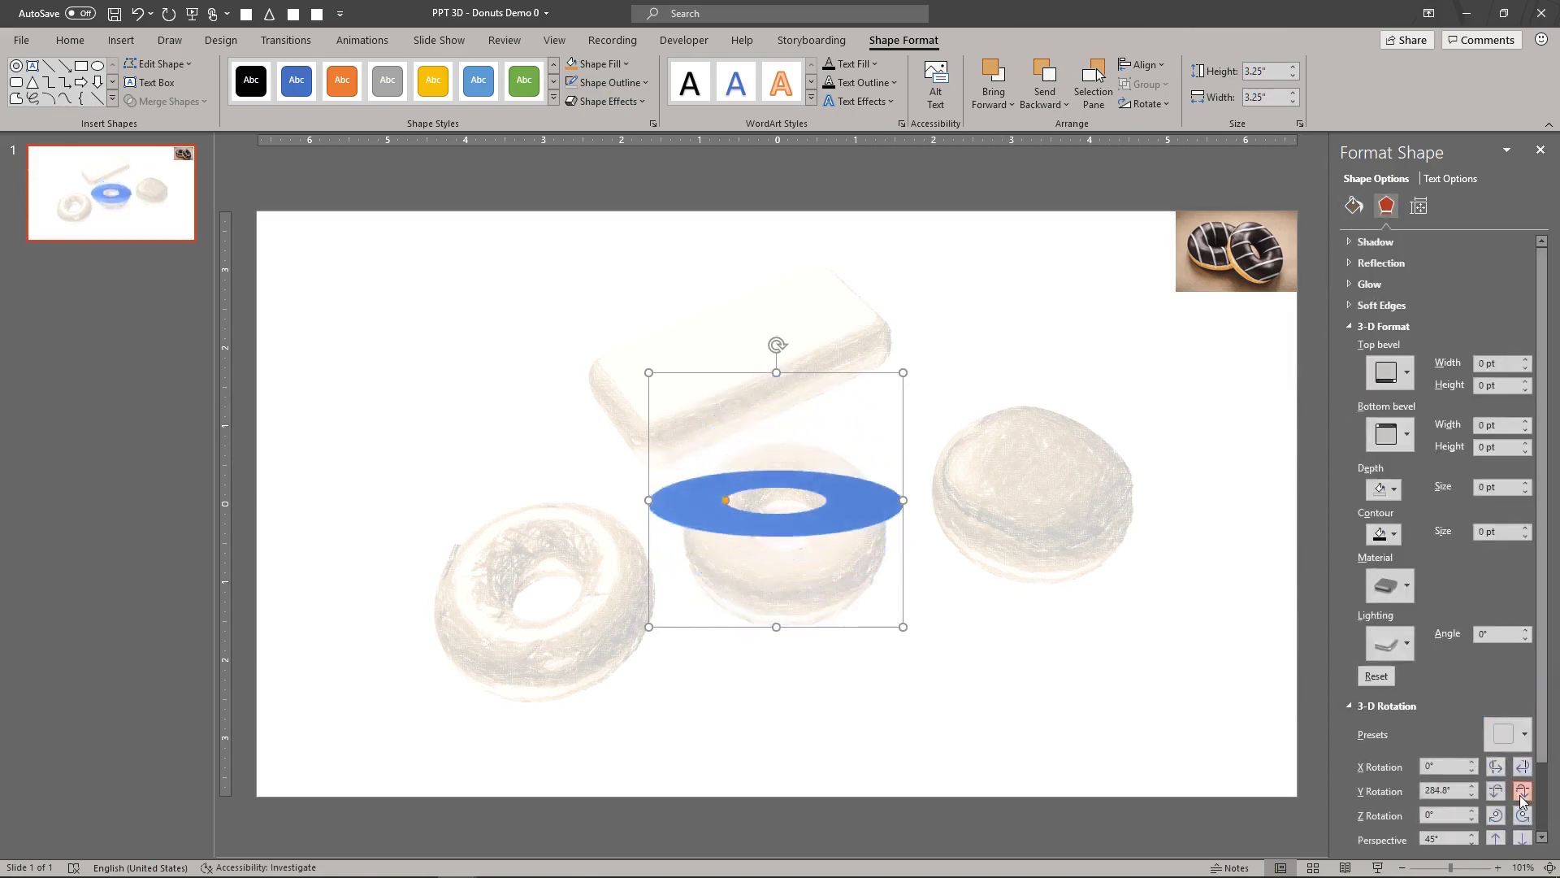
left_click(1521, 790)
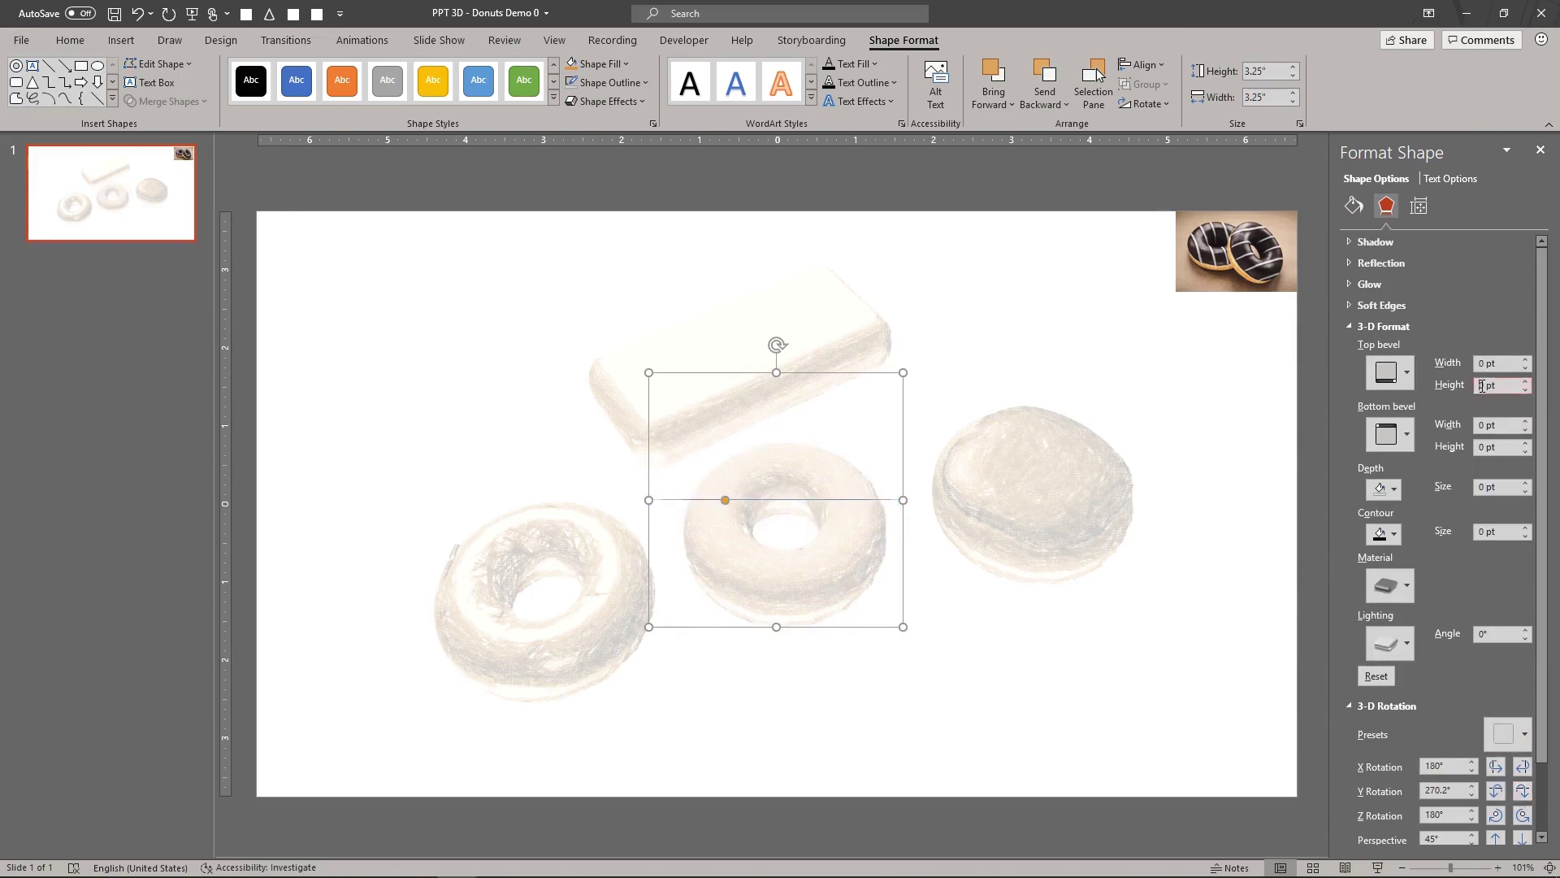
- Give the ring an Angle top bevel with a 100 pt height
type("10")
key("Return")
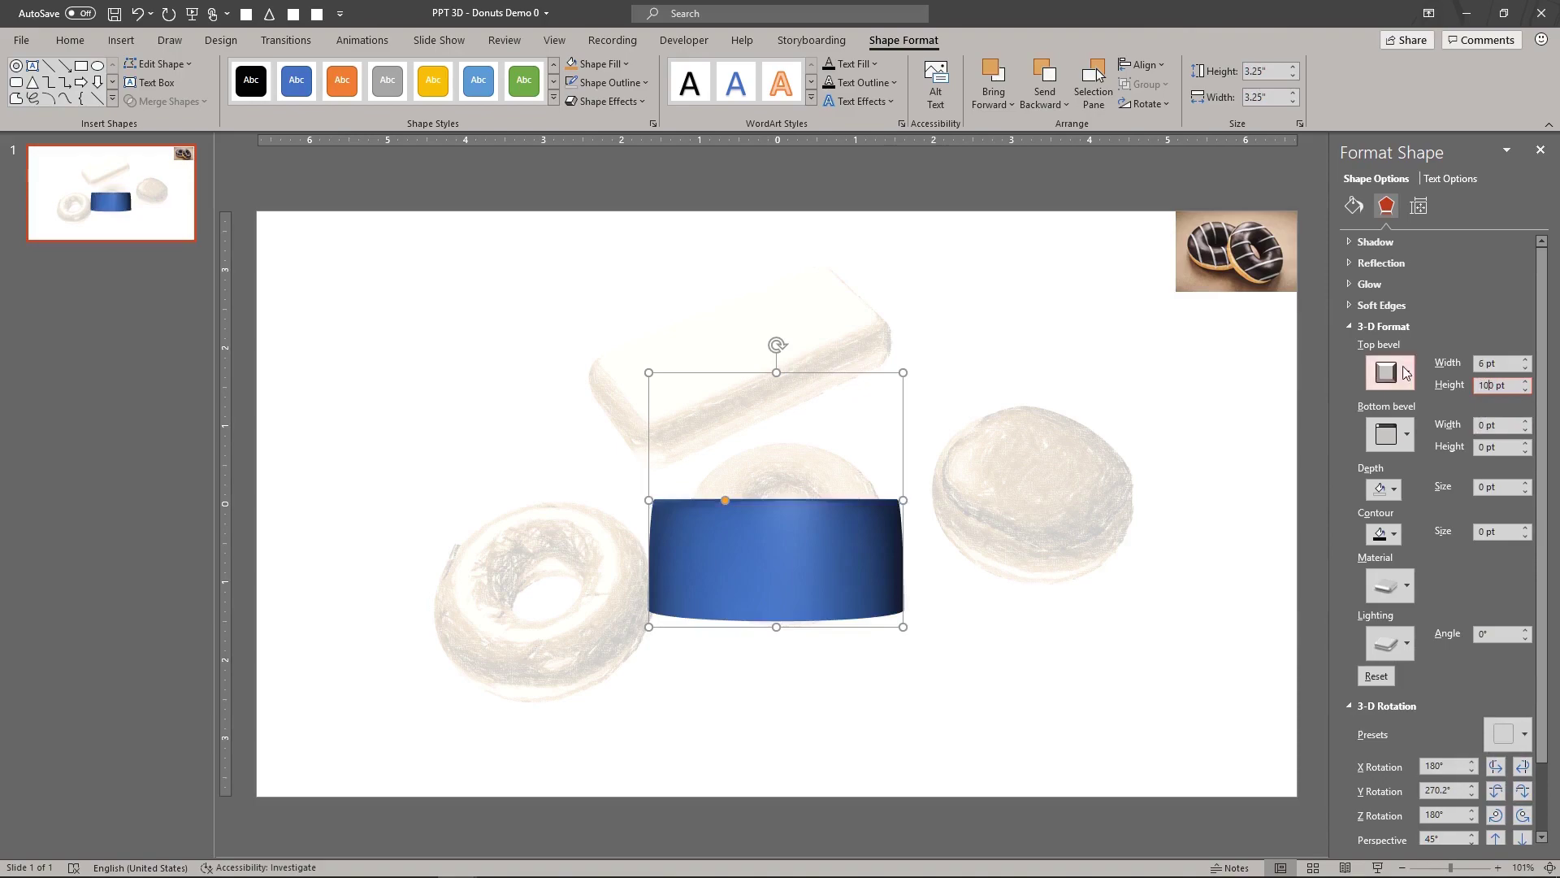
left_click(1404, 372)
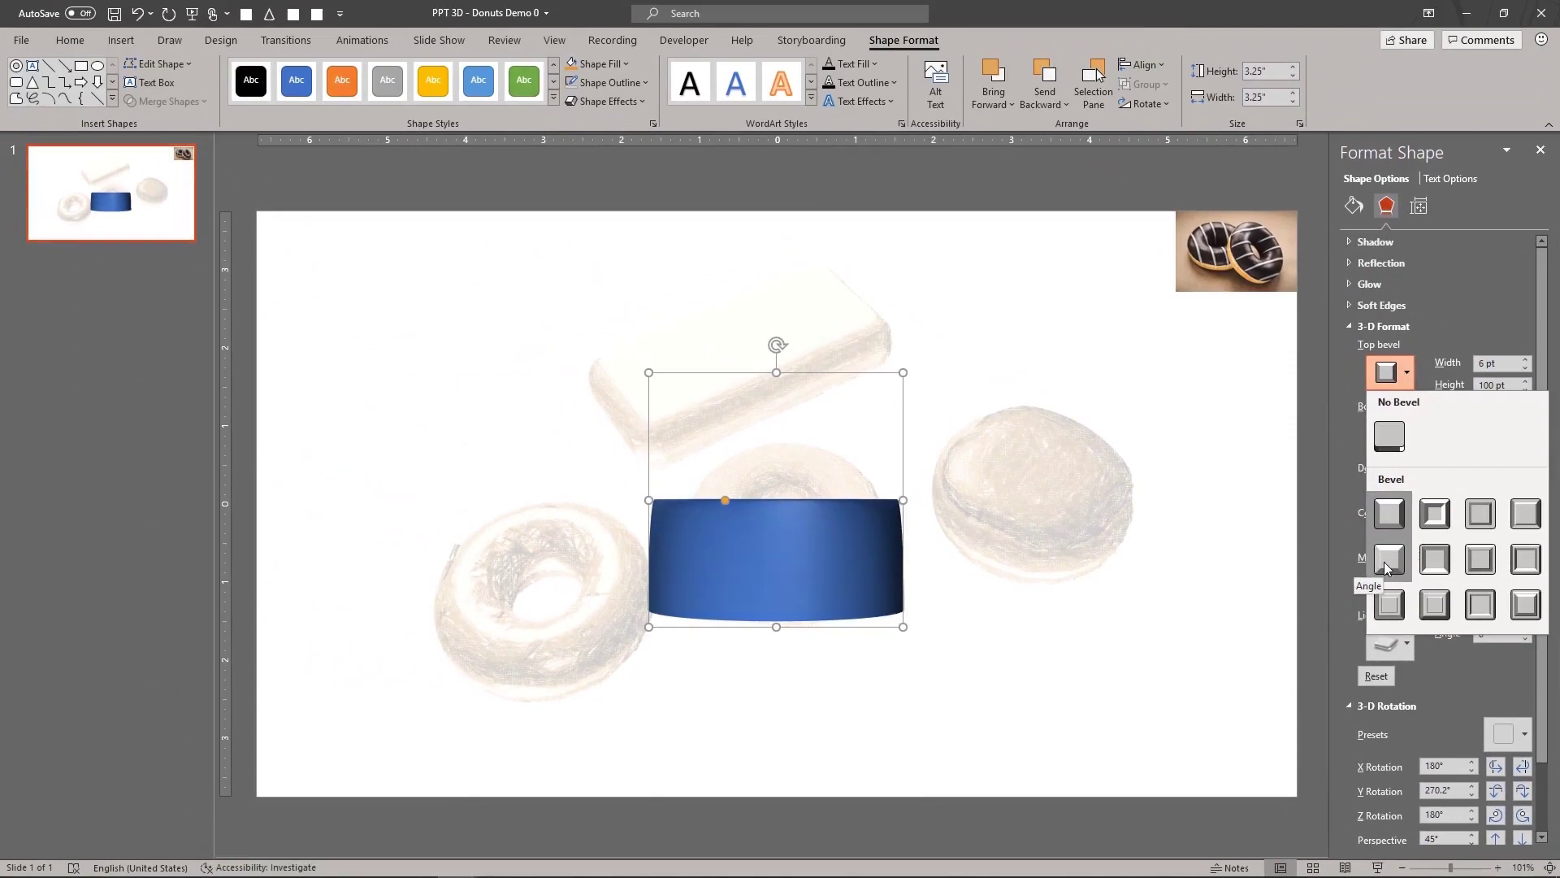
left_click(1383, 562)
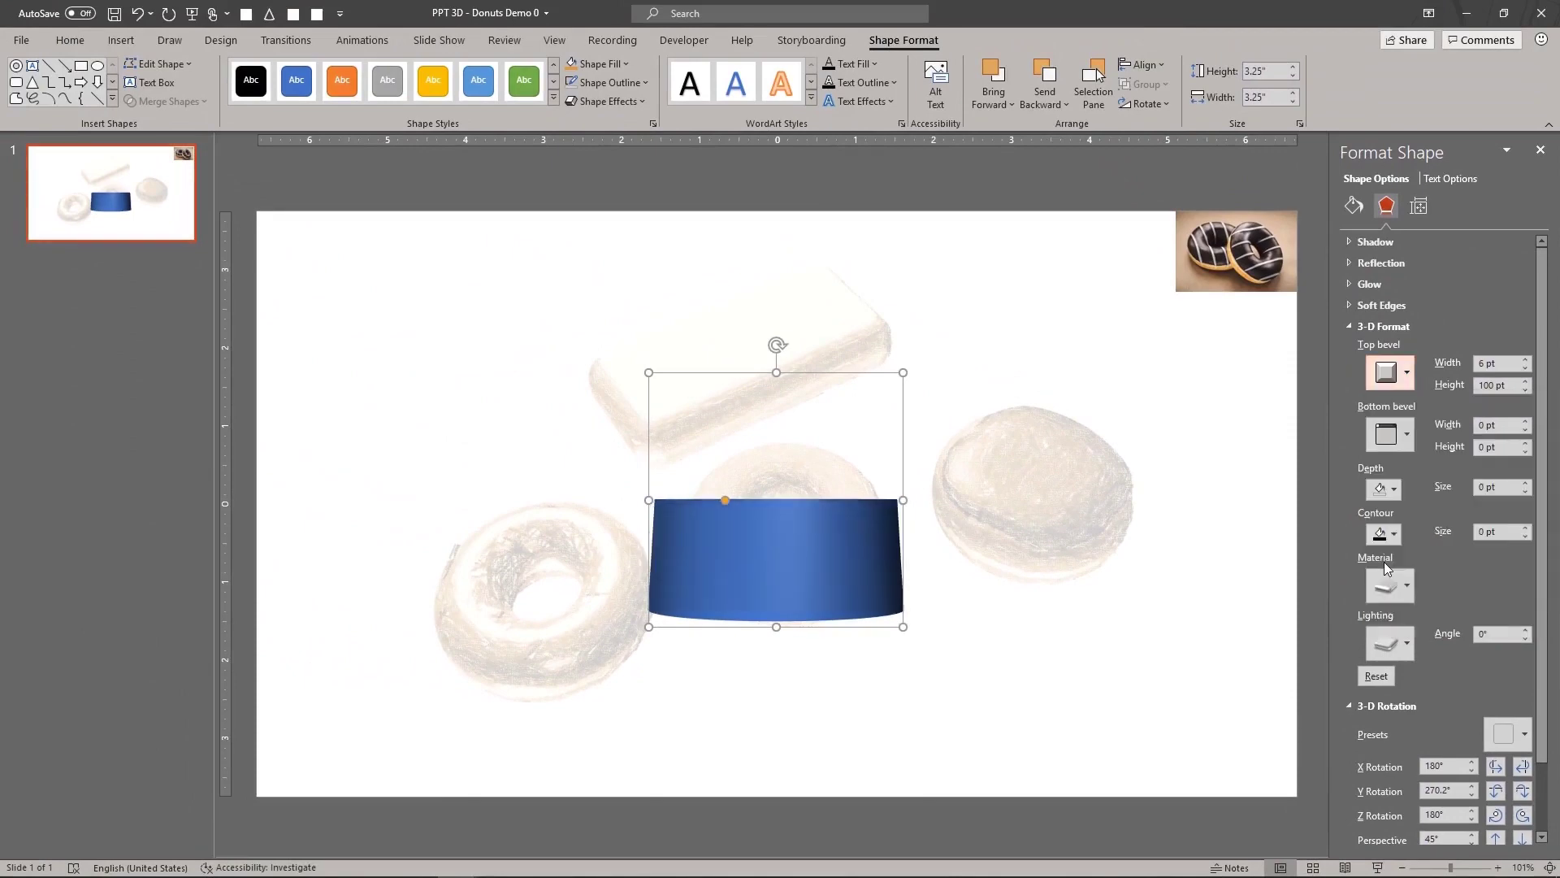
- Set the ring's fill transparency to 50%
left_click(1353, 206)
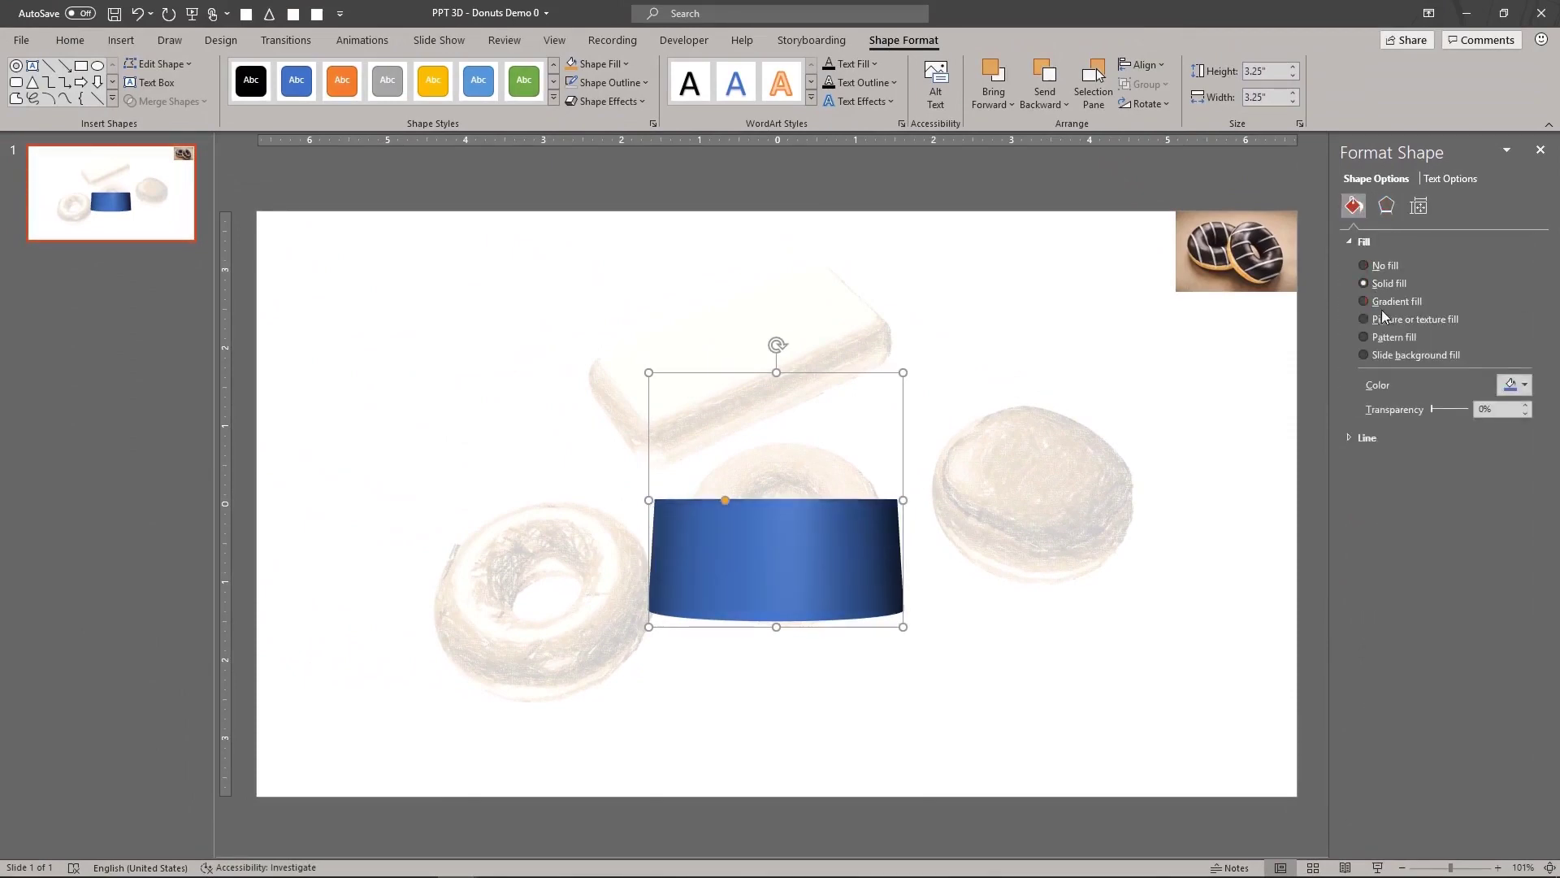
double_click(1487, 408)
type("50")
key("Return")
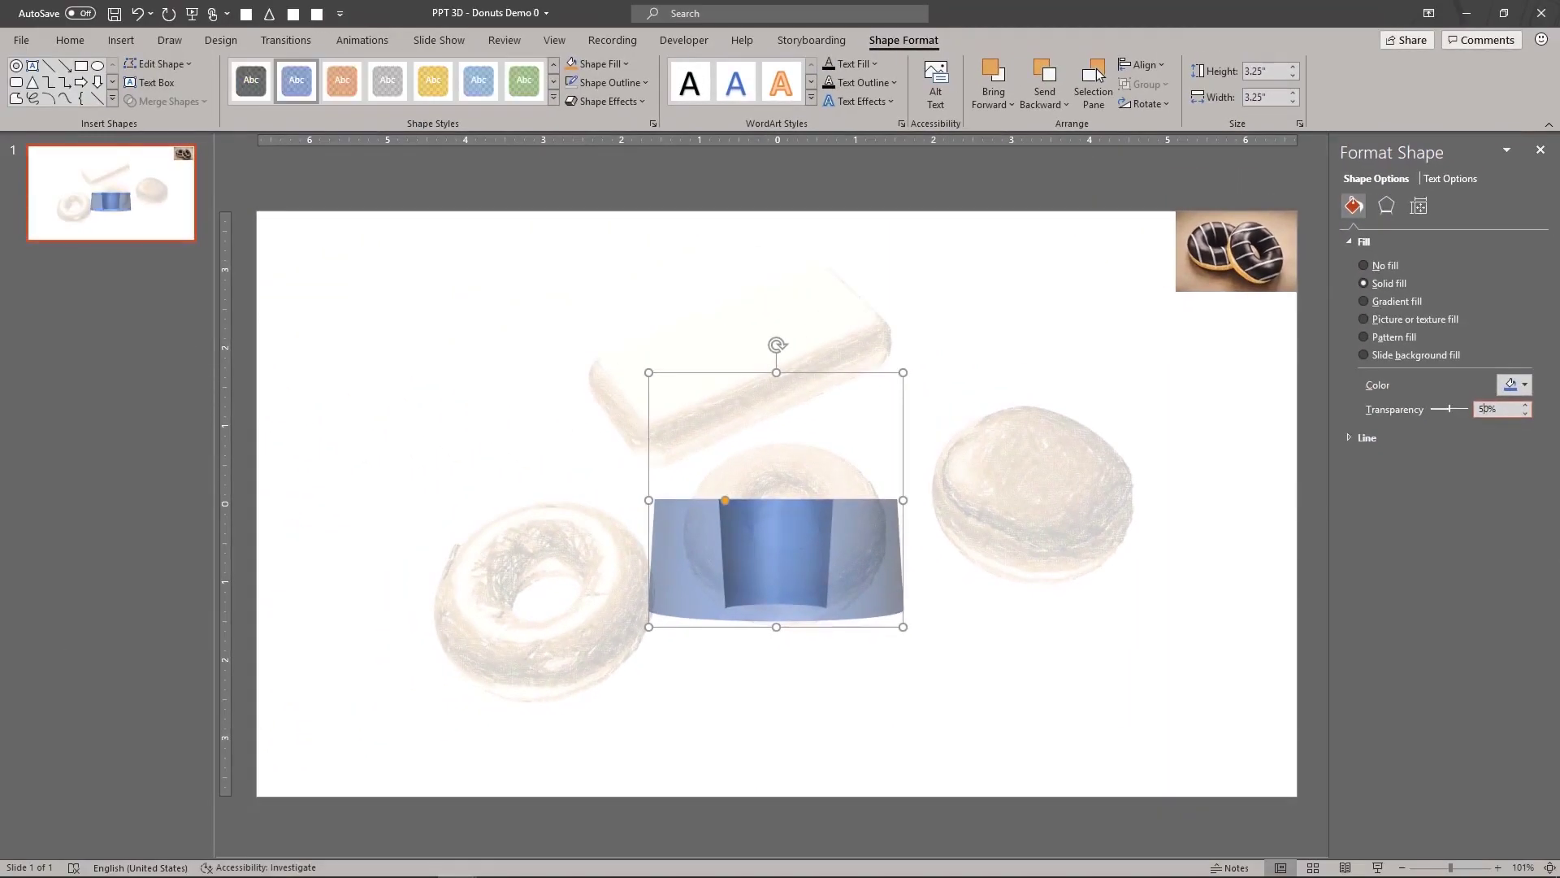
- Raise the top bevel width to 35.5 pt
left_click(1387, 209)
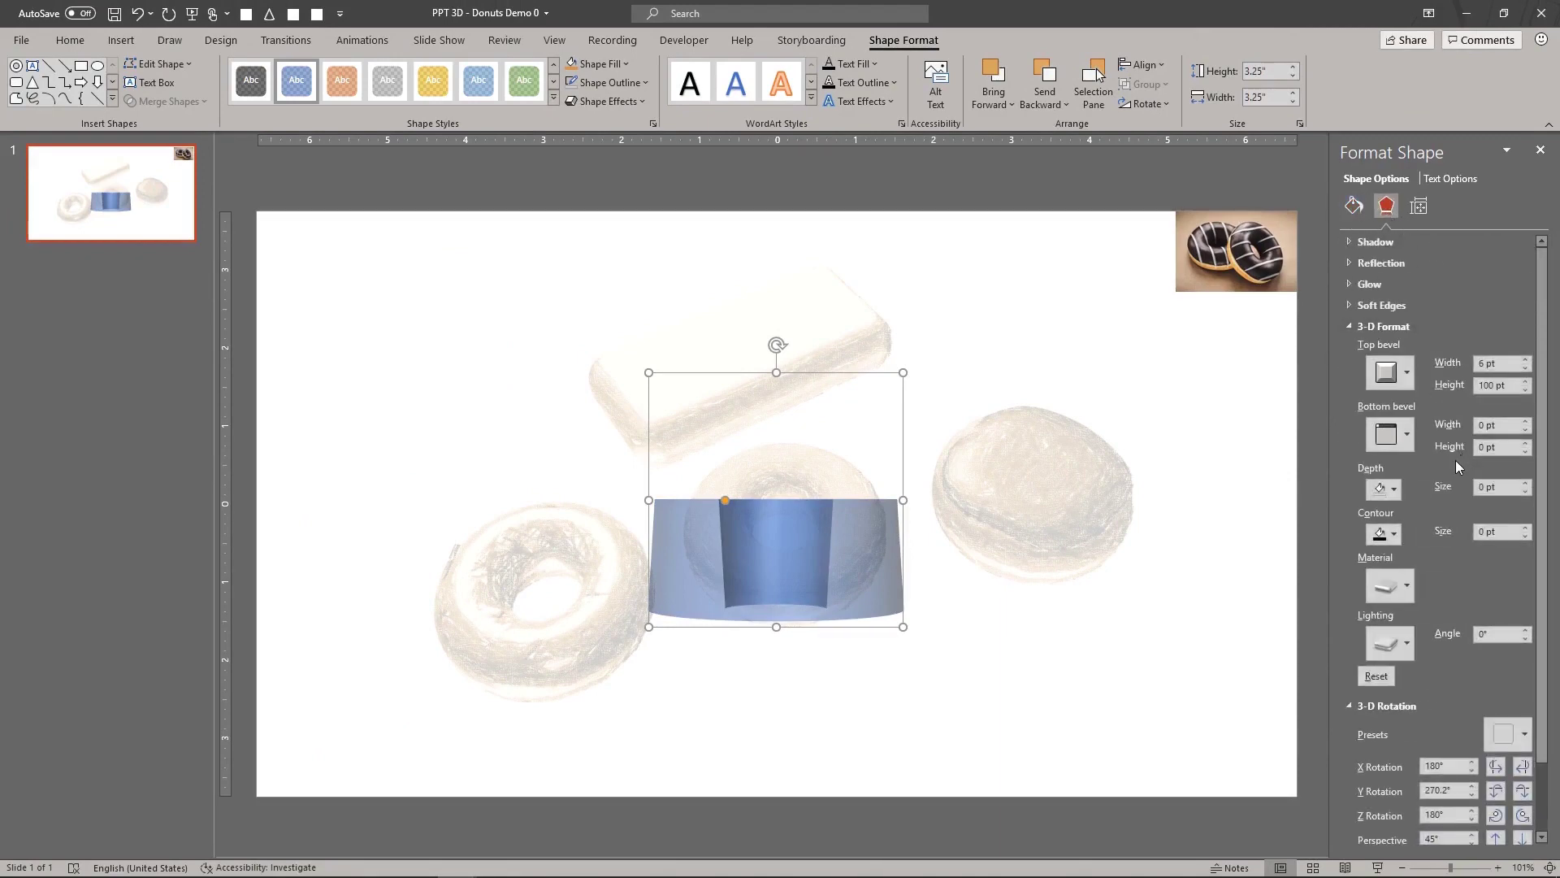
left_click(1528, 361)
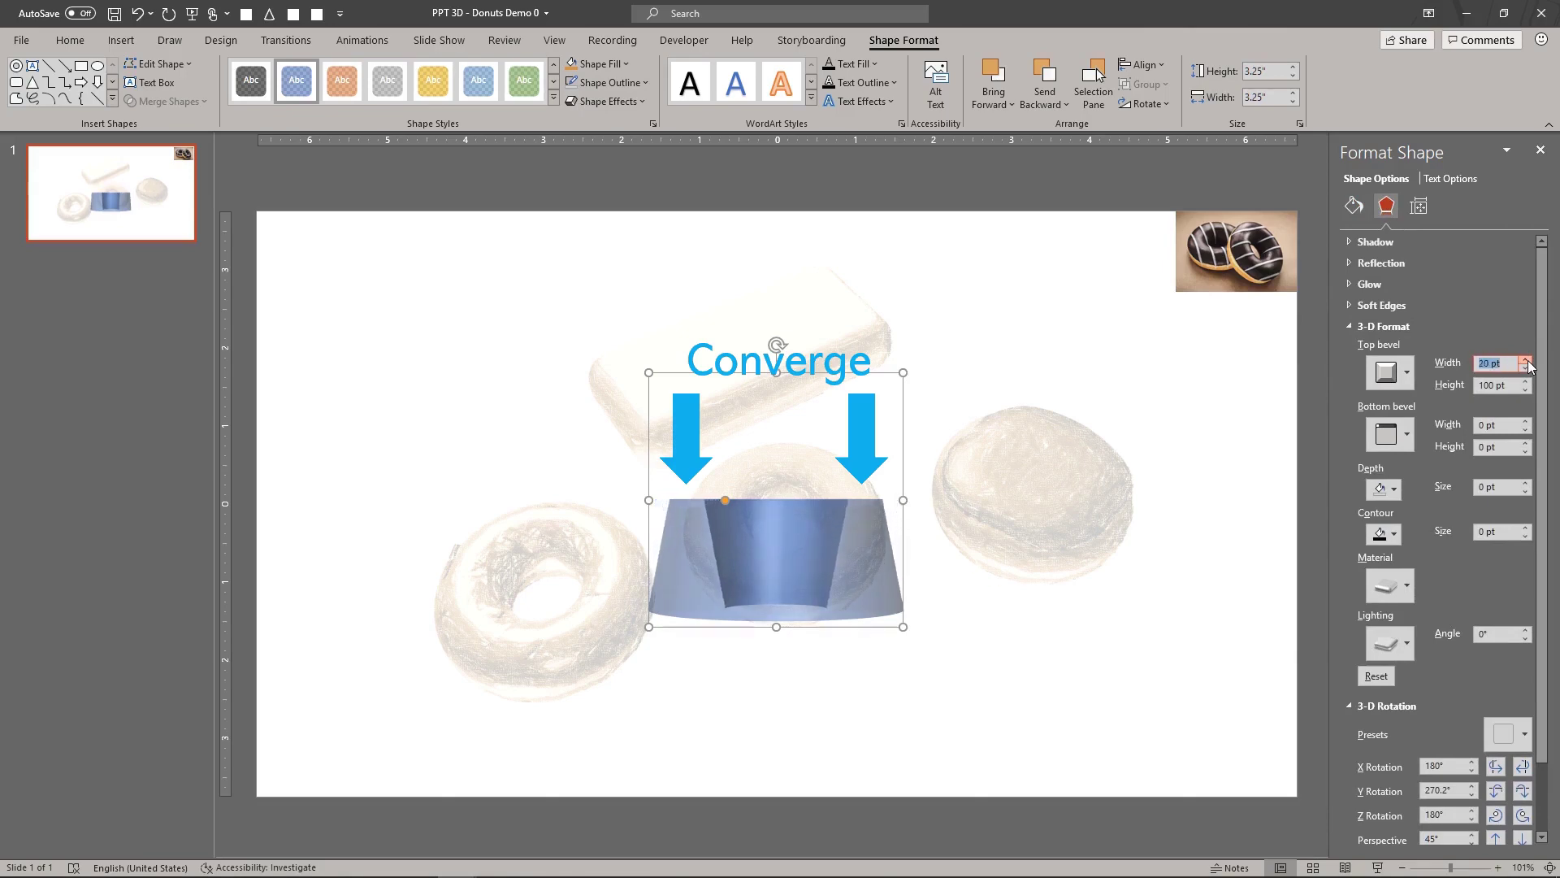
left_click_drag(1527, 363, 1527, 363)
left_click(1527, 361)
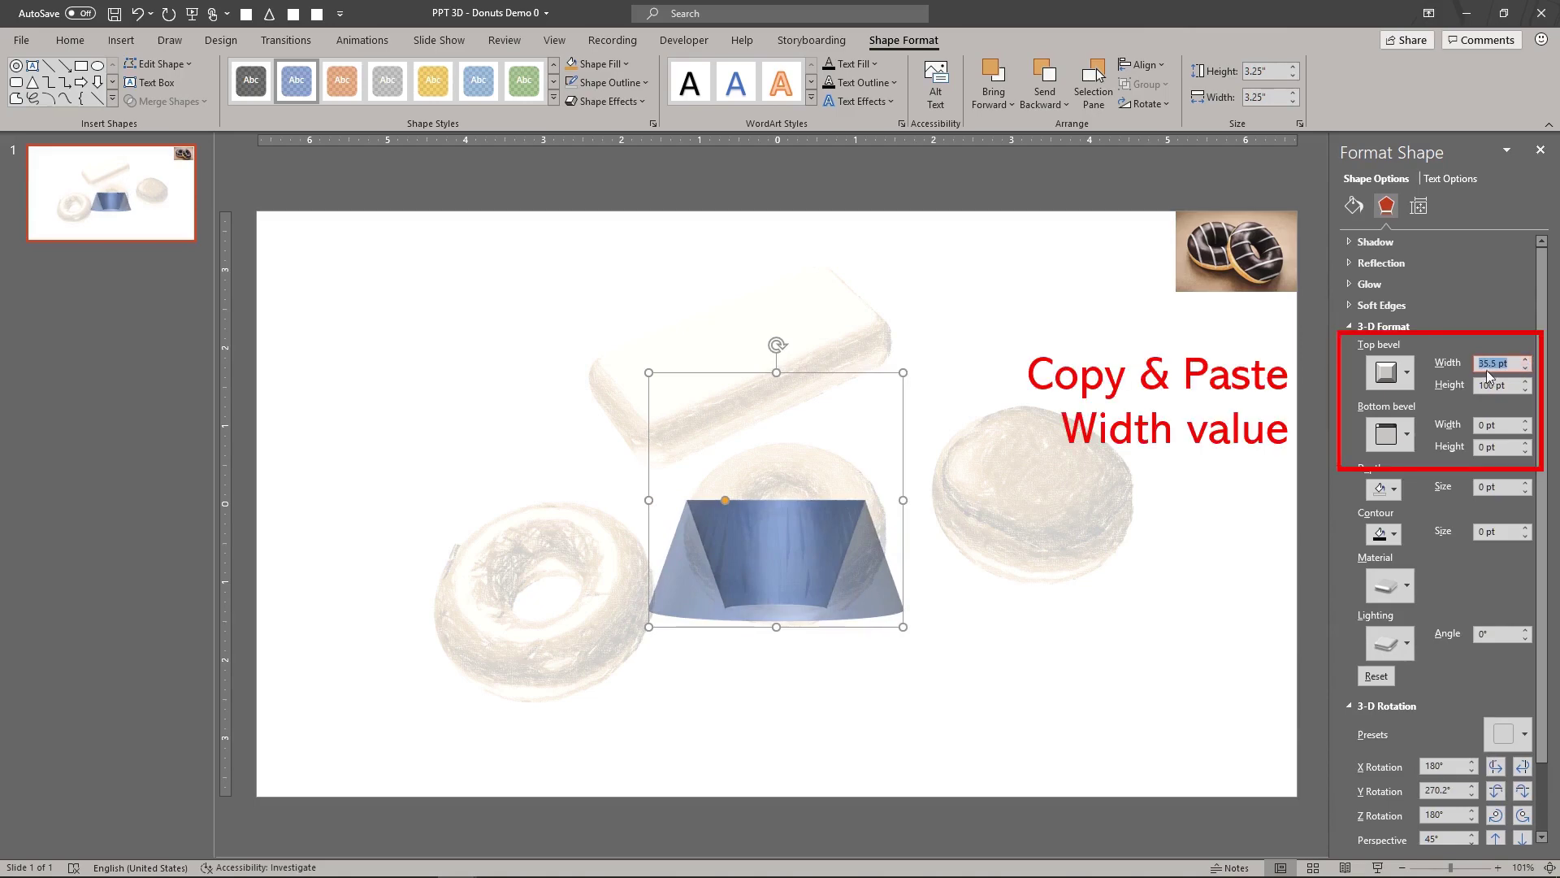
- Copy 35.5 pt into the top bevel height and the bottom bevel width and height
left_click(1492, 365)
double_click(1492, 366)
left_click(1495, 364)
left_click_drag(1496, 365, 1471, 363)
key("ctrl+c")
triple_click(1481, 387)
key("ctrl+v")
key("Tab")
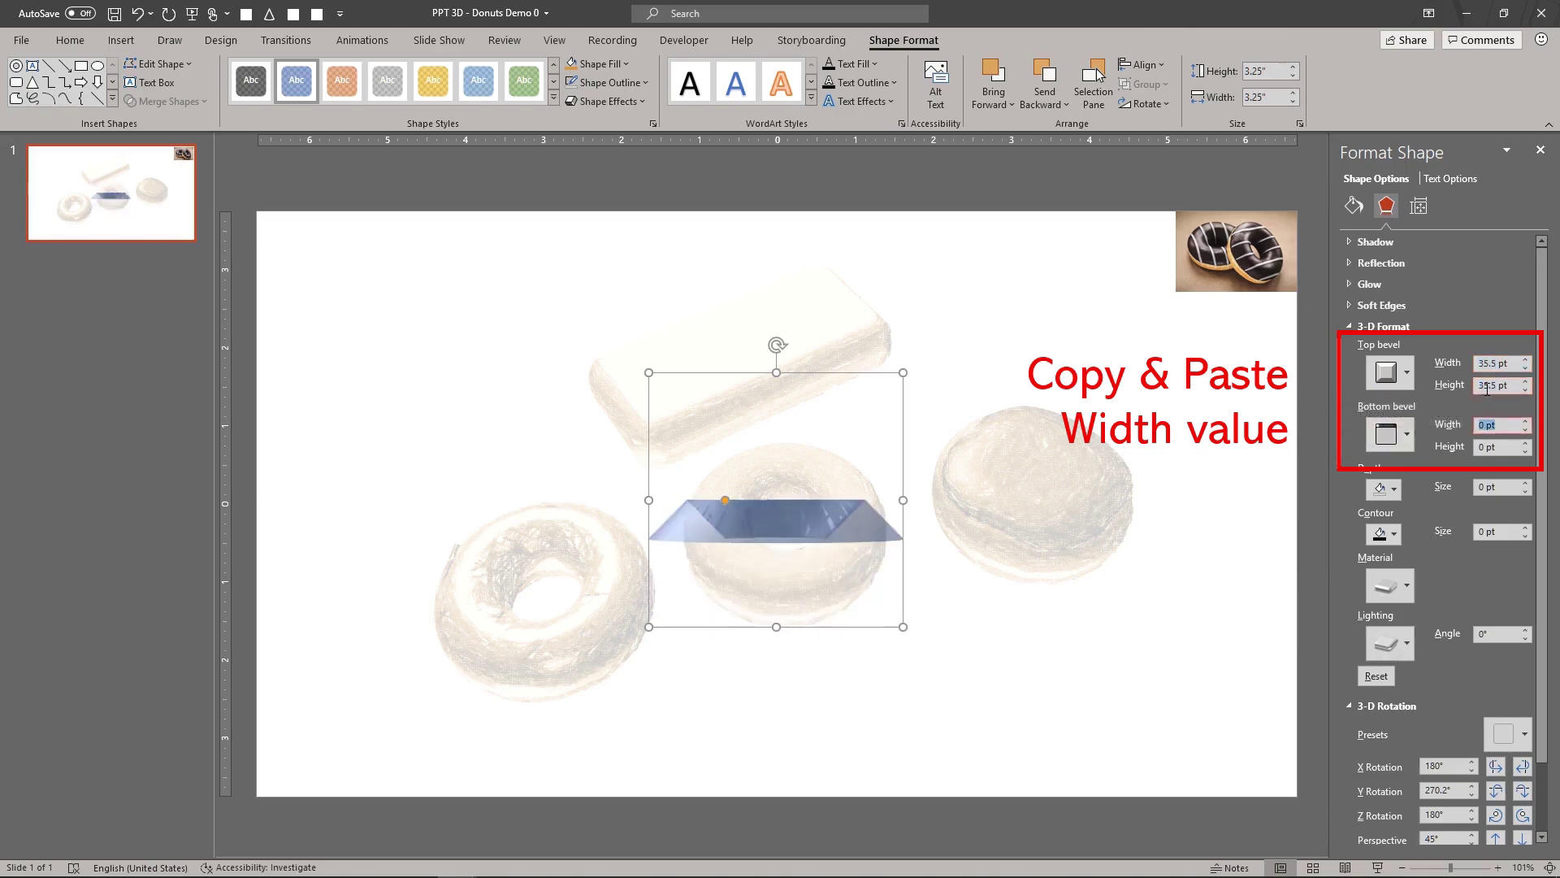
key("ctrl+v")
key("Tab")
key("ctrl+v")
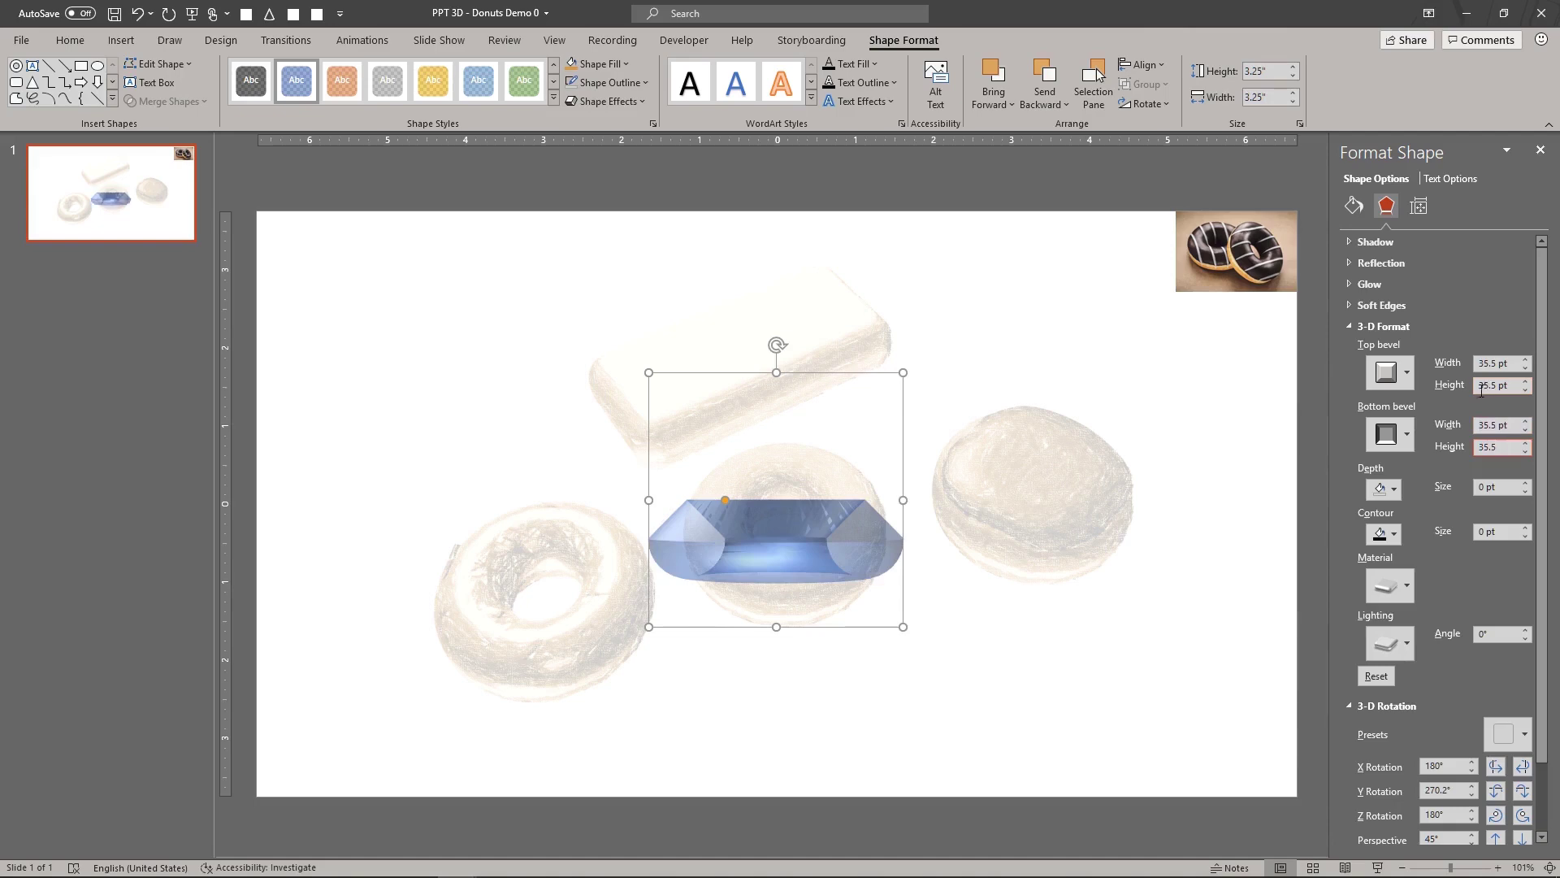
- Change the top bevel to Round and set the fill transparency to 0%
left_click(1401, 375)
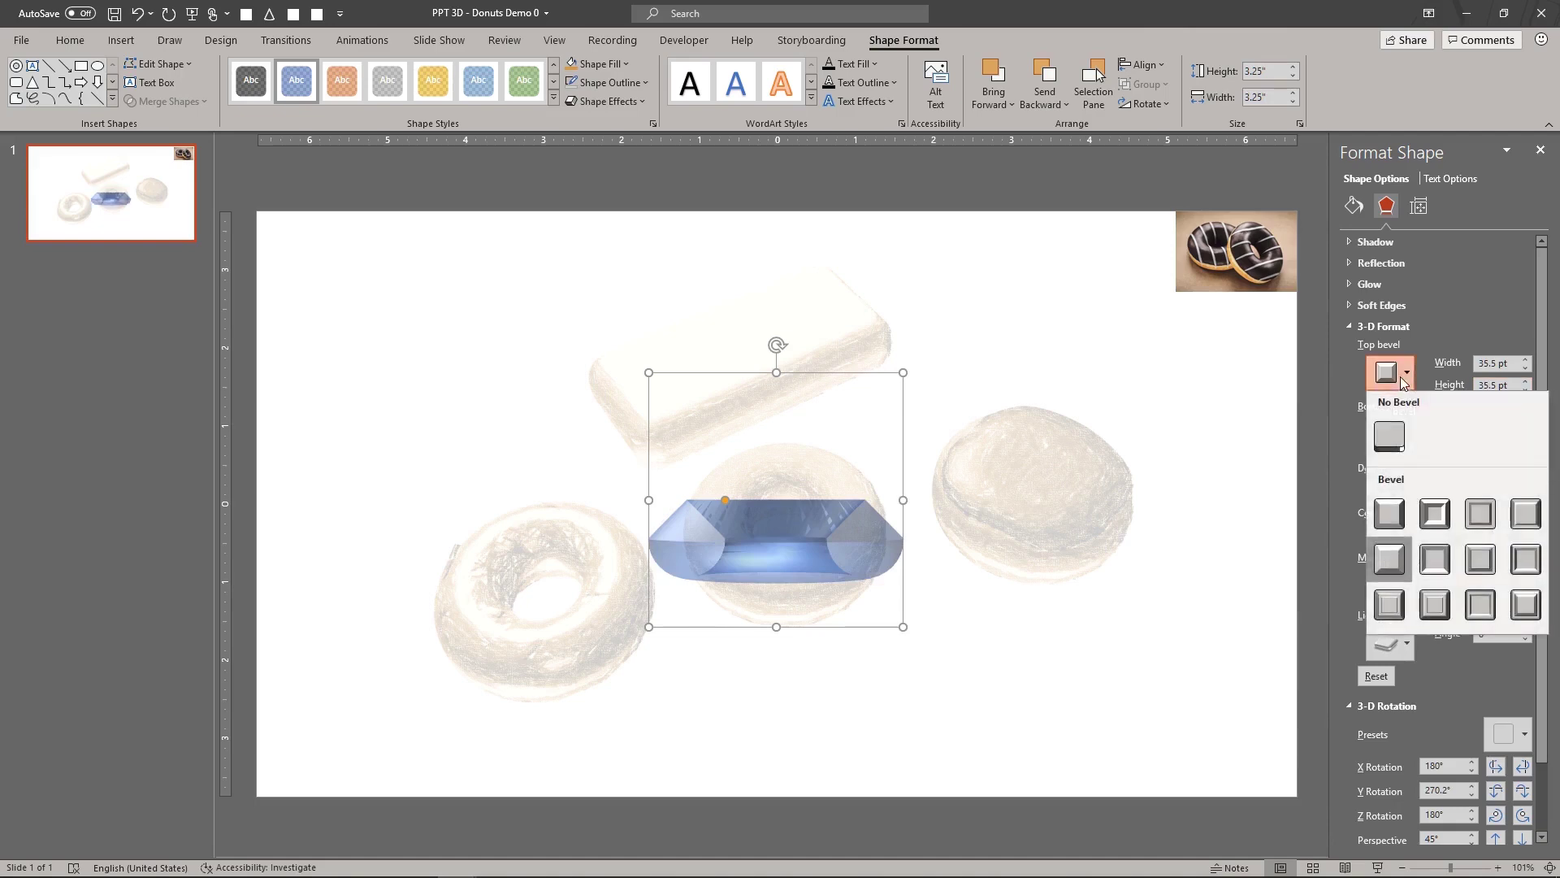
left_click(1391, 514)
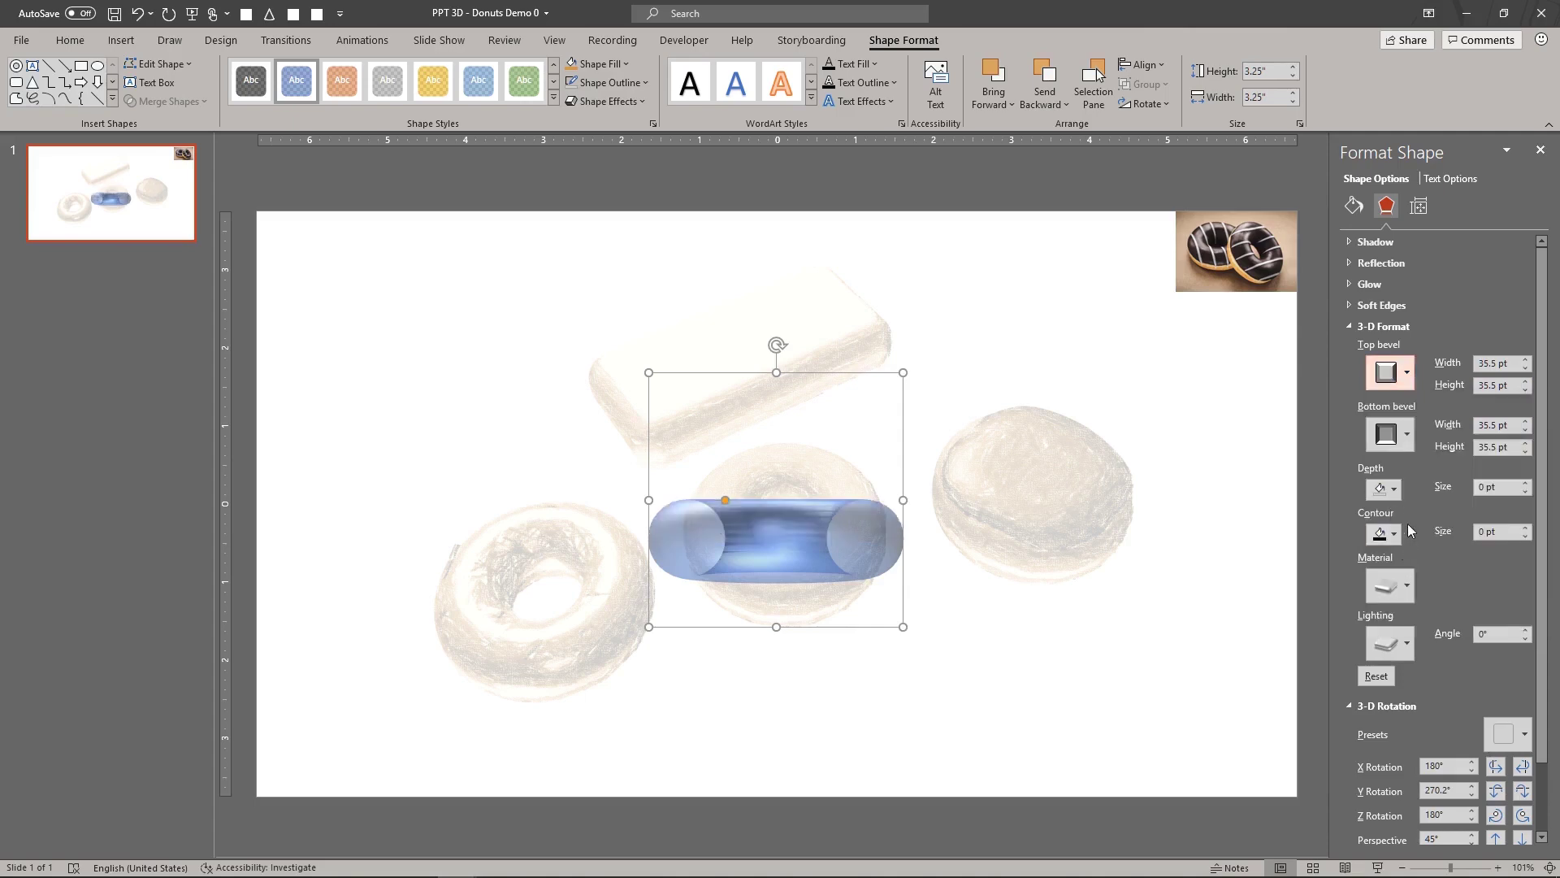
left_click(1353, 207)
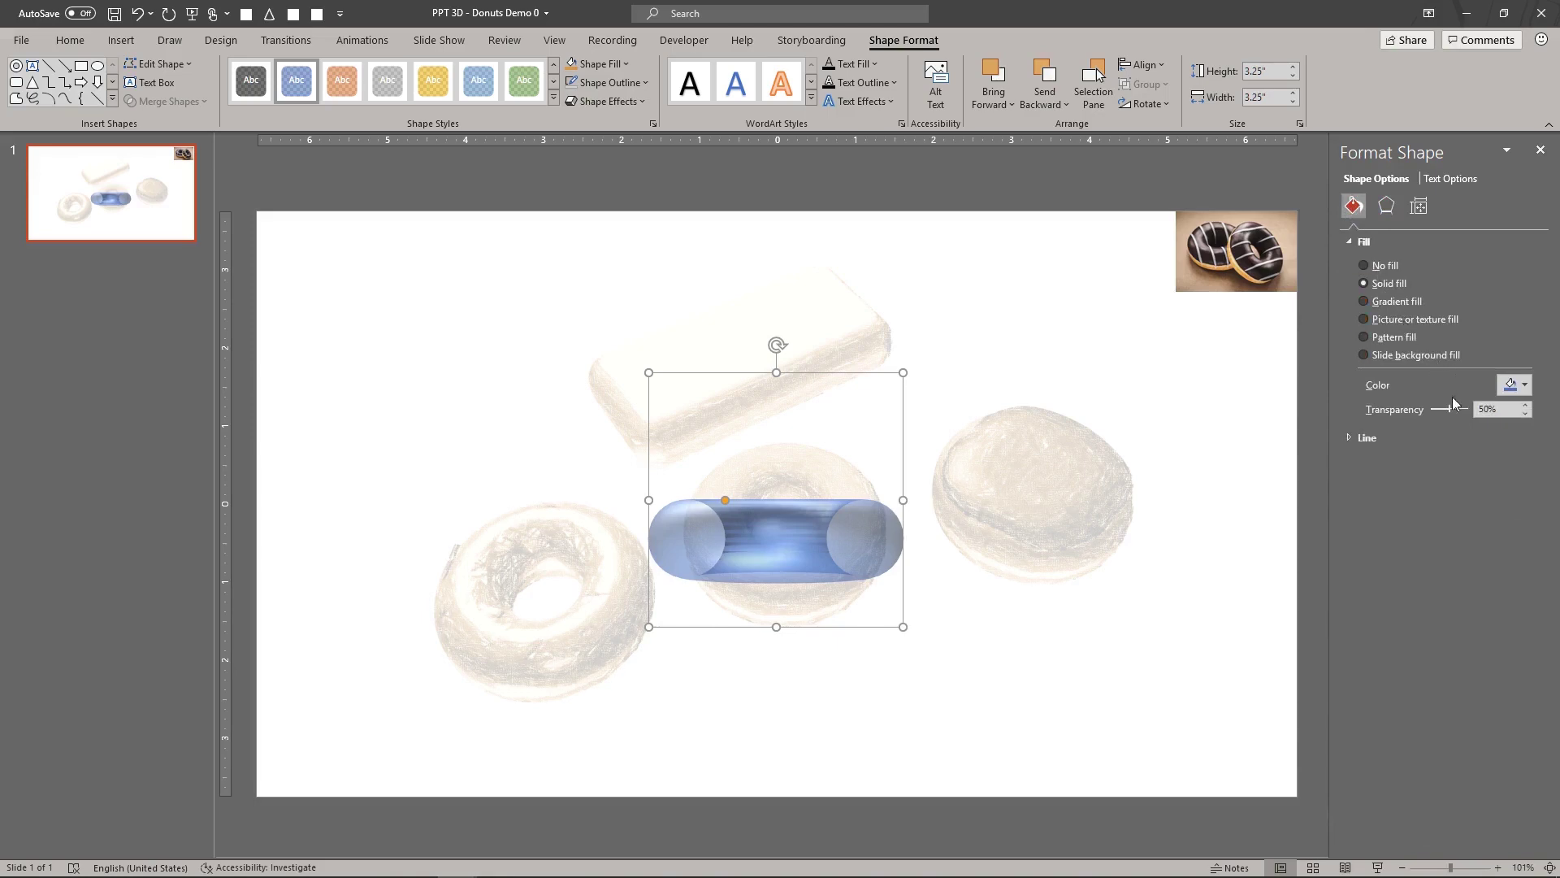
left_click_drag(1447, 408, 1432, 409)
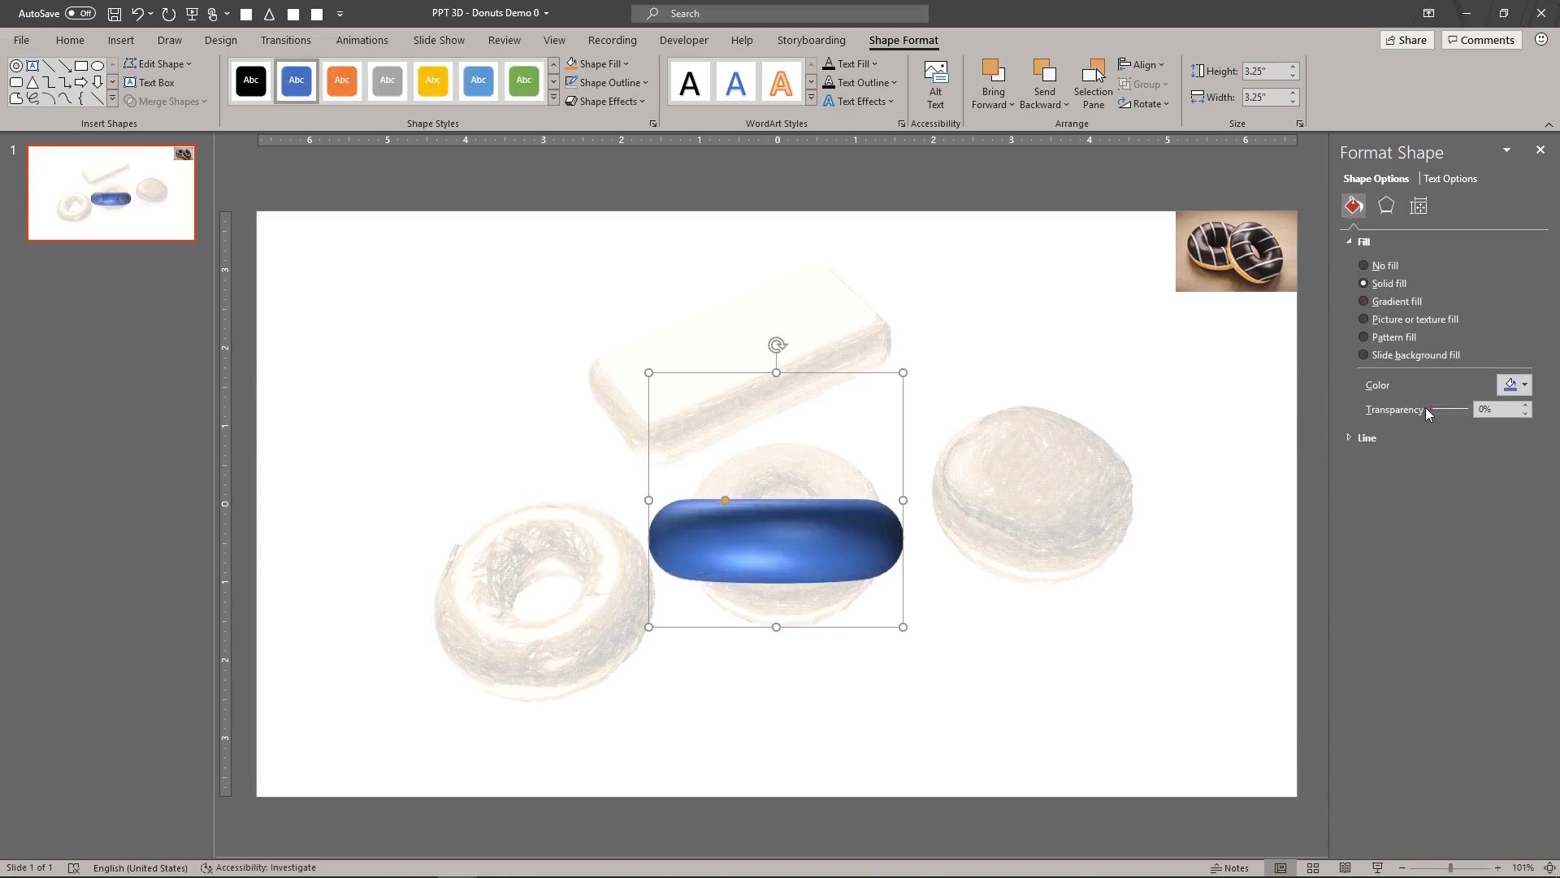
- Set the torus's distance from ground to 35.5 pt
left_click(1387, 207)
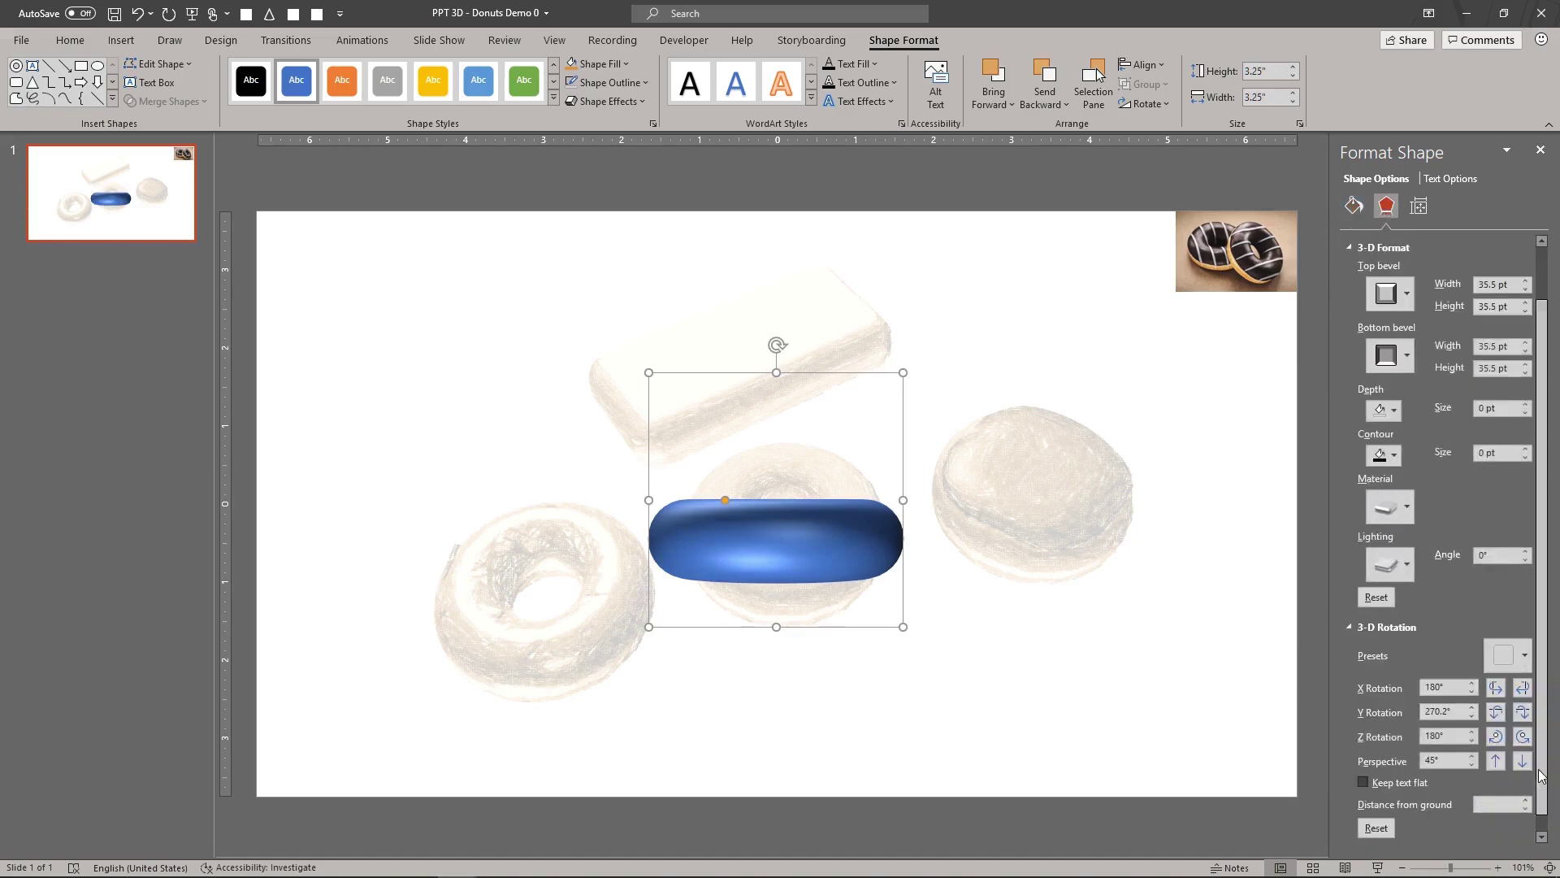
scroll(1524, 768, "down", 2)
left_click(1496, 803)
key("ctrl+v")
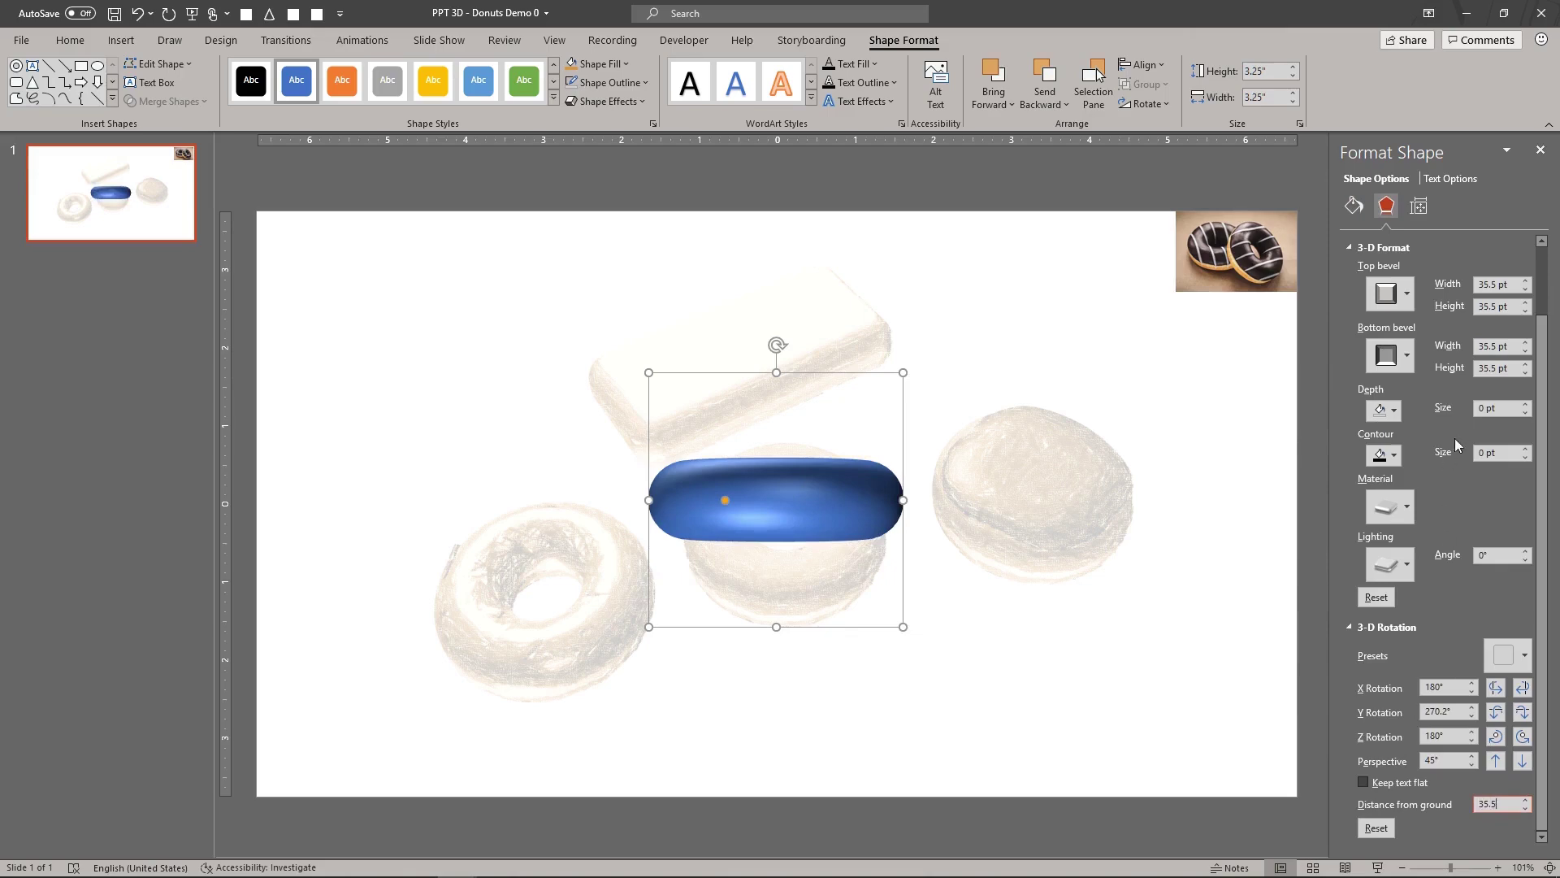
- Enlarge the donut reference photo and reselect the torus
left_click(1184, 285)
left_click_drag(1175, 291, 1014, 432)
left_click(870, 491)
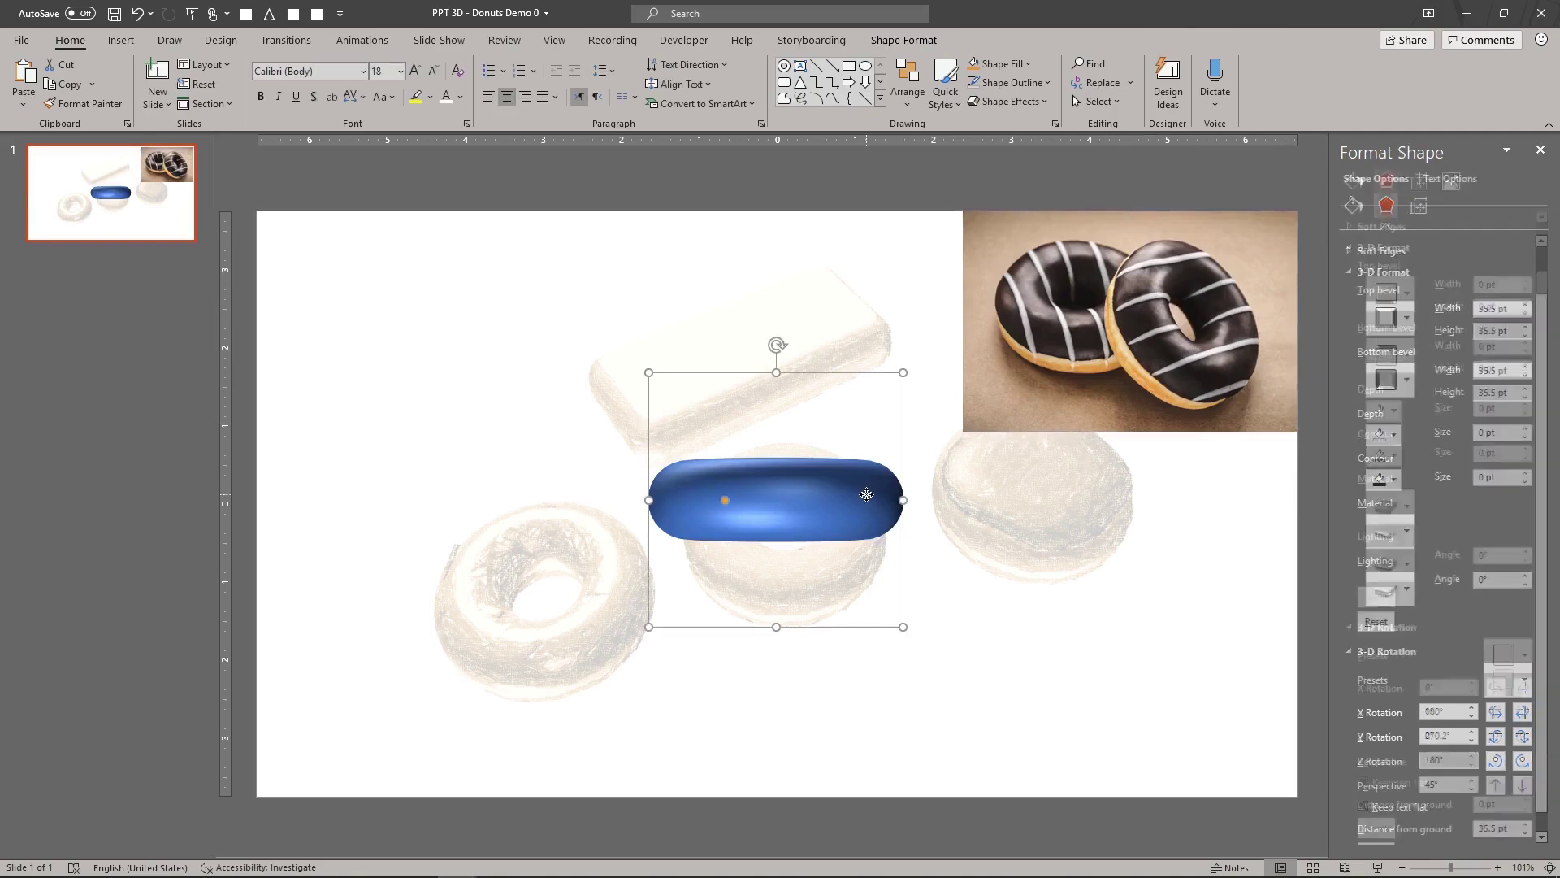
- Fill the torus with the photo's golden dough colour and give it a Matte material
left_click(1025, 64)
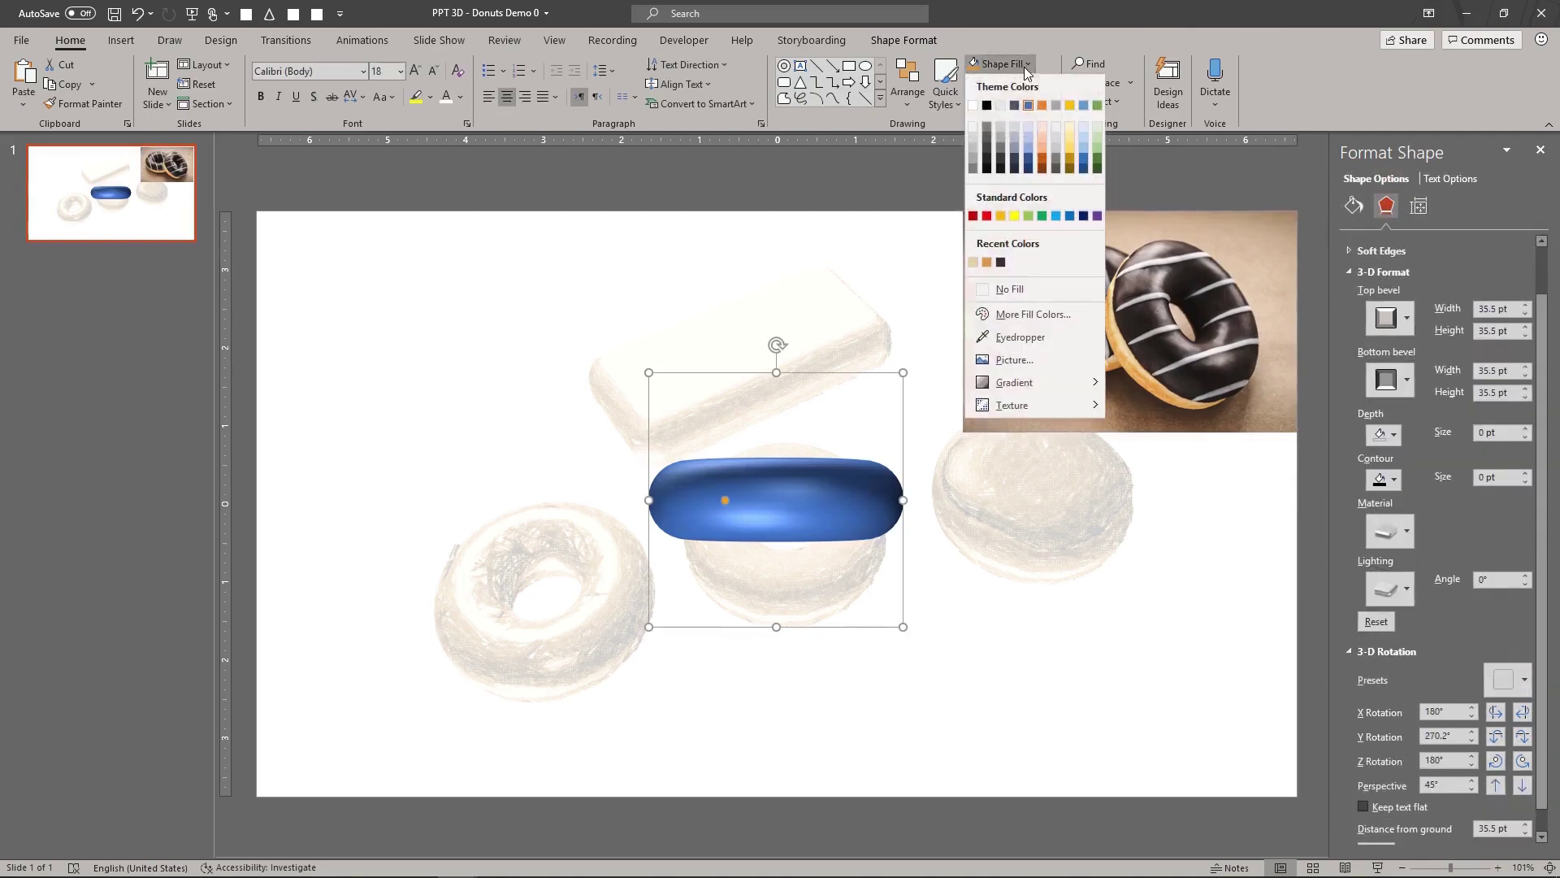
left_click(1001, 337)
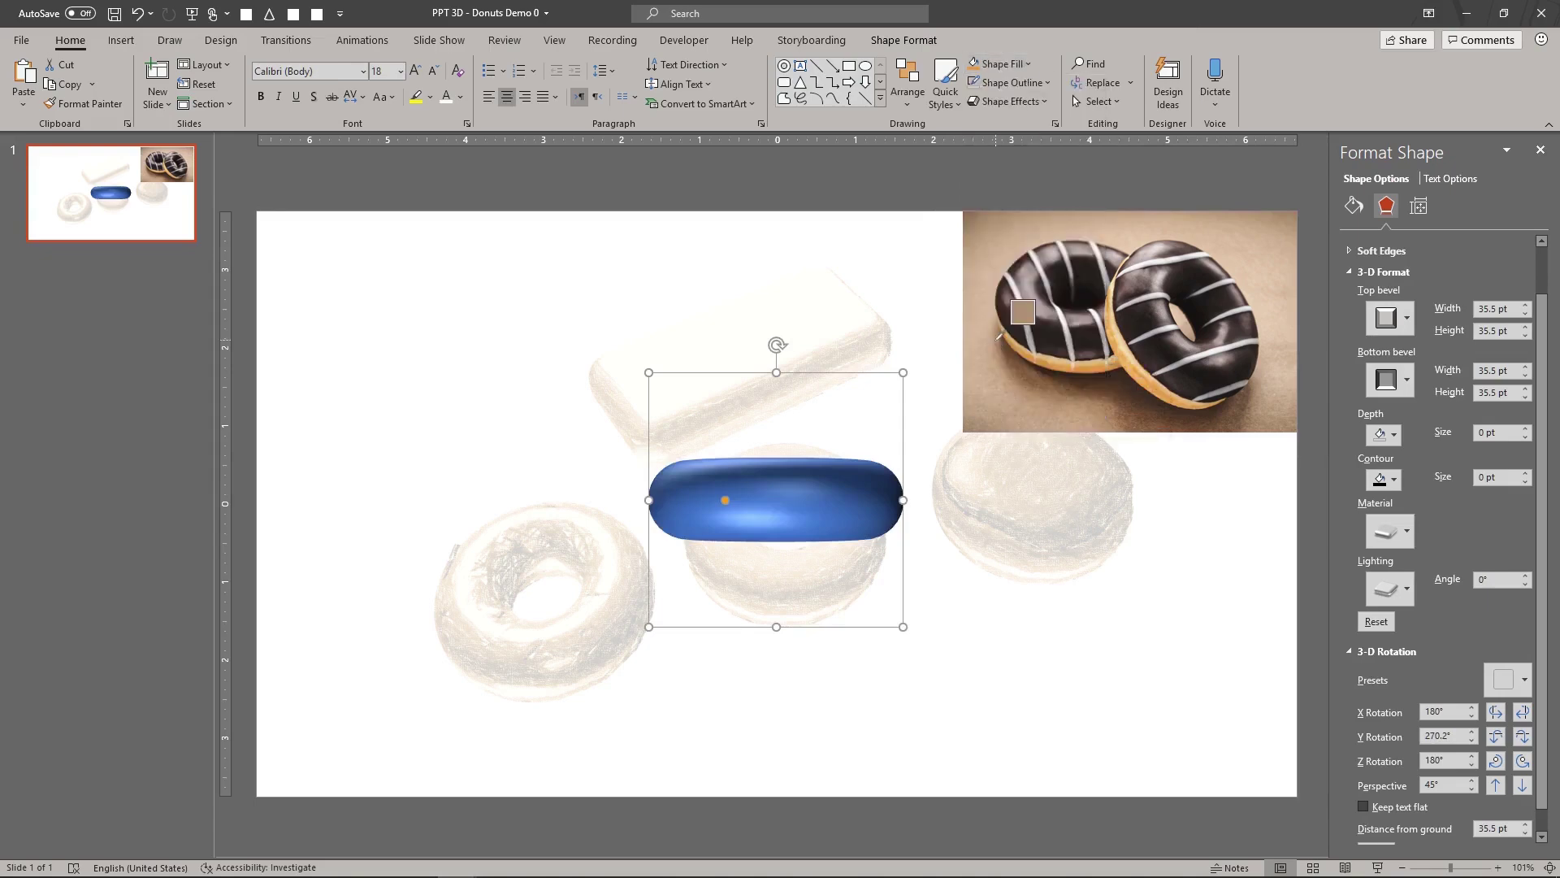
left_click(1133, 365)
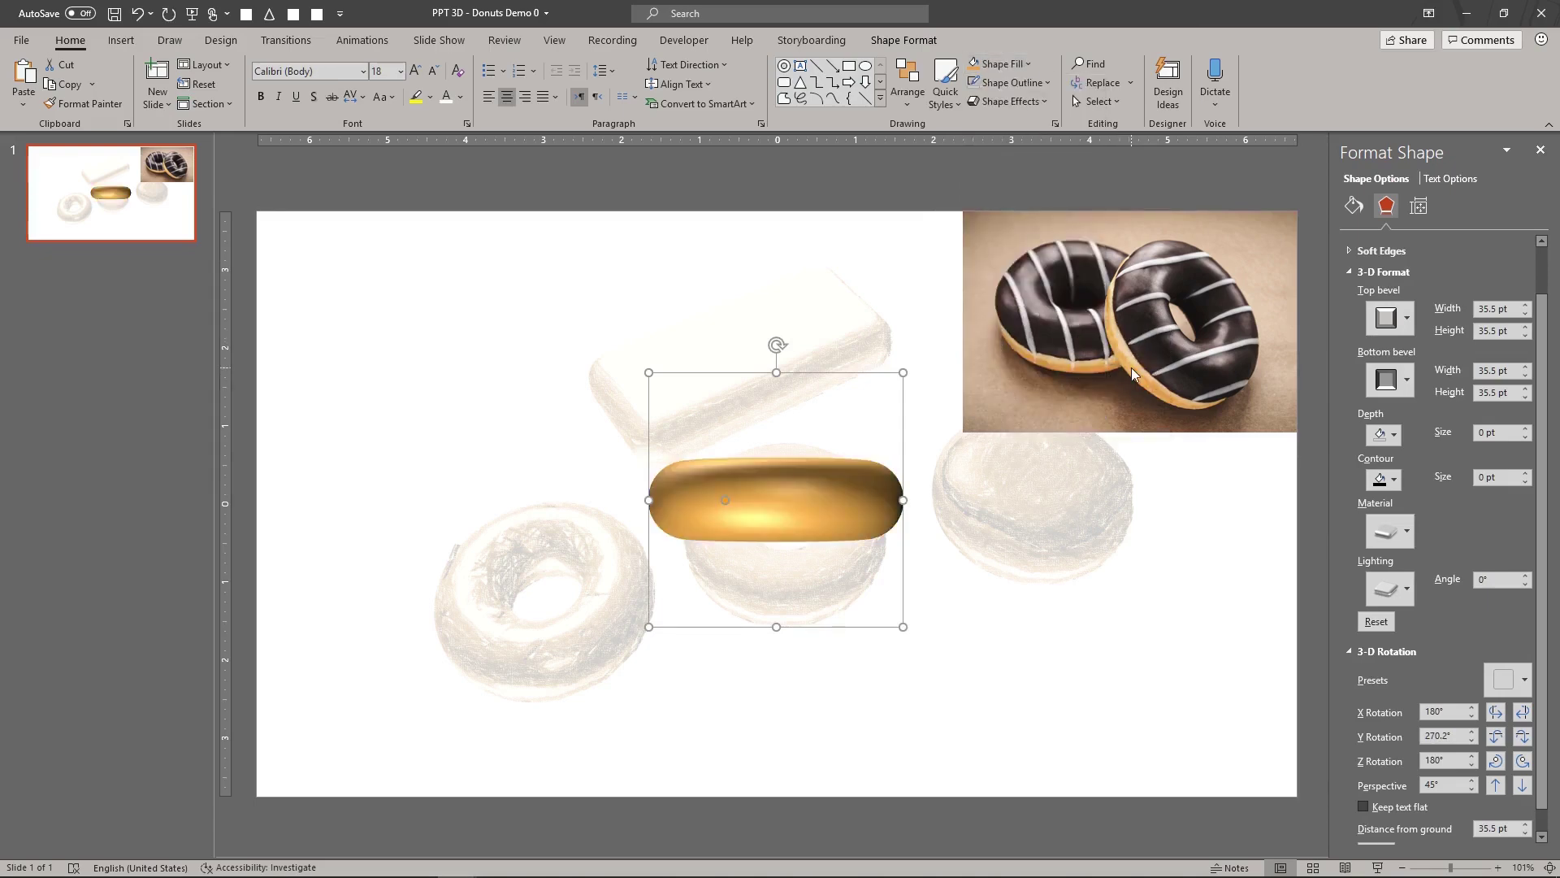
left_click(1388, 531)
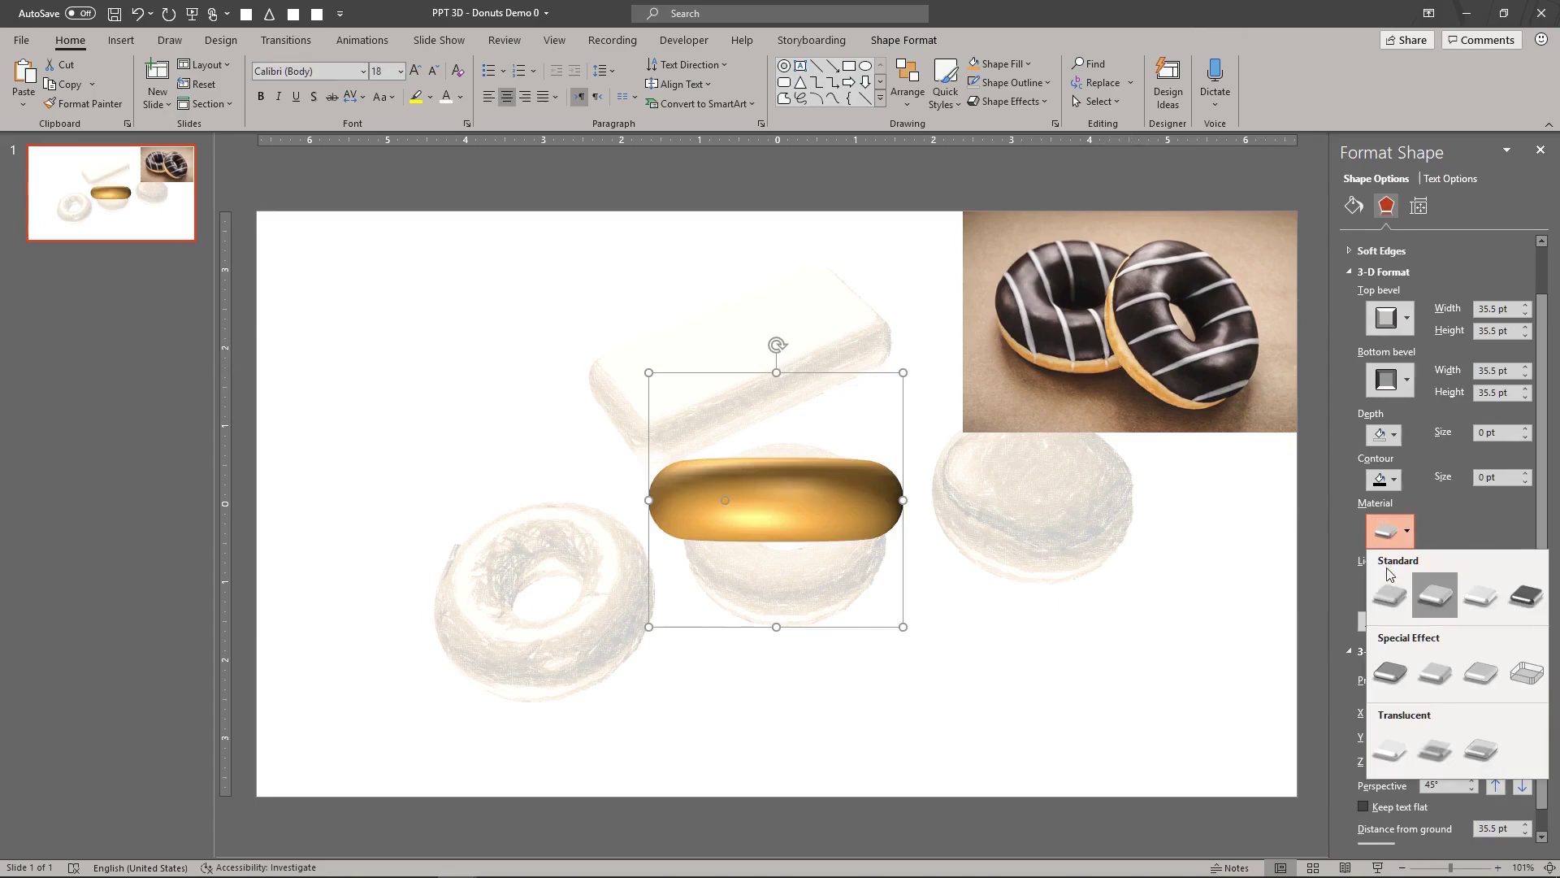
left_click(1389, 596)
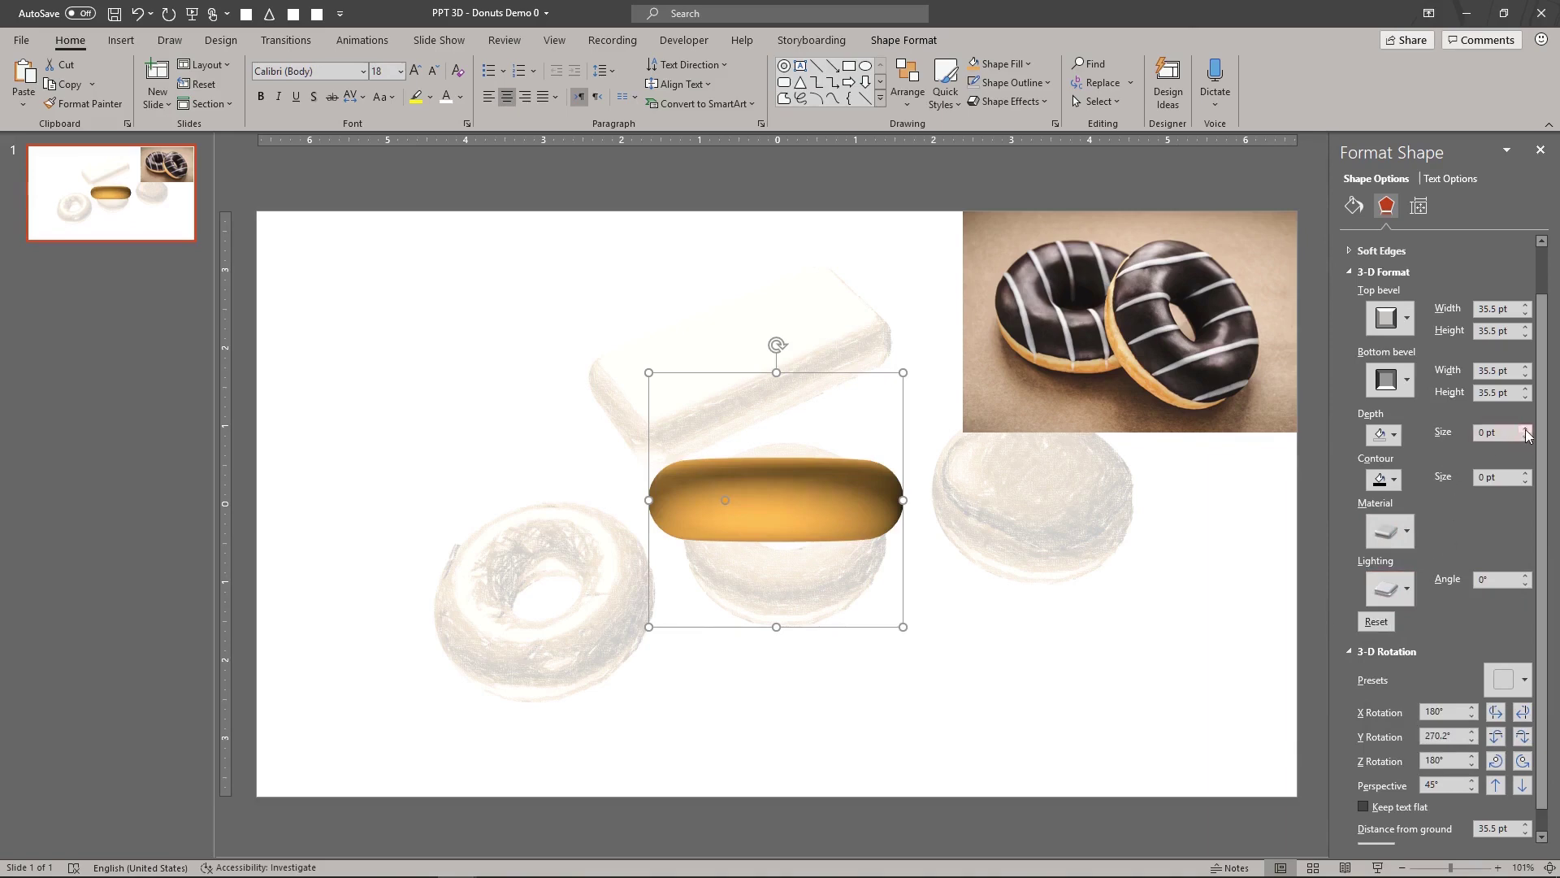
- Increase the donut's depth size to 6 pt
left_click(1526, 430)
left_click(1526, 430)
left_click(1526, 430)
left_click(1526, 429)
left_click(1526, 430)
left_click(1526, 430)
left_click(1526, 430)
left_click(1526, 430)
left_click(1526, 430)
left_click(1525, 430)
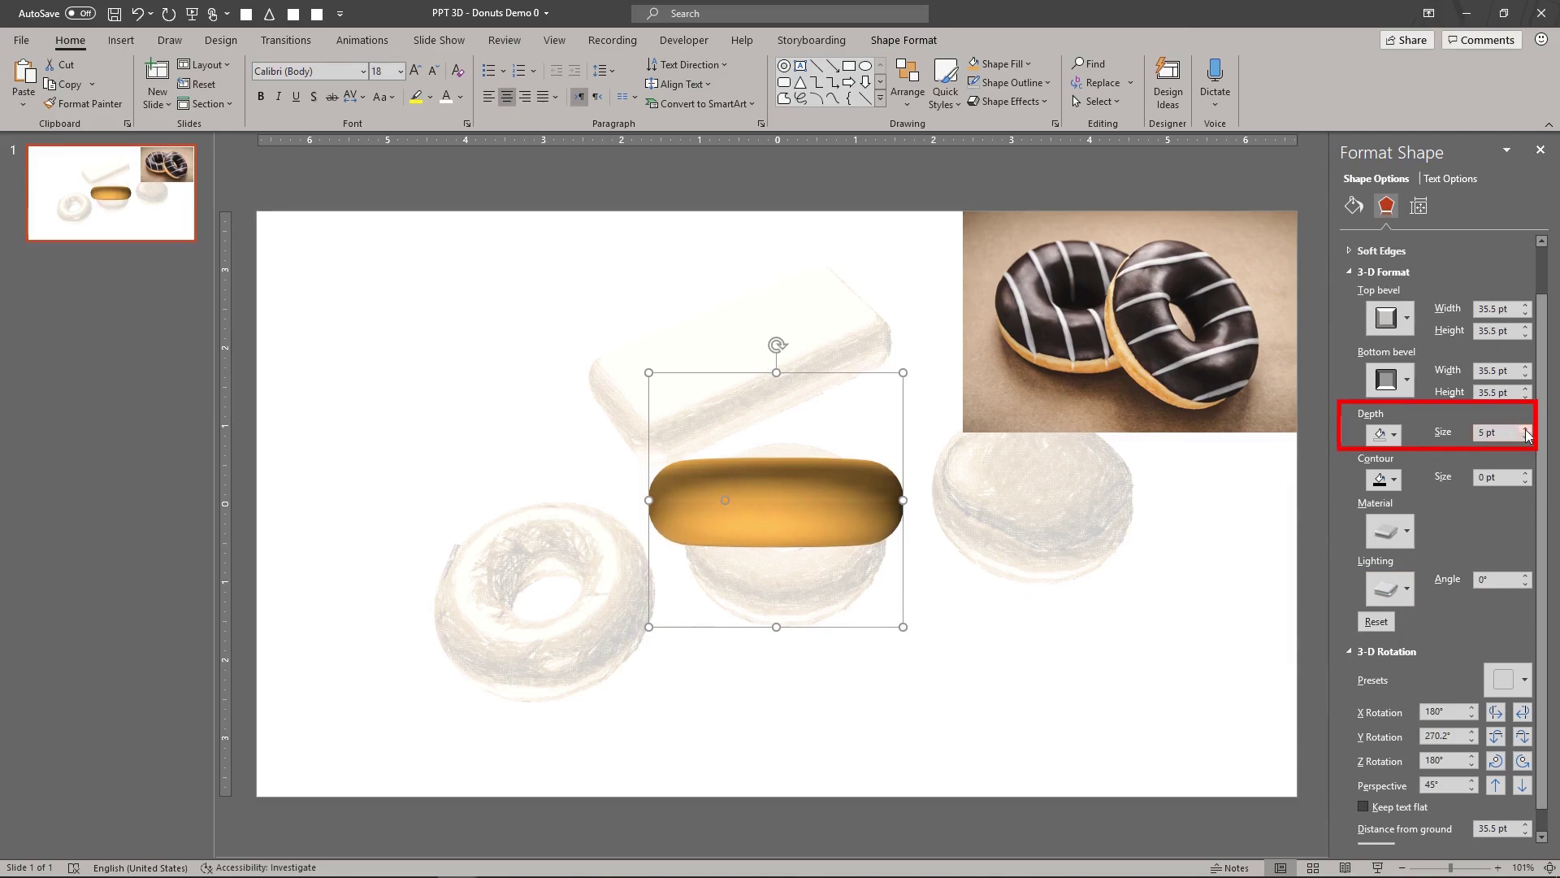
left_click(1526, 430)
left_click(1526, 430)
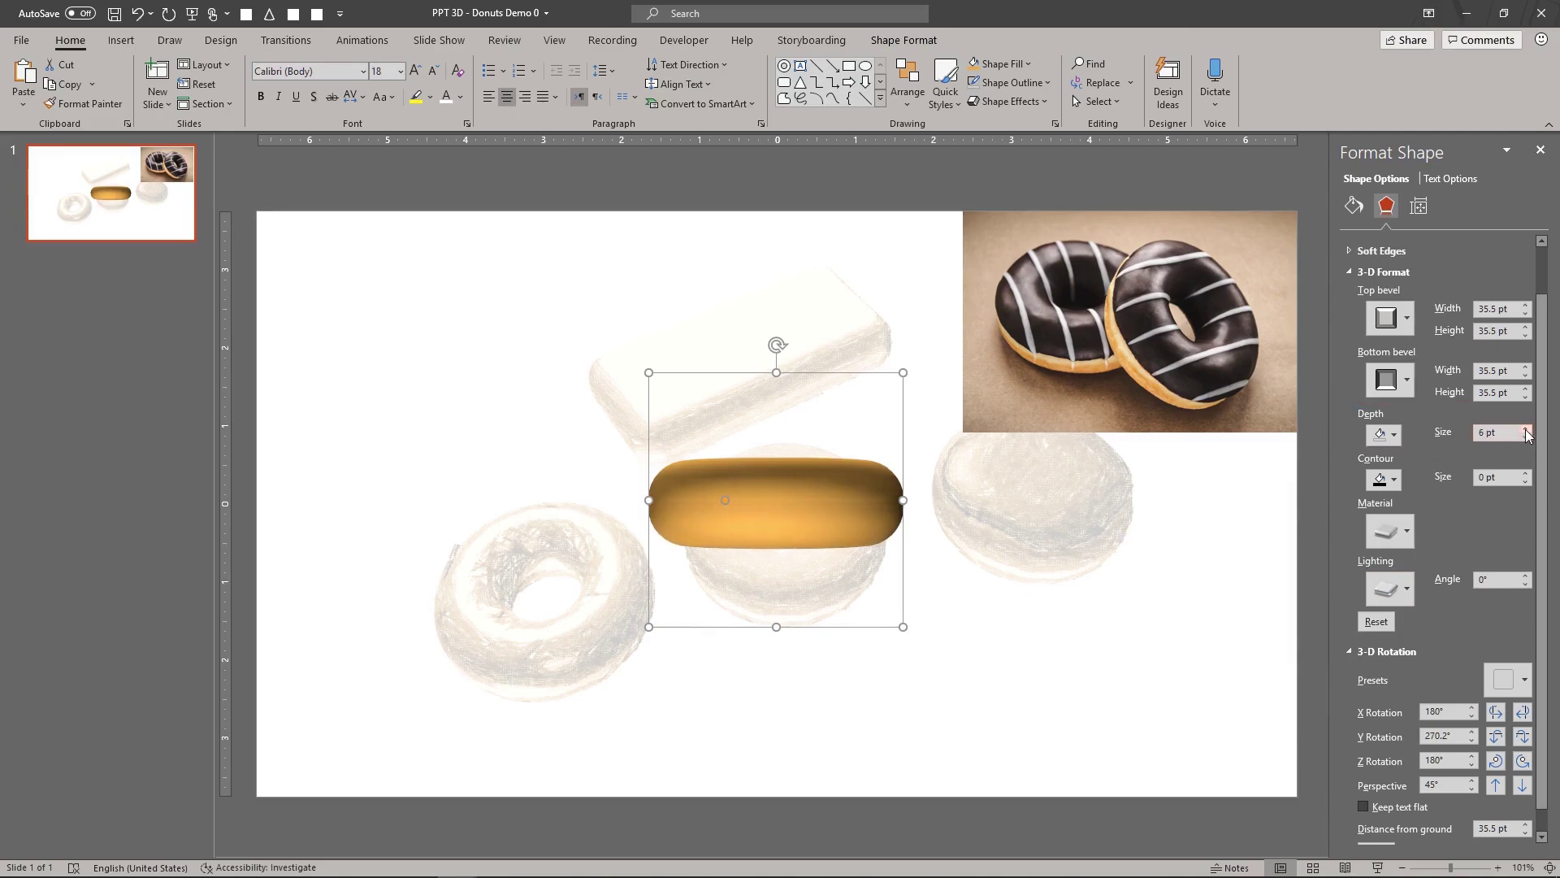
- Colour the depth with the beige dough tone sampled from the photo
left_click(1393, 434)
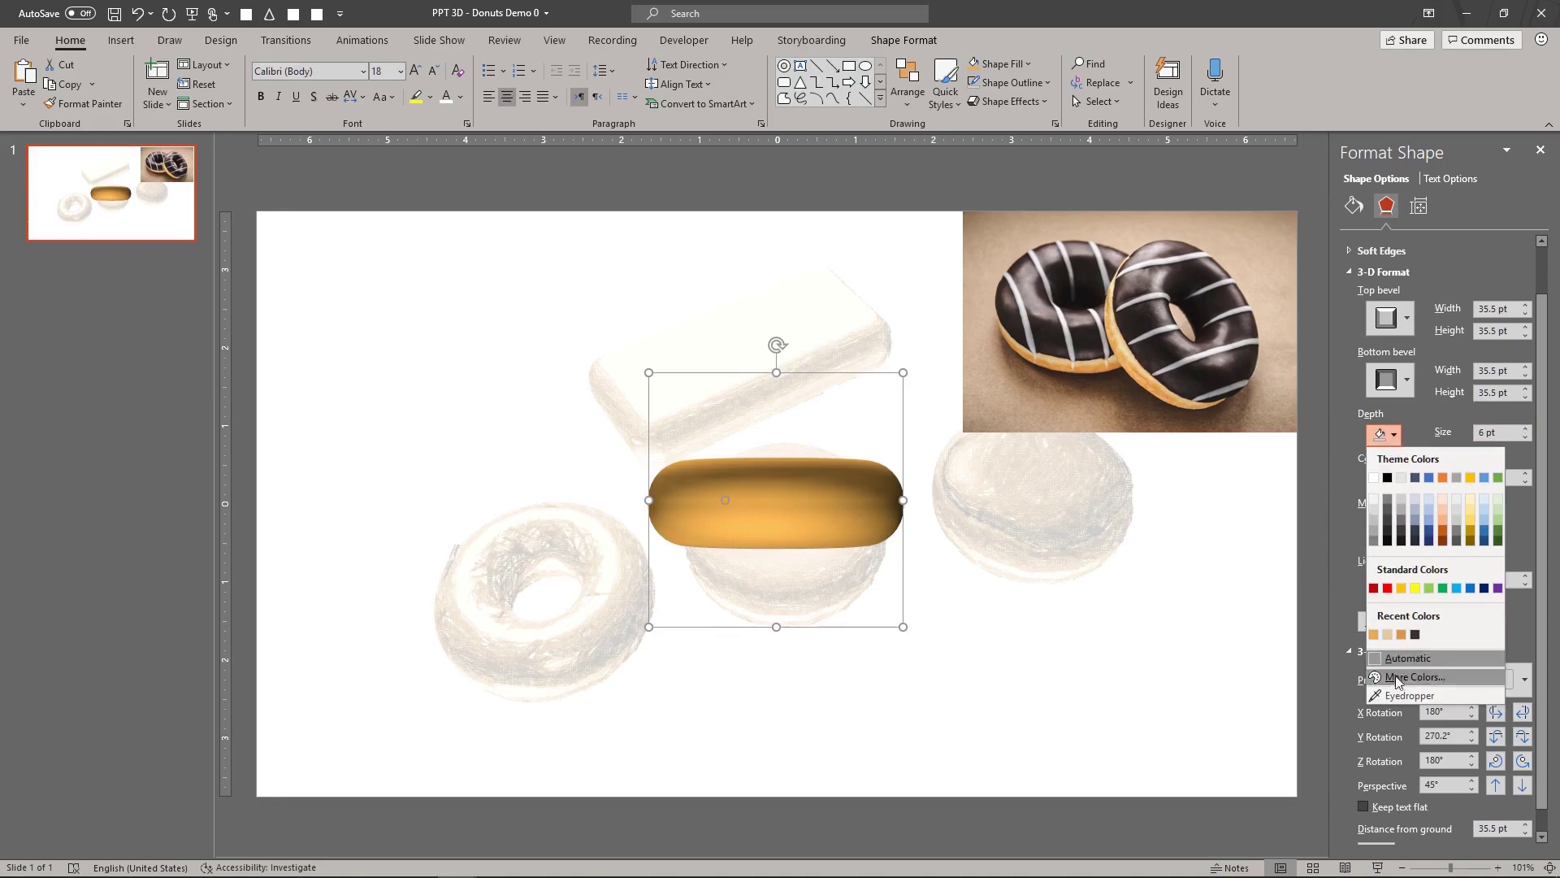
left_click(1396, 695)
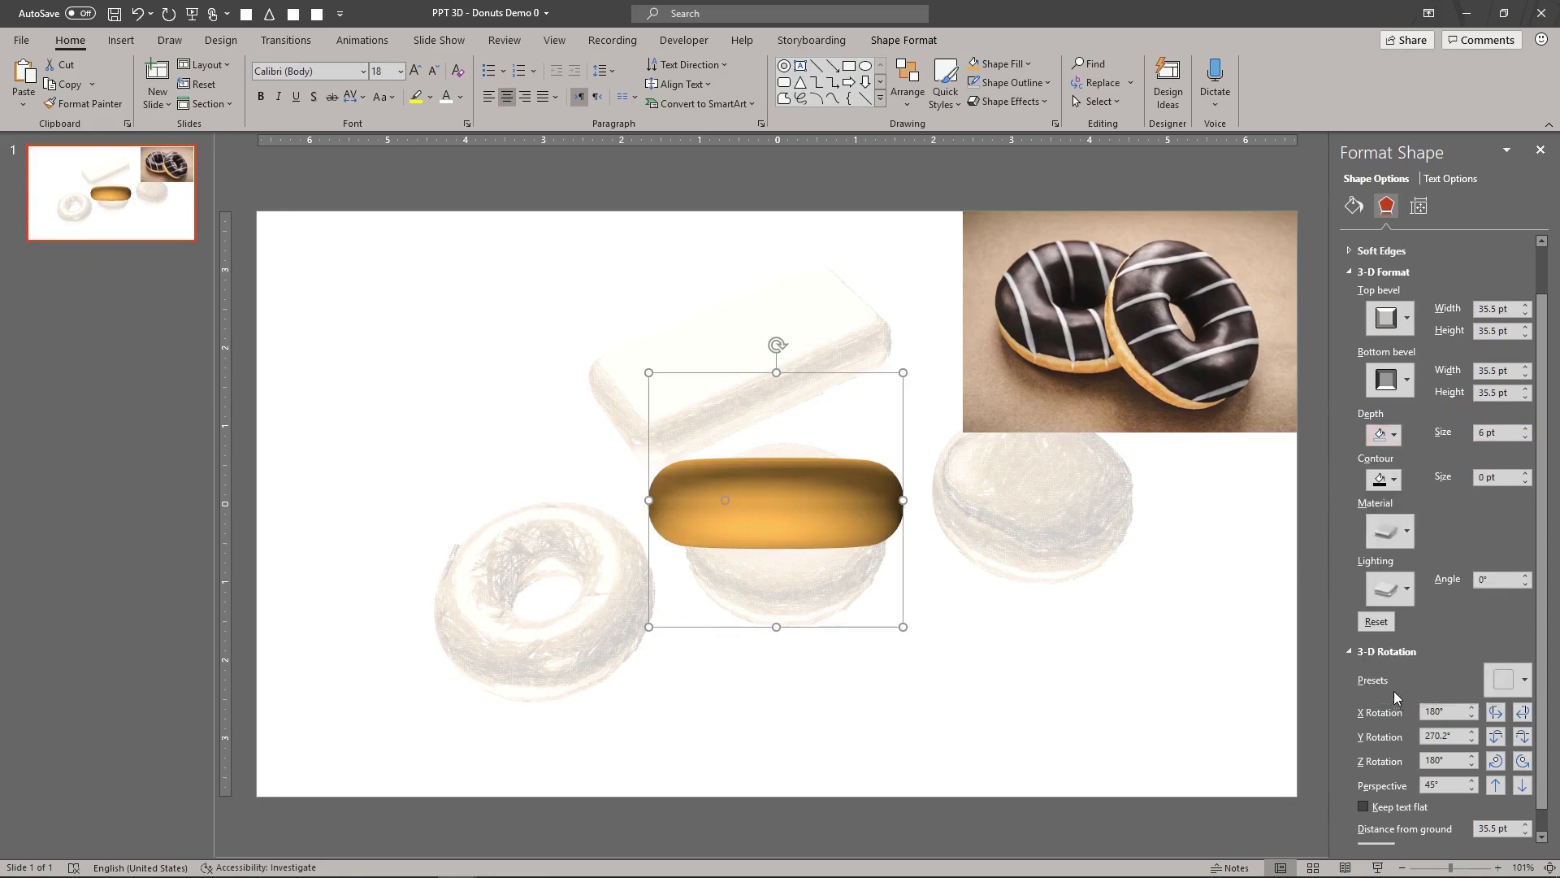
left_click(1134, 356)
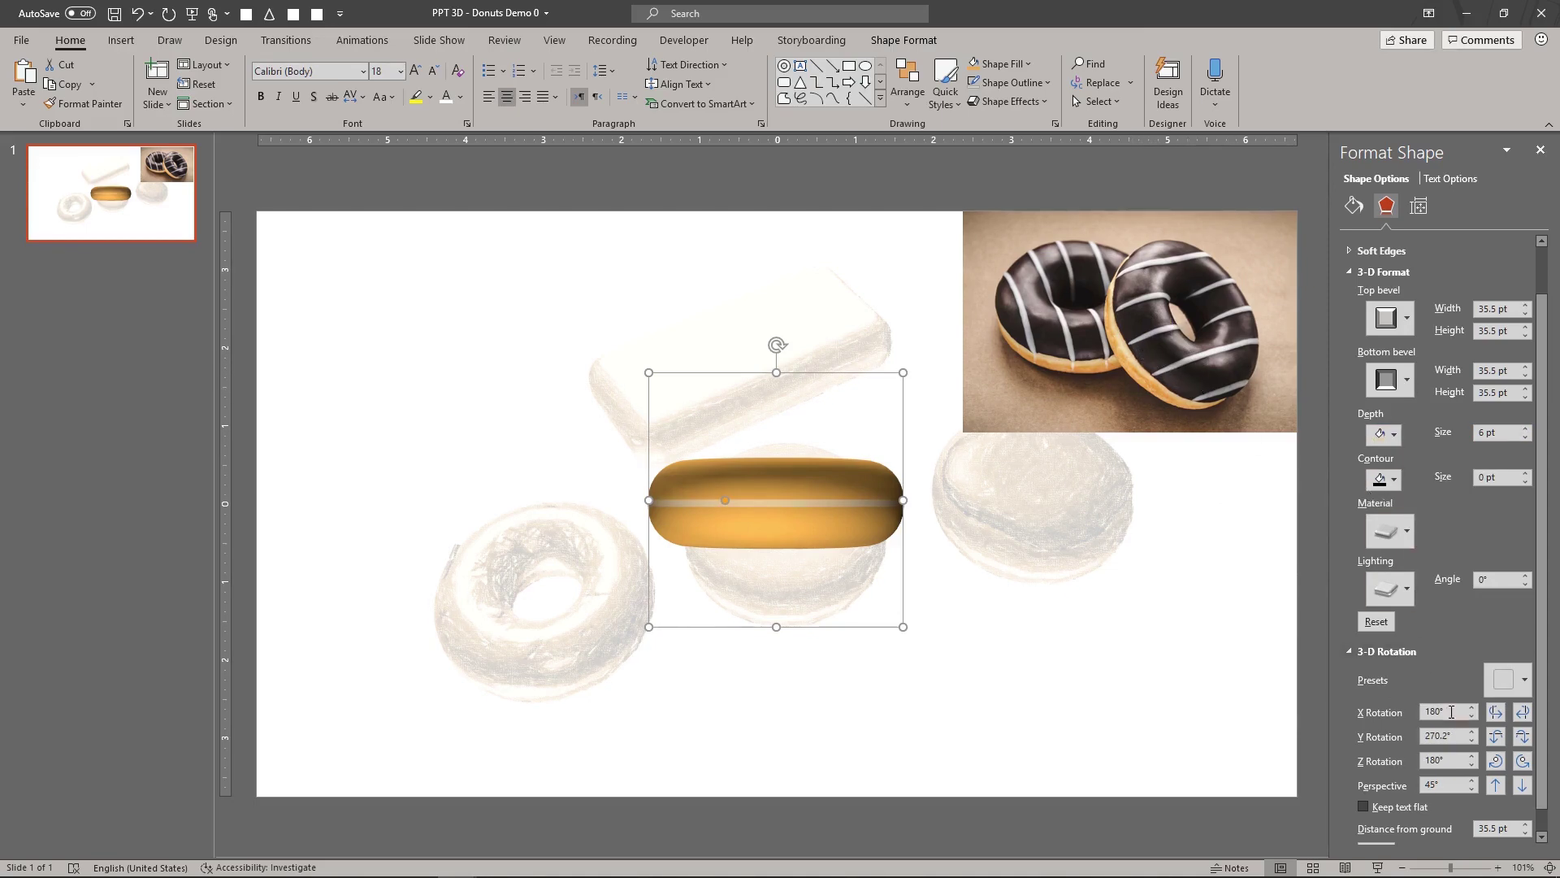
- Raise the distance from ground to 38.5 pt and deselect the donut
left_click(1486, 828)
key("Up")
key("Up")
key("Up")
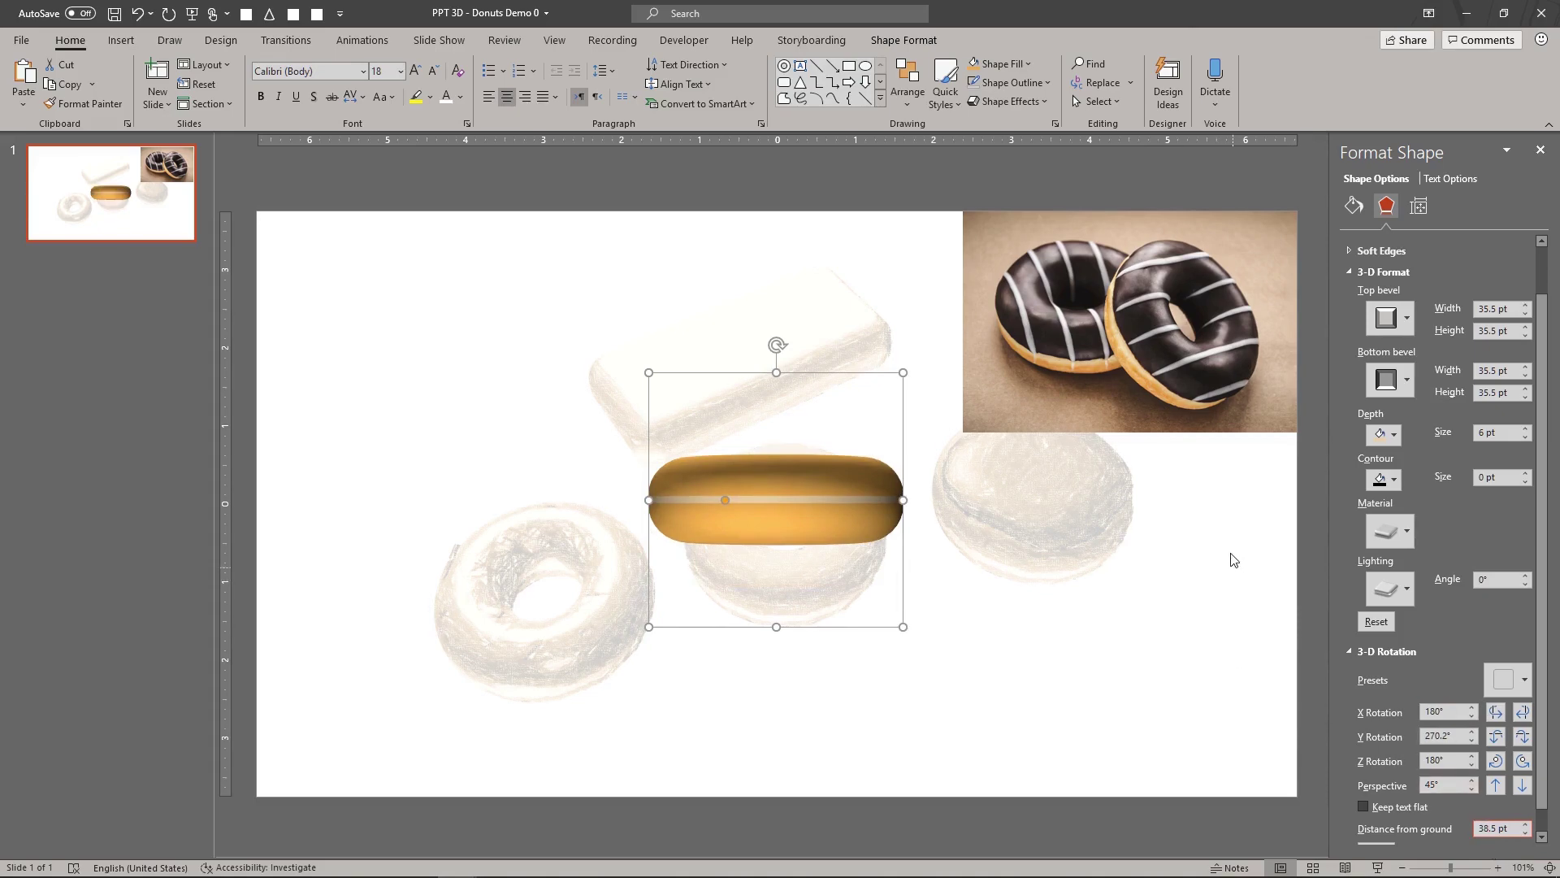
left_click(1193, 527)
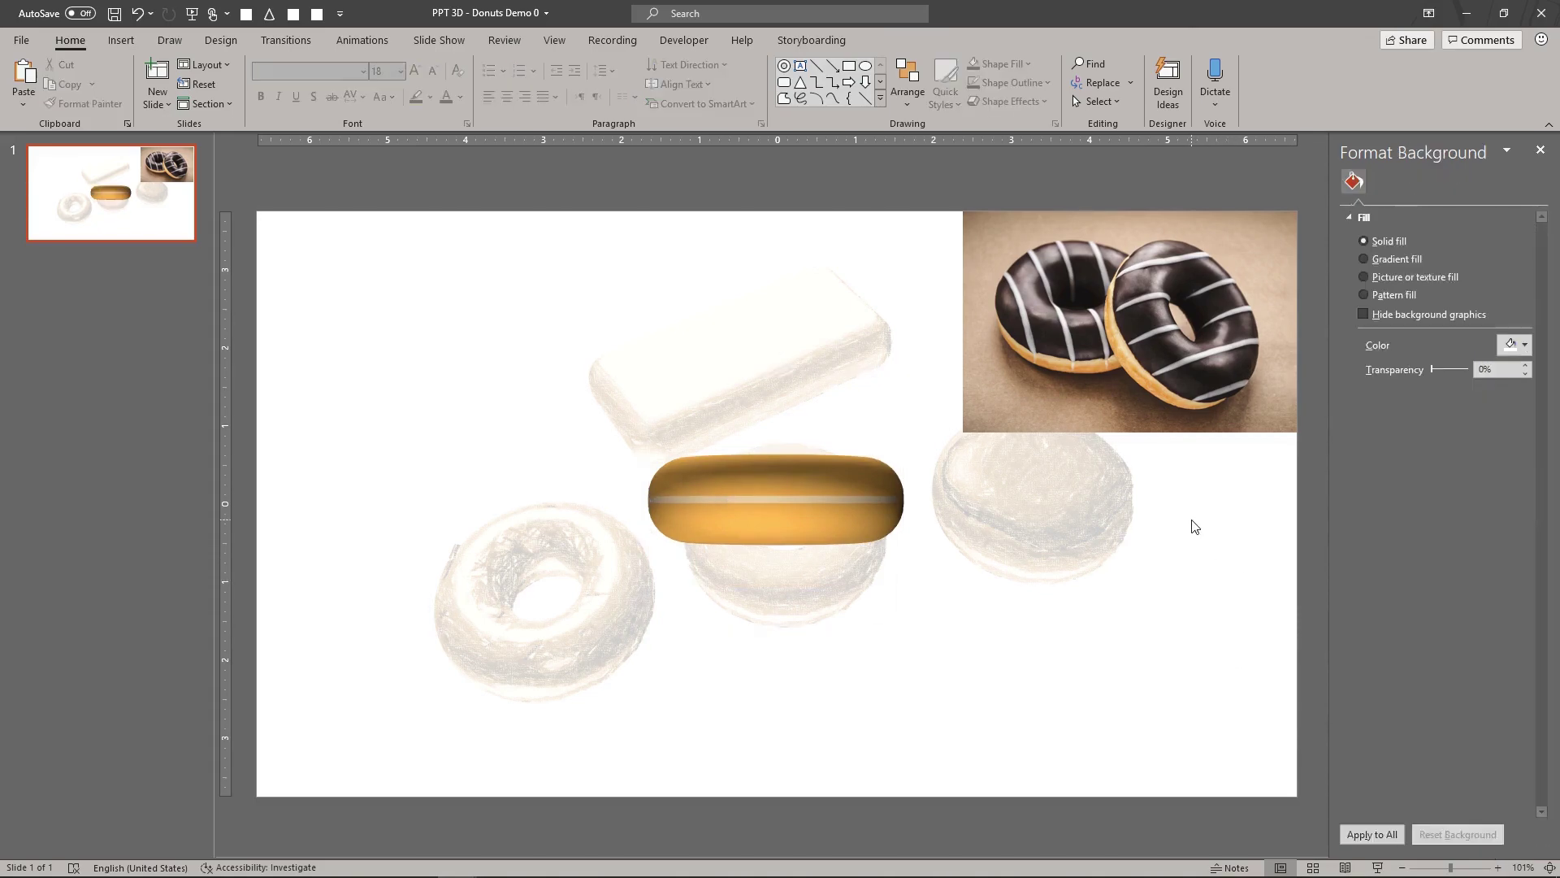
- Delete the faded sketch and place a duplicate of the donut exactly over the original
left_click(787, 495)
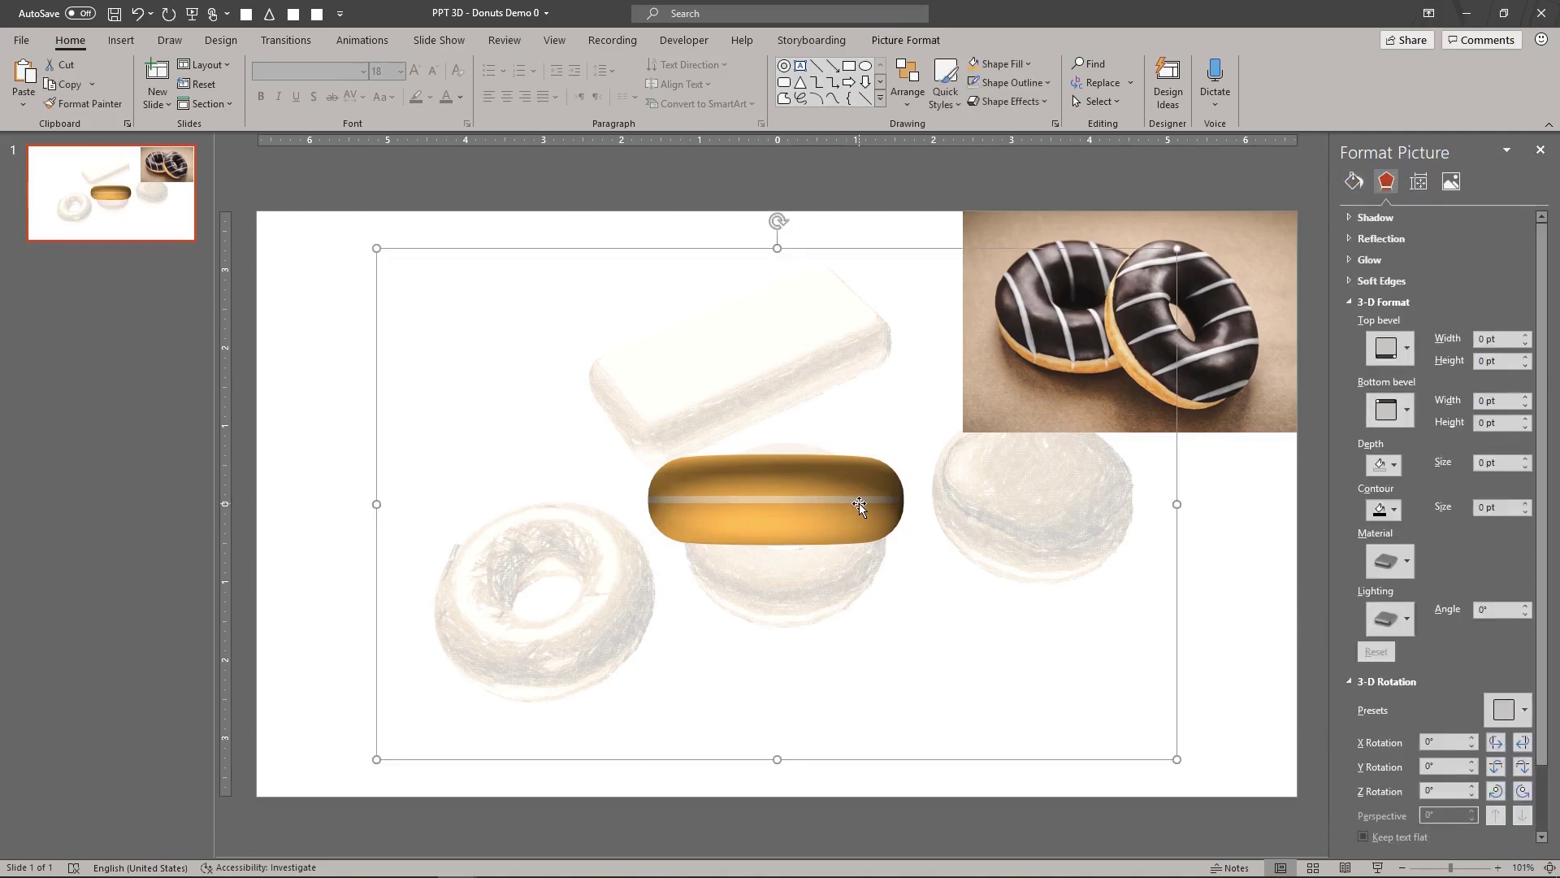
key("Delete")
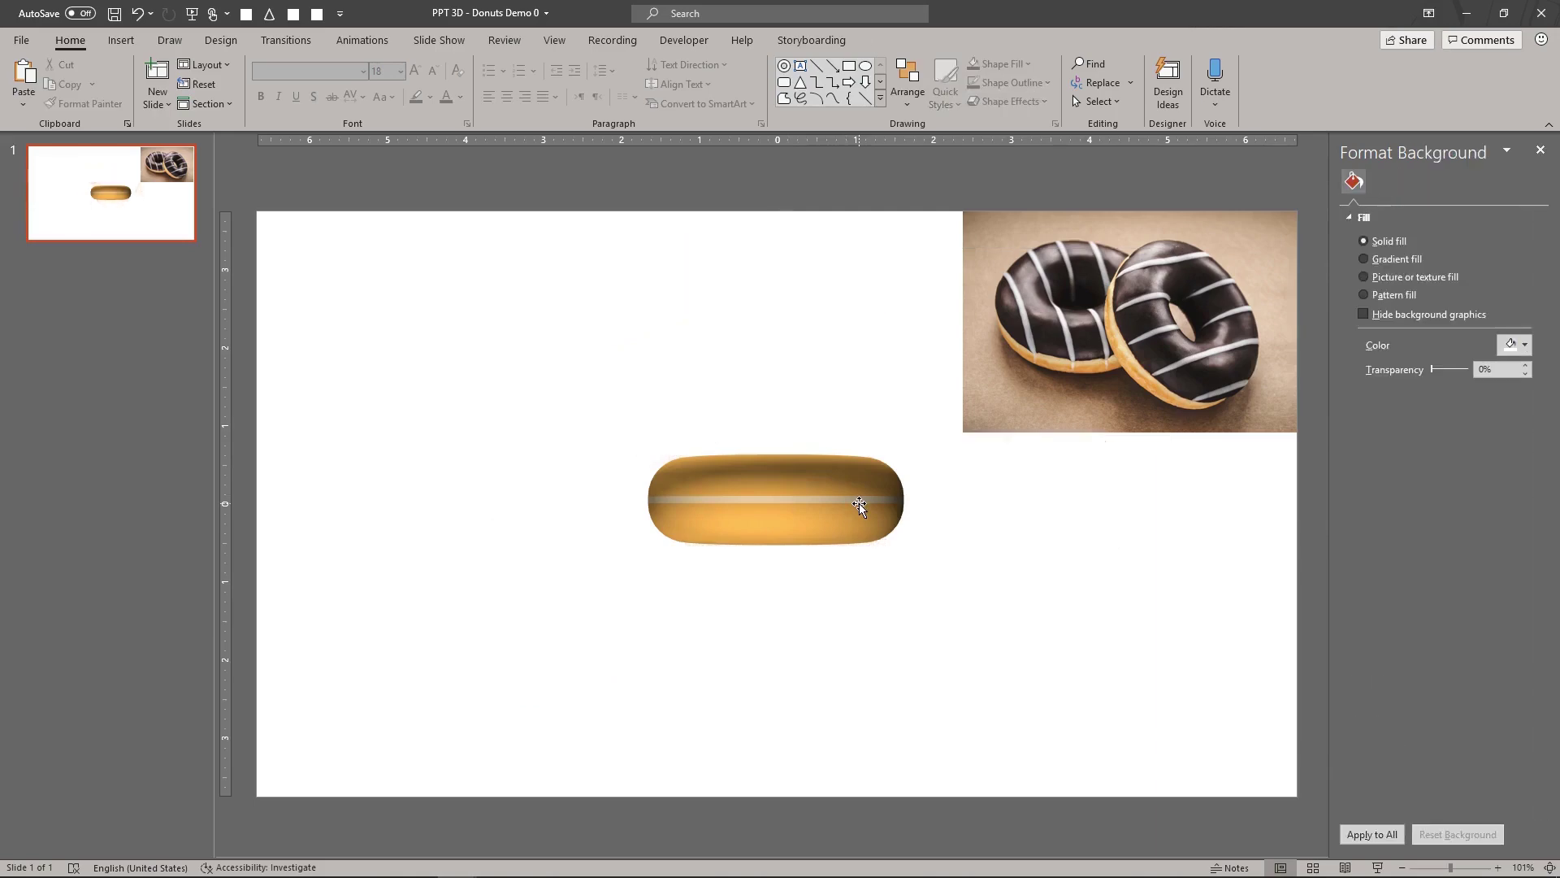
left_click(859, 505)
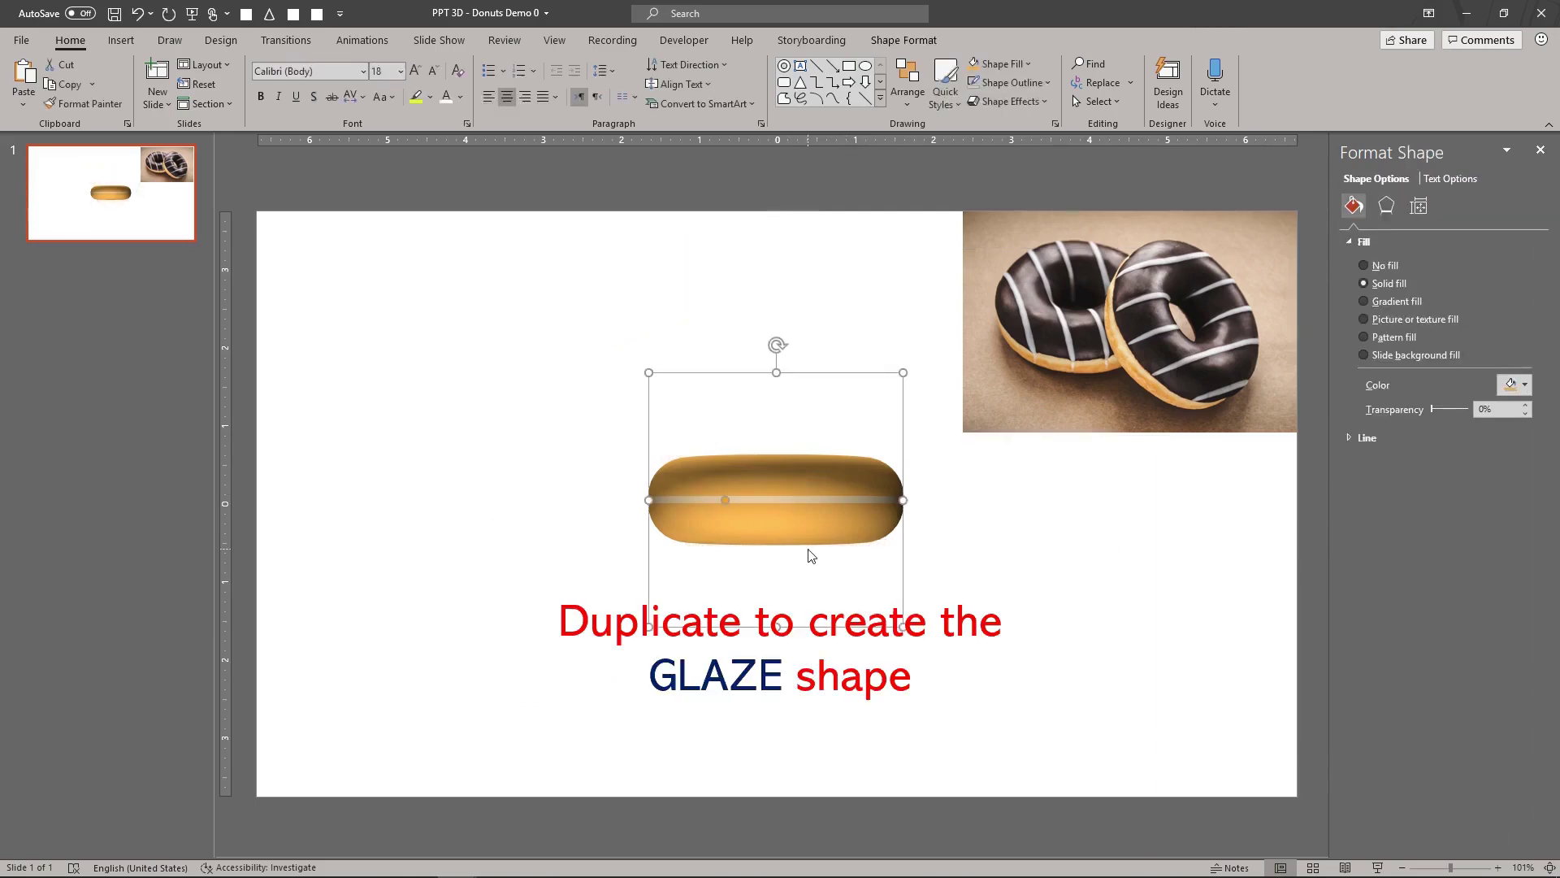
key("ctrl+d")
left_click_drag(811, 546, 793, 523)
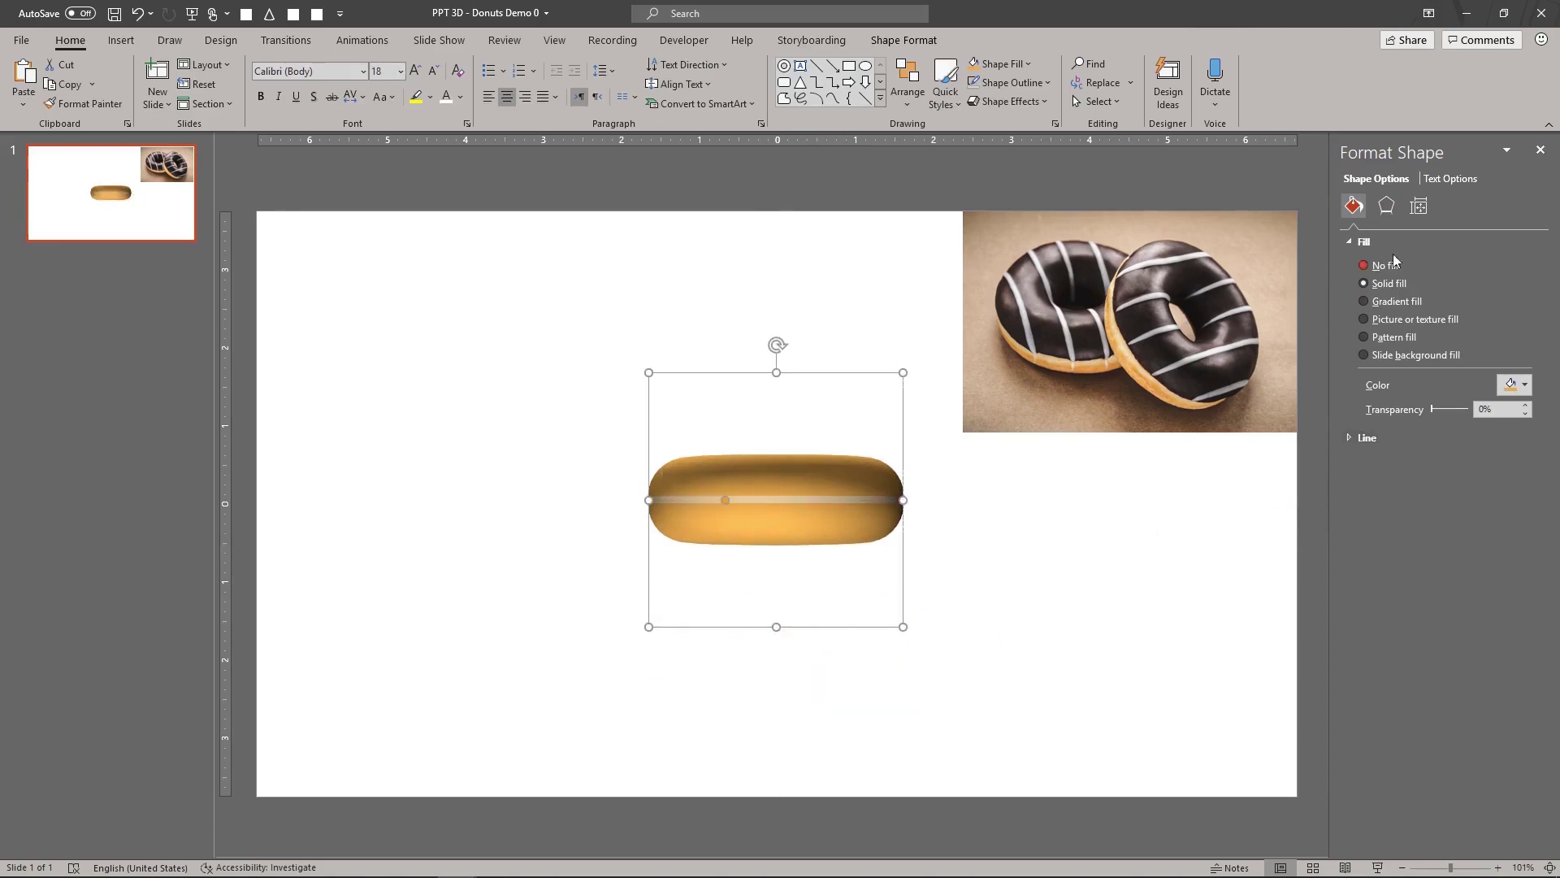
- Set the duplicate's depth to 0 pt and its distance from ground to 41 pt
left_click(1388, 209)
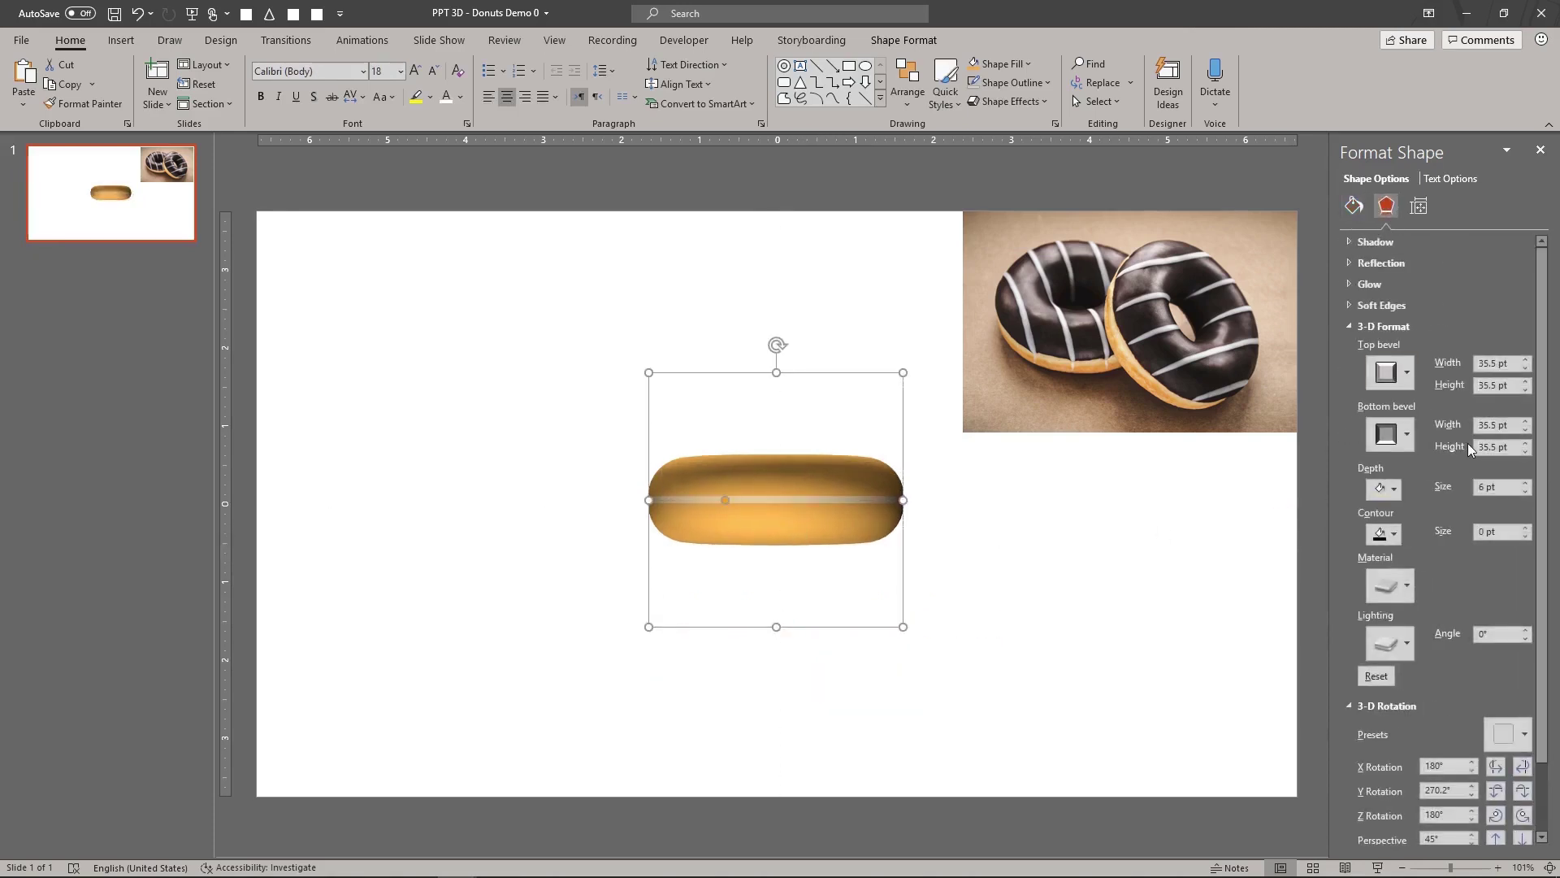
left_click(1483, 488)
type("0")
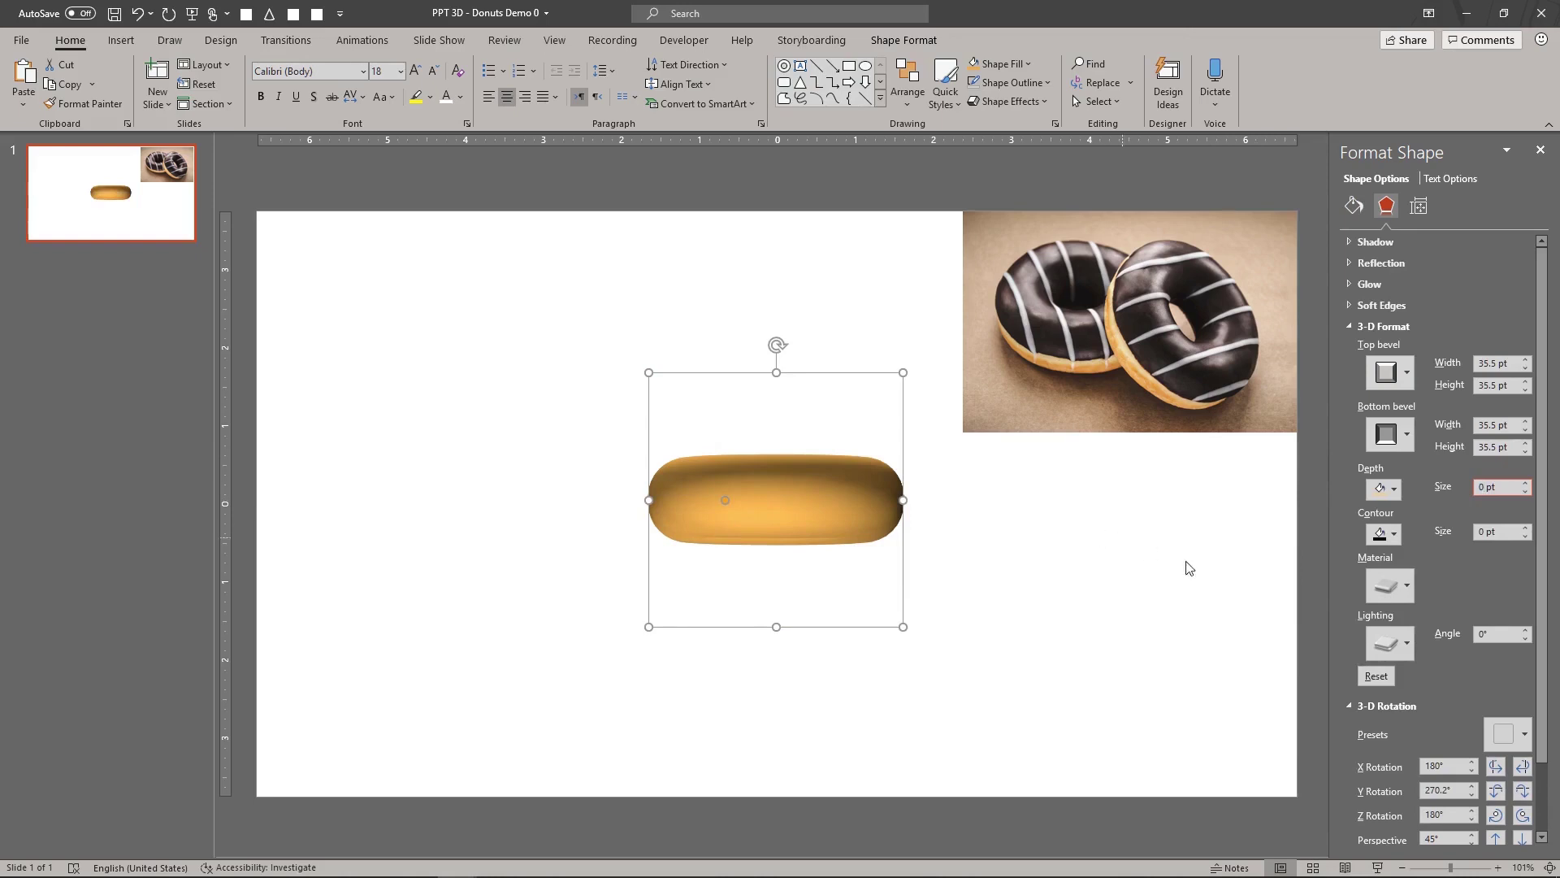
scroll(1547, 776, "down", 2)
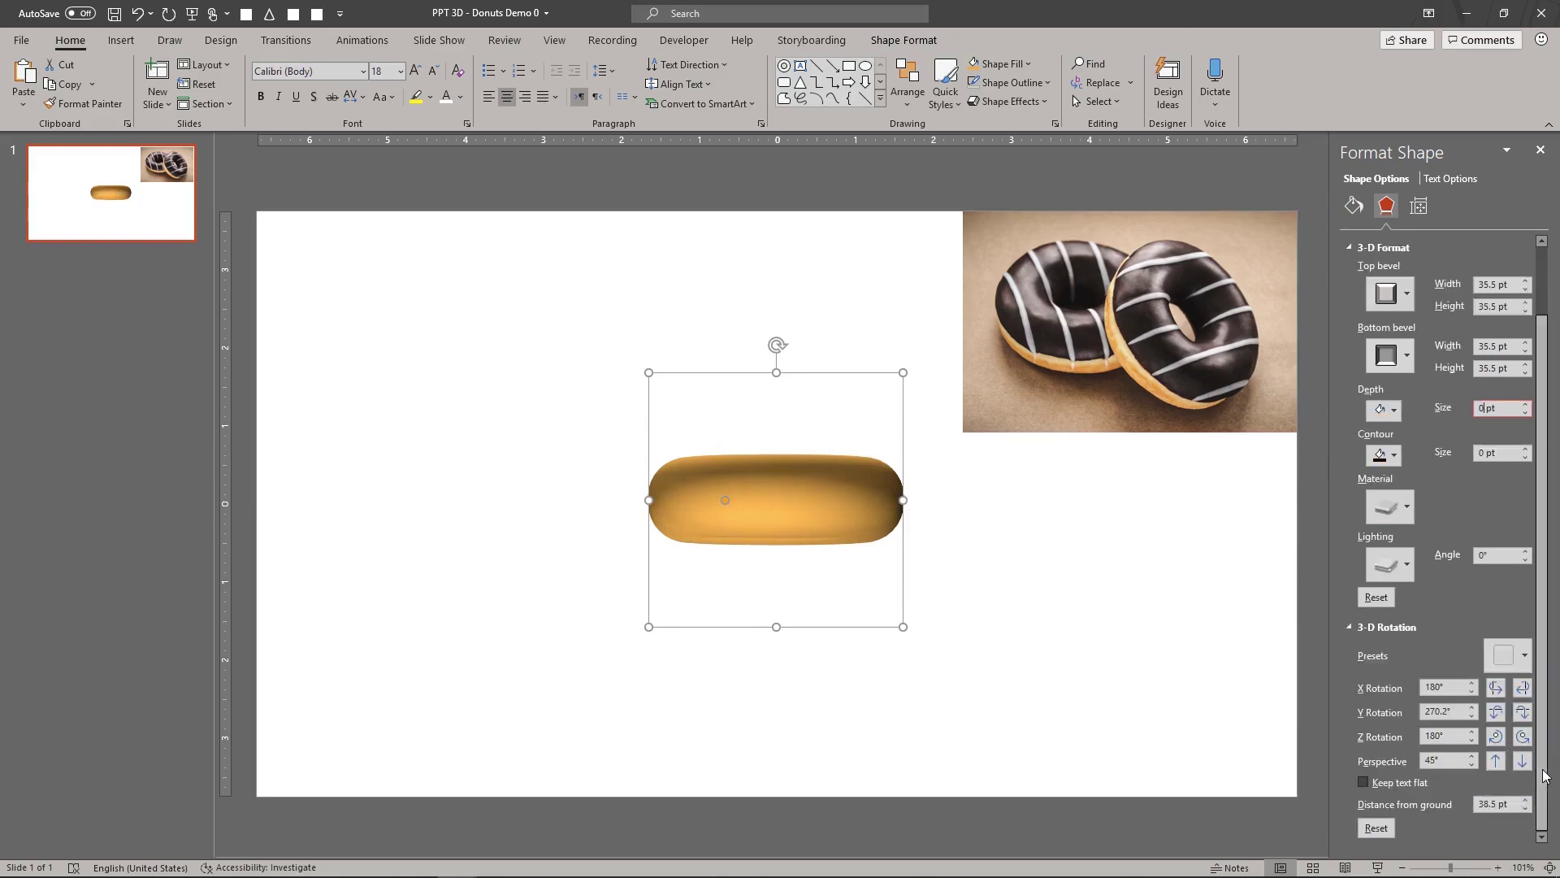
left_click(1526, 801)
left_click(1526, 802)
left_click(1525, 801)
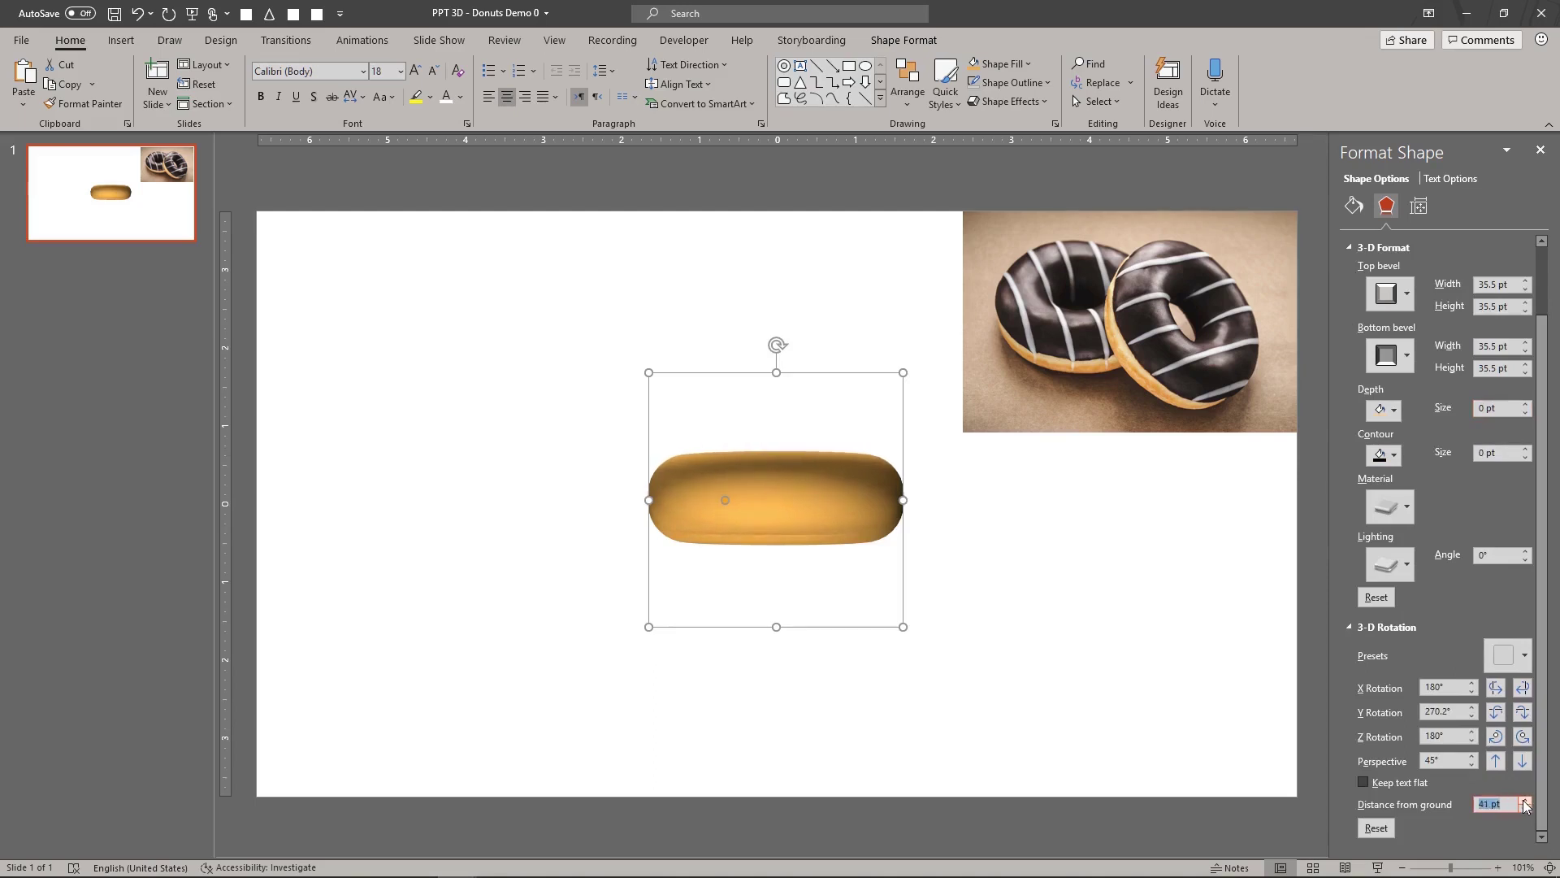
- Give the duplicate a 6 × 6 pt bottom bevel
double_click(1497, 369)
type("6")
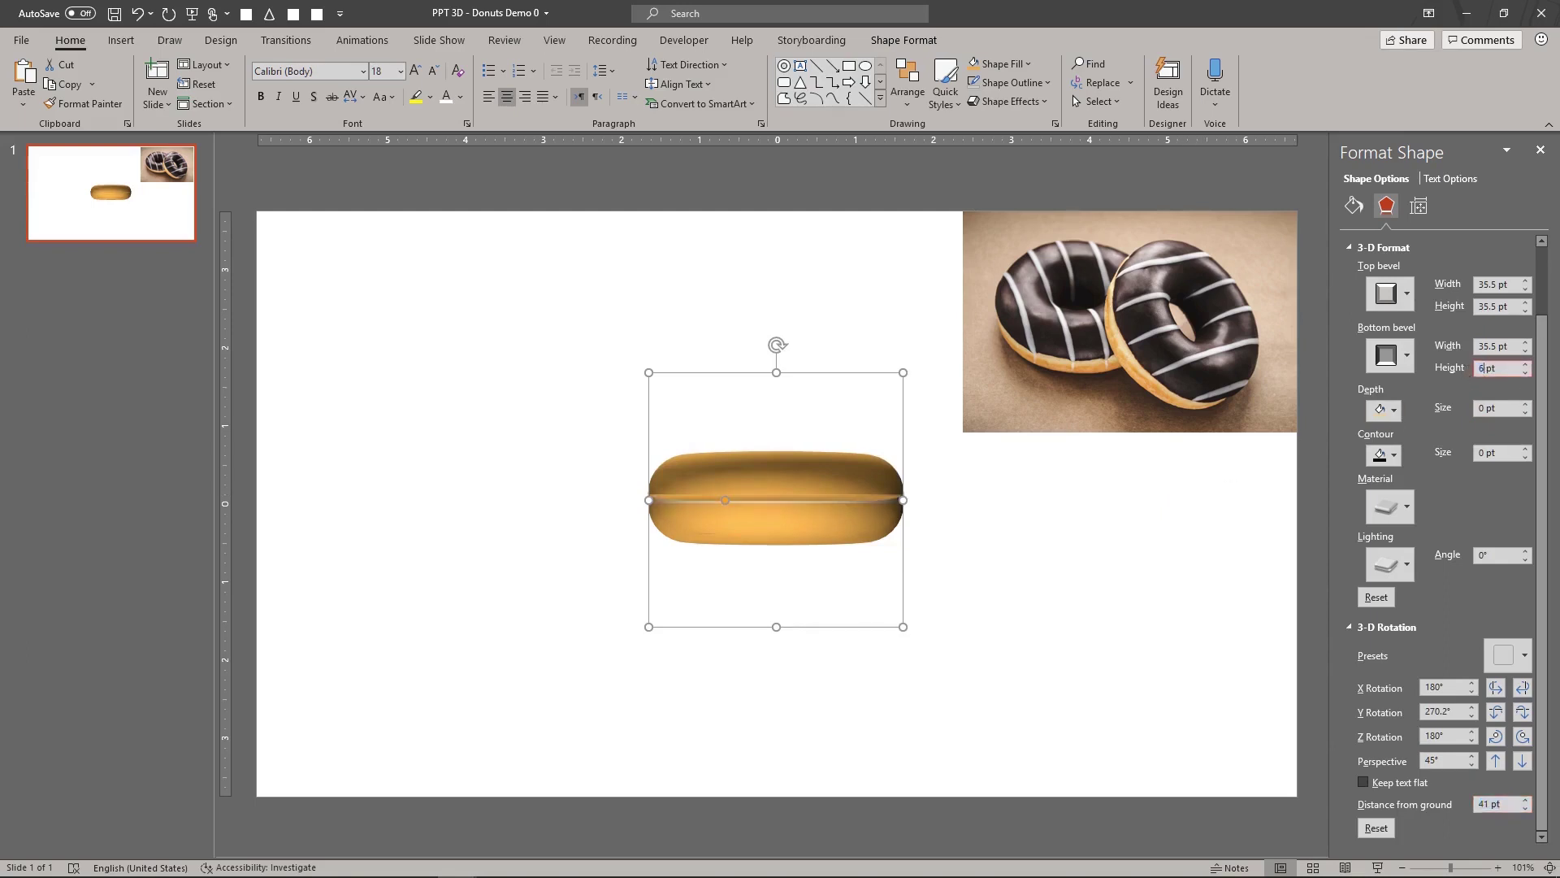
double_click(1498, 347)
type("6")
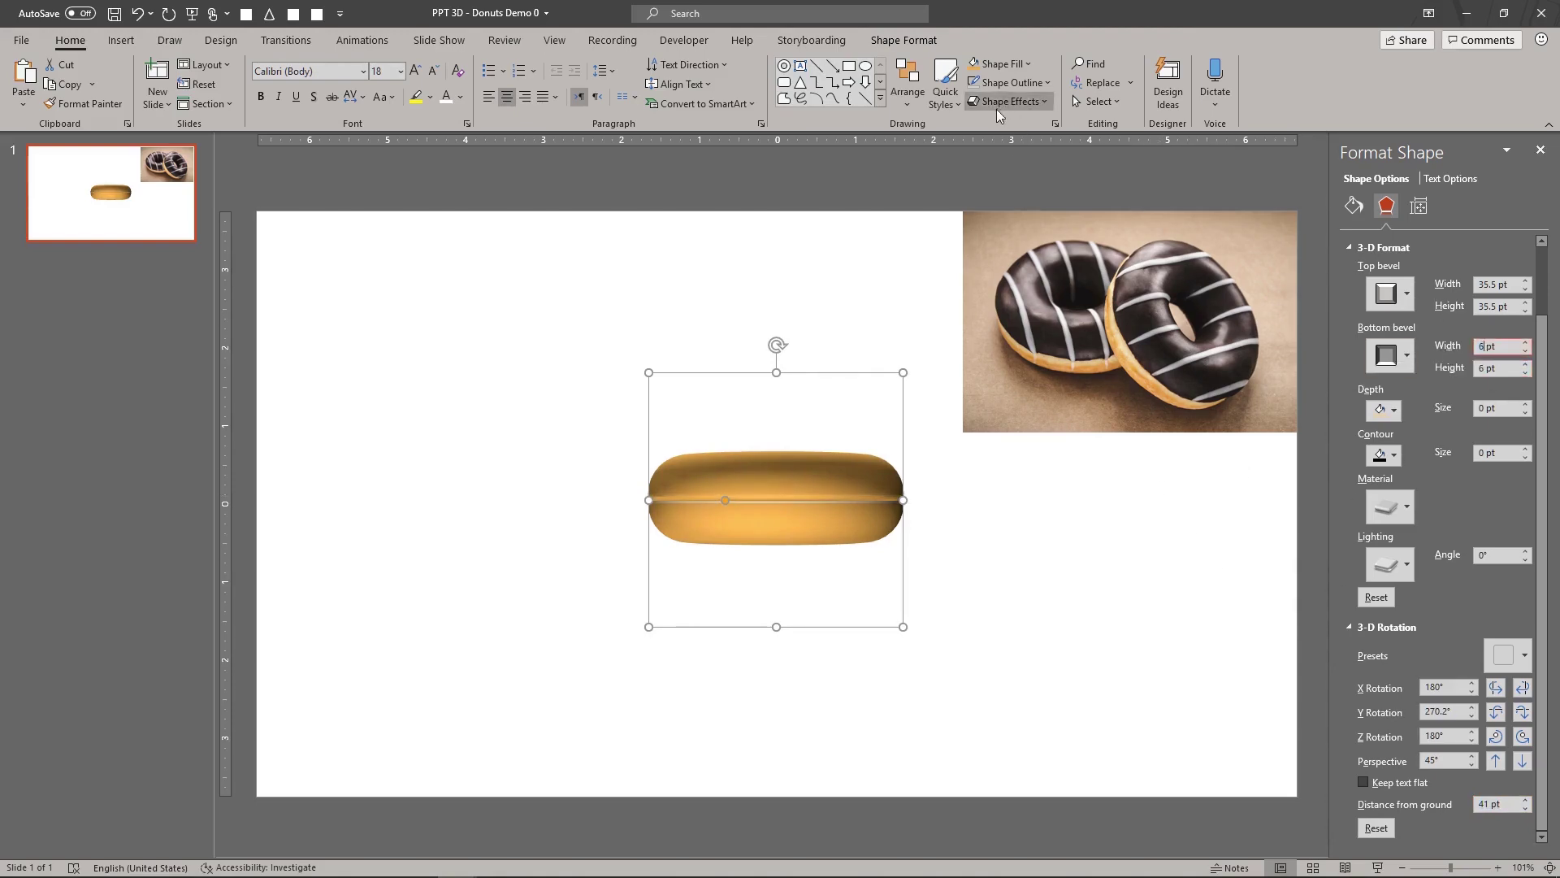
- Fill the glaze copy with the dark chocolate colour sampled from the photo
left_click(1022, 65)
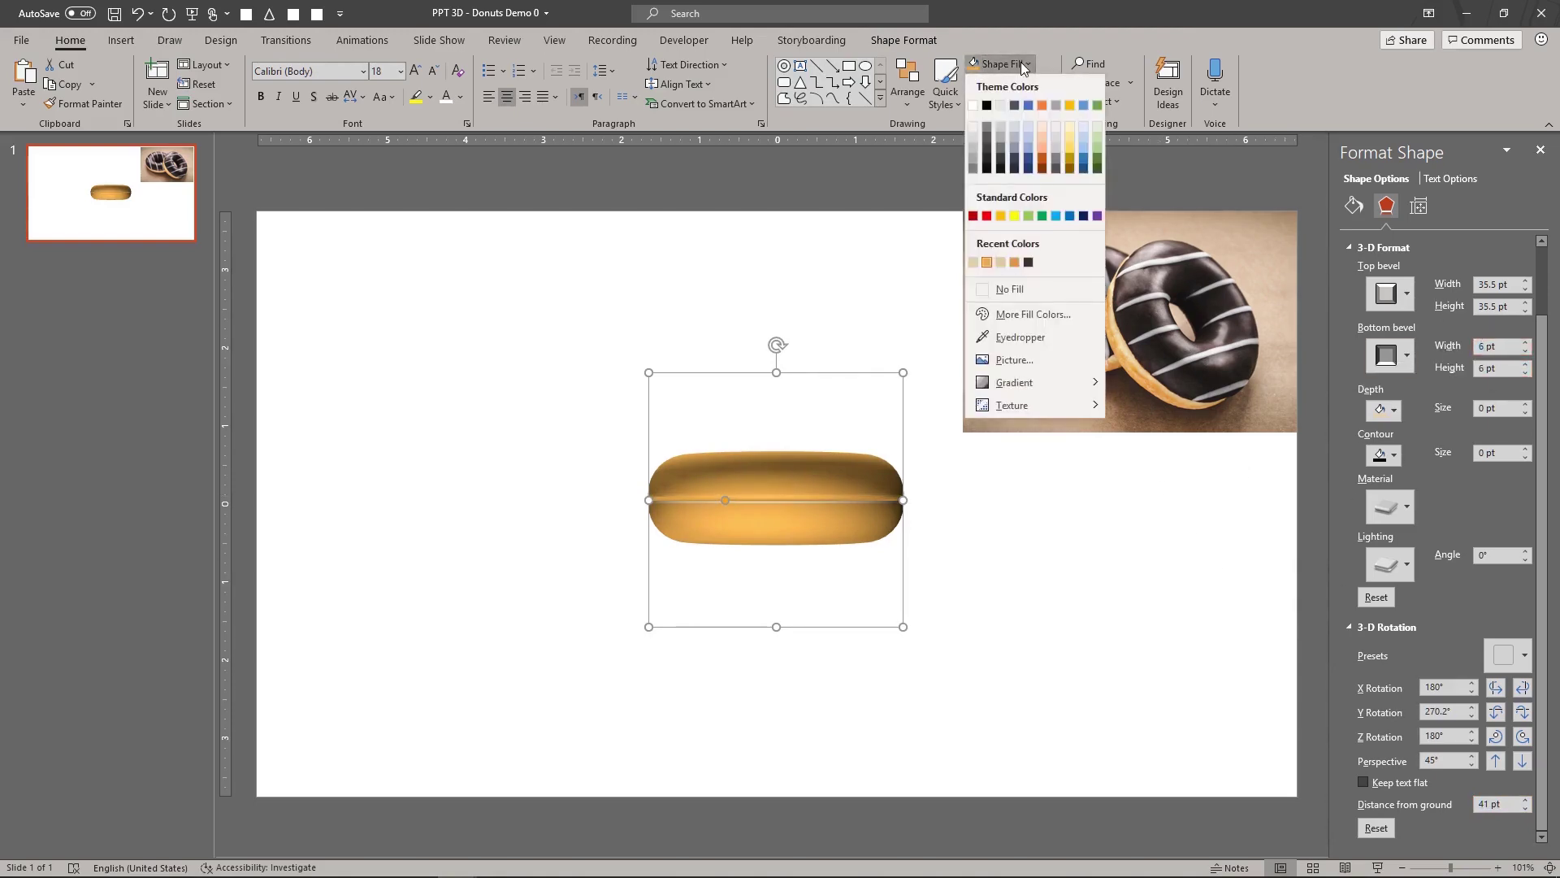
left_click(1020, 336)
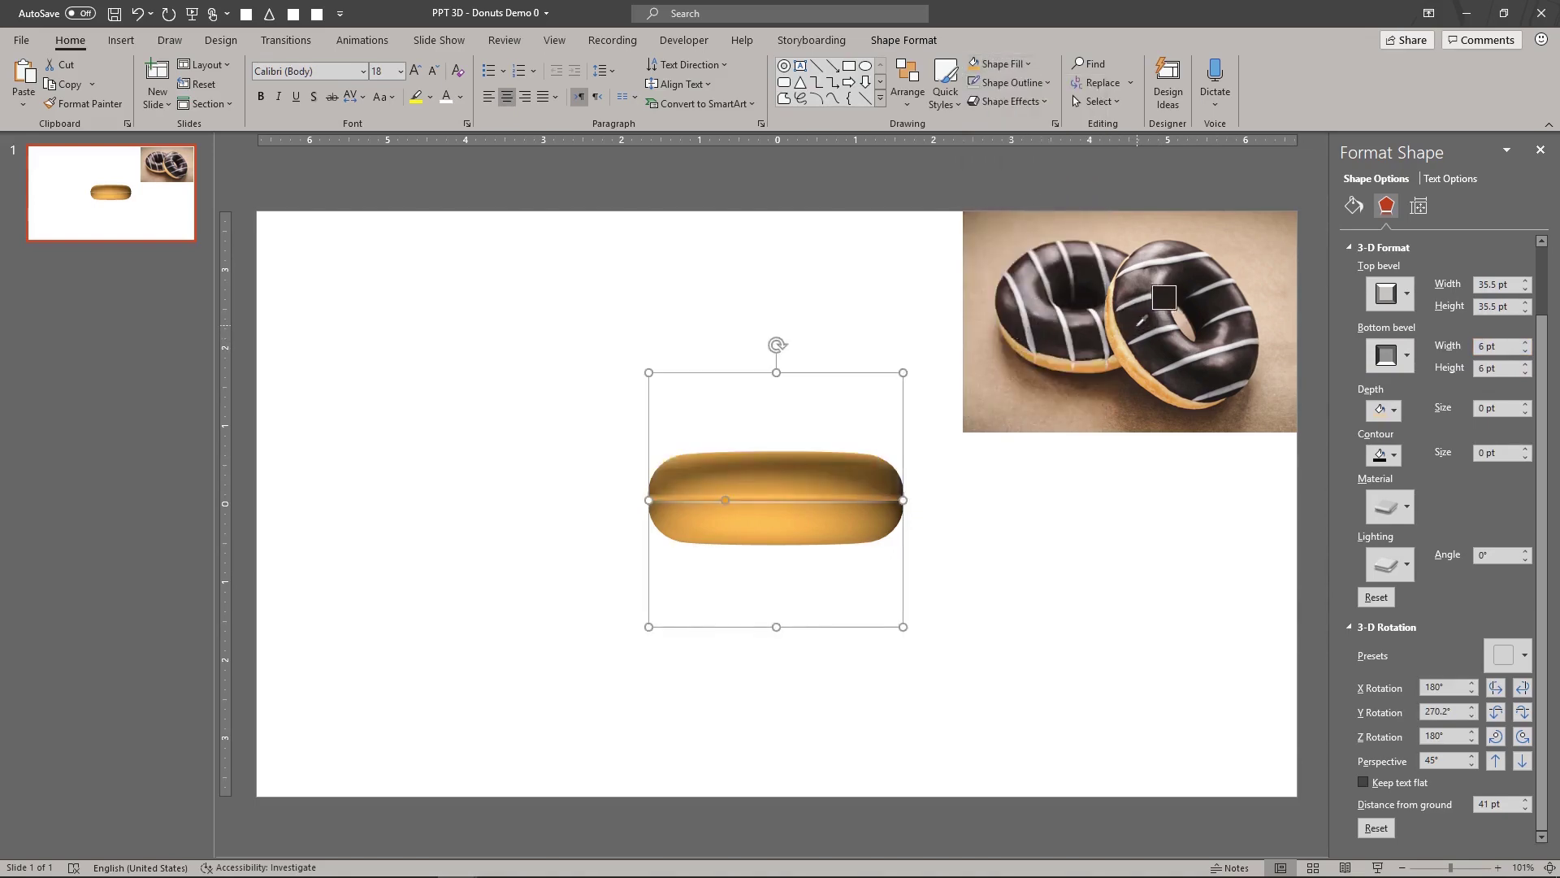
left_click(1137, 331)
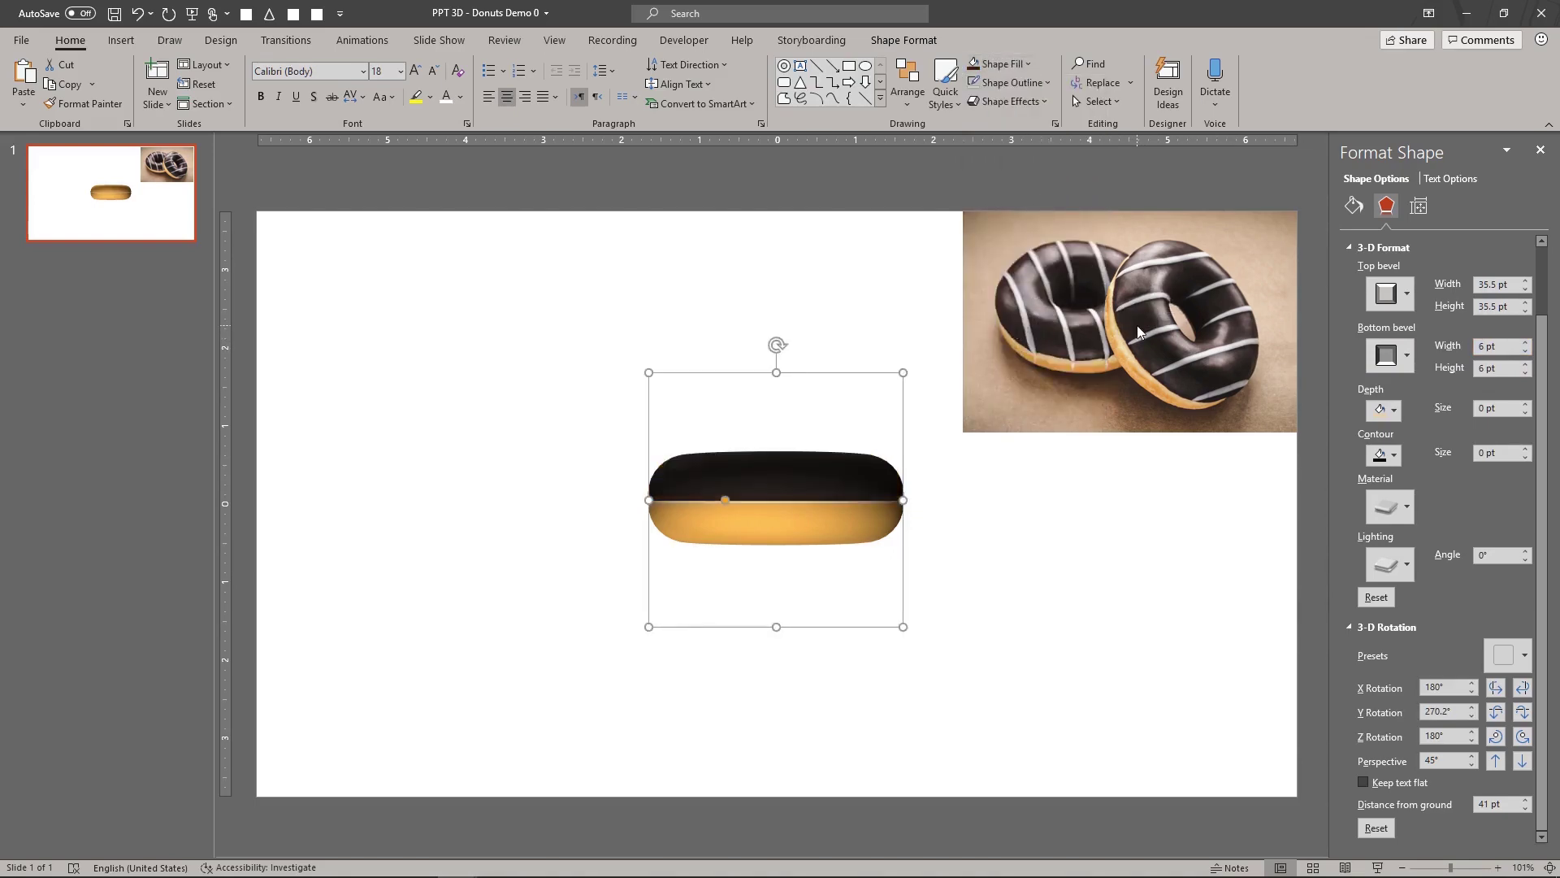
- Delete the reference donut photo and select everything left on the slide
left_click(1027, 603)
left_click(832, 520)
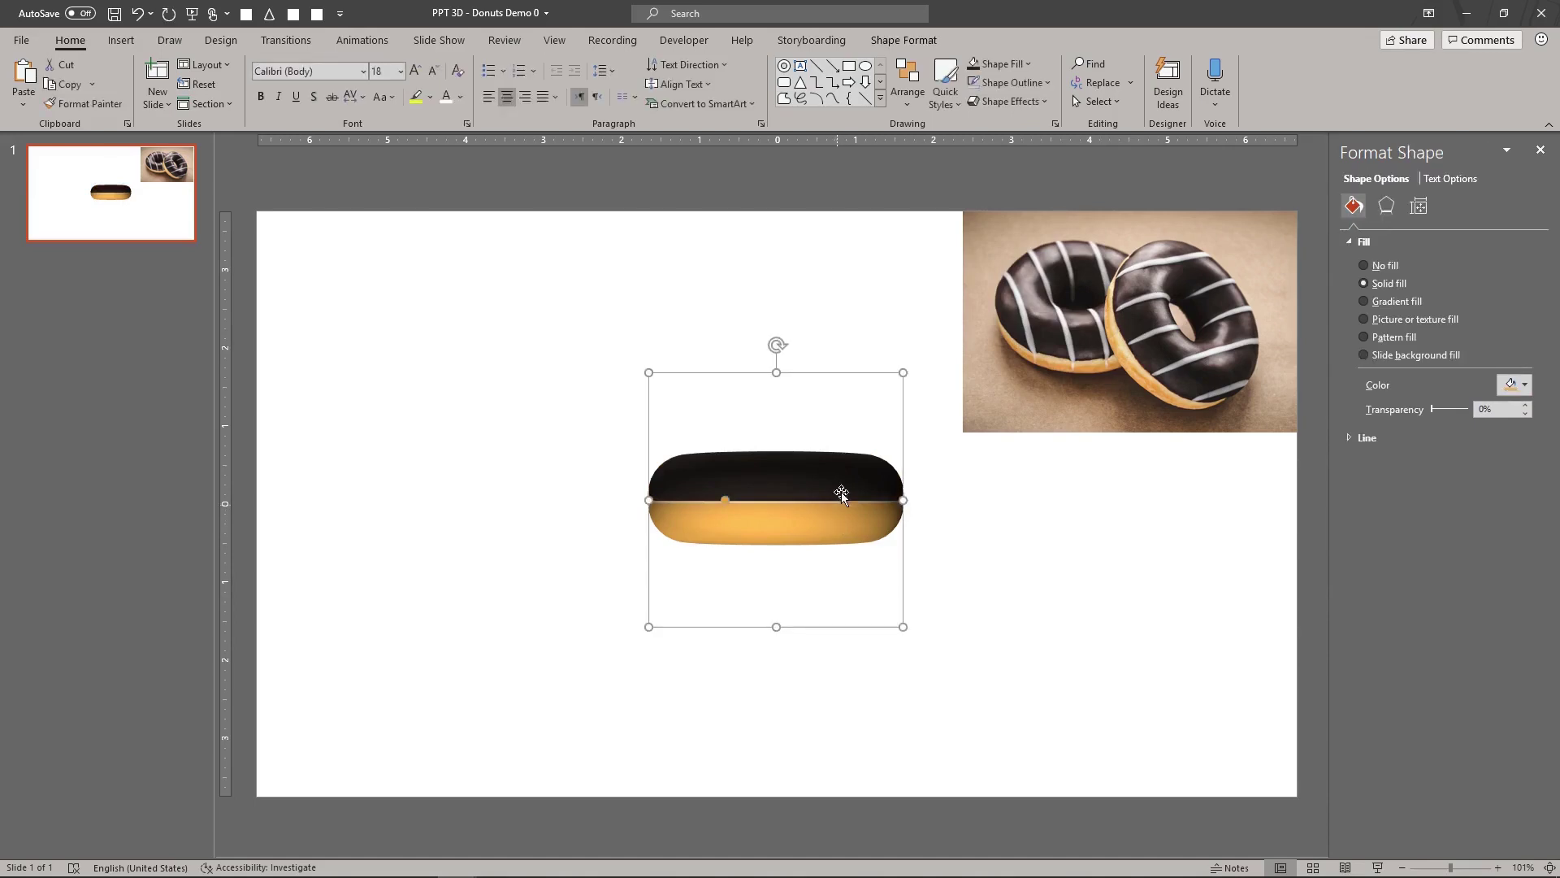
key("Escape")
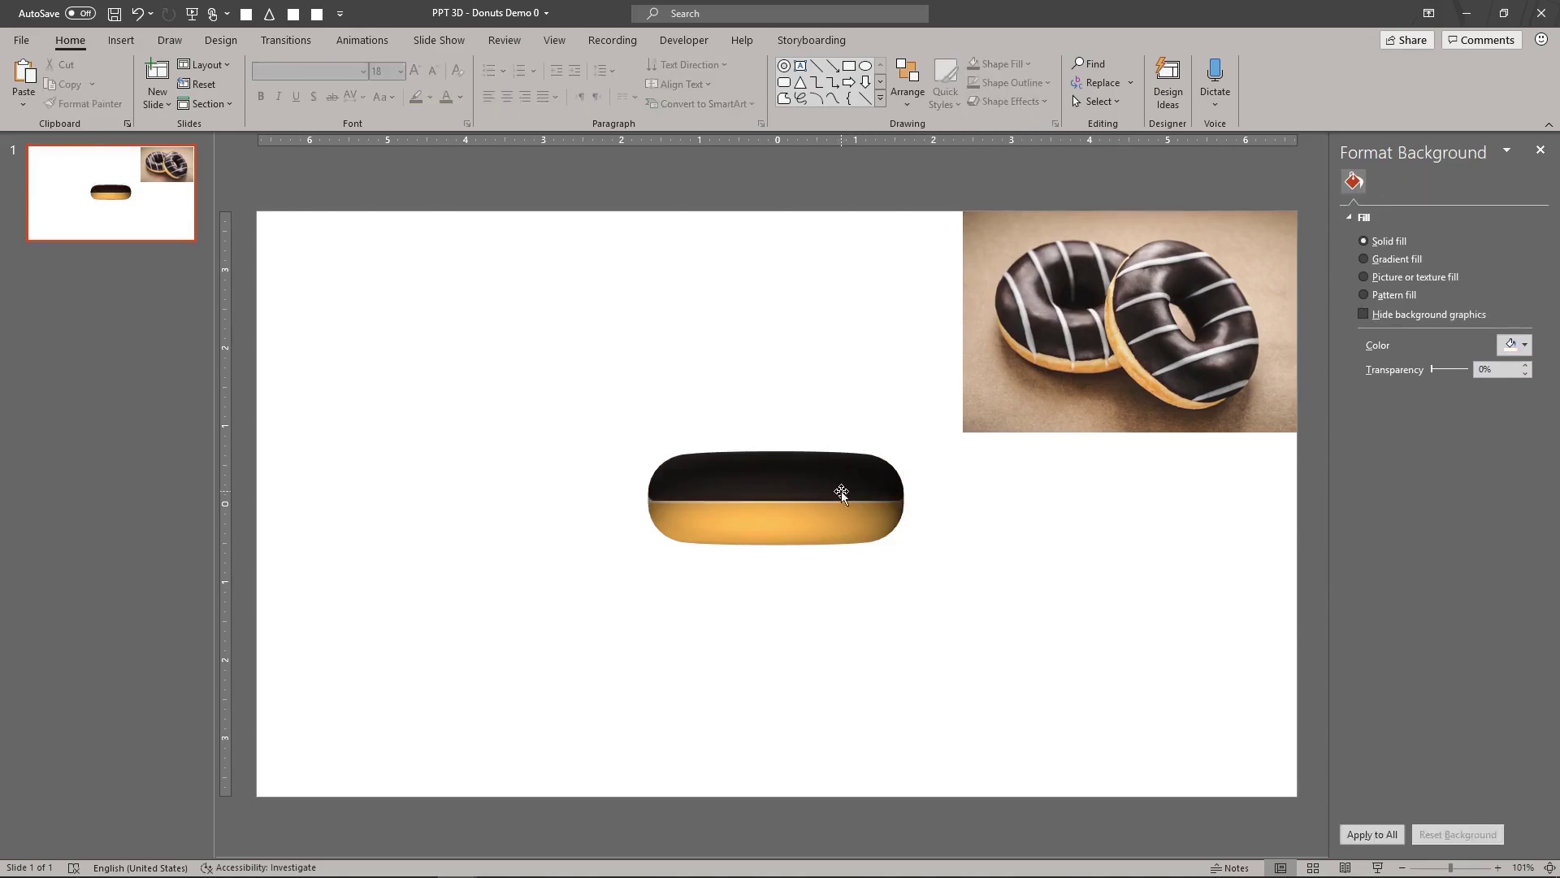
left_click(1129, 418)
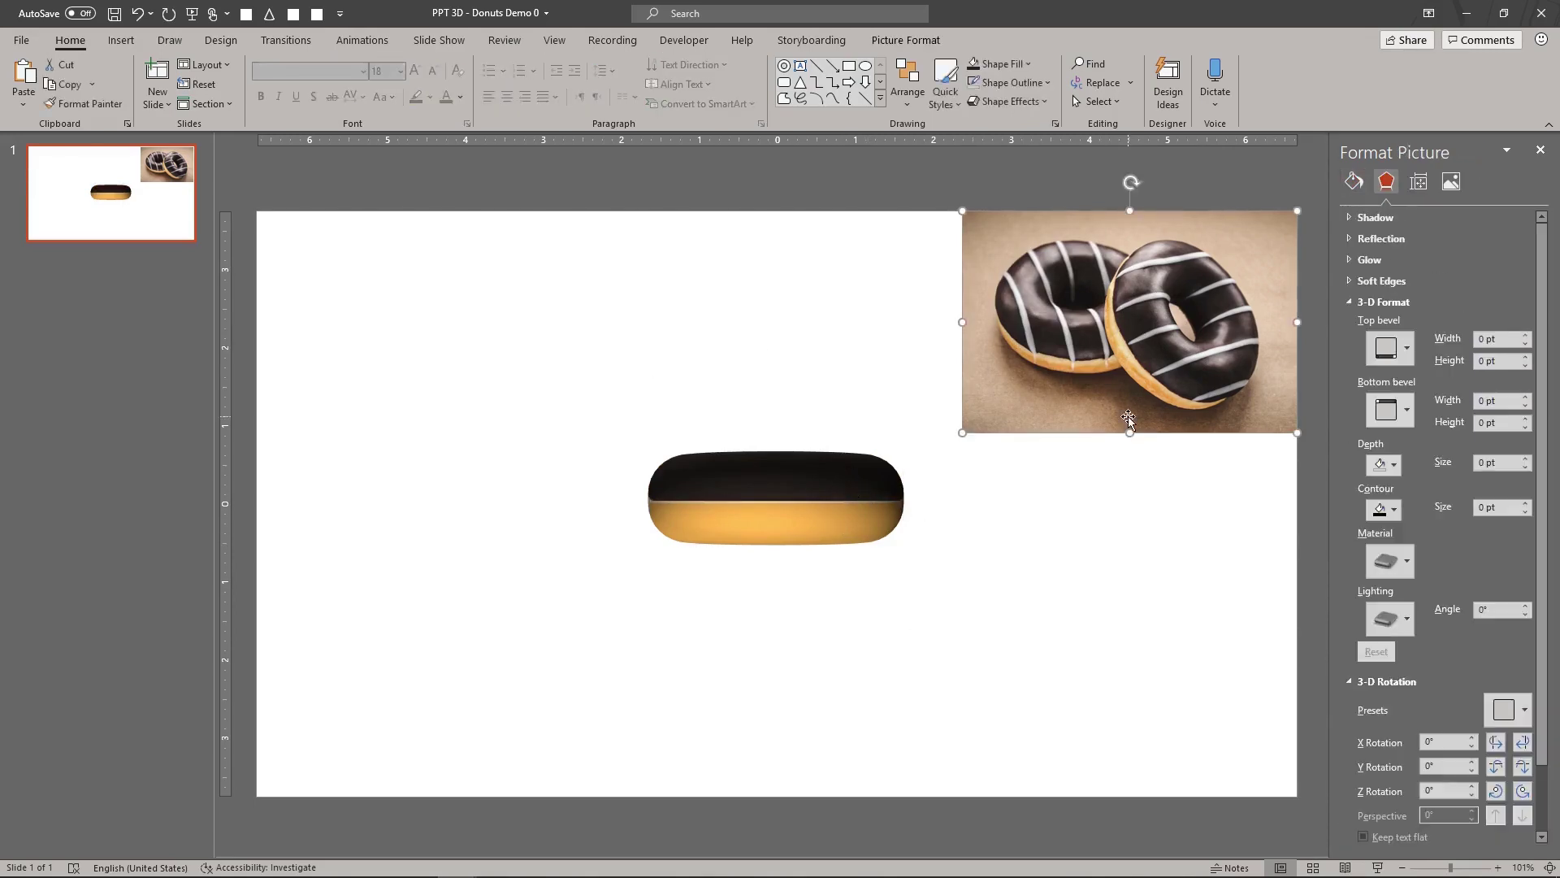
key("Delete")
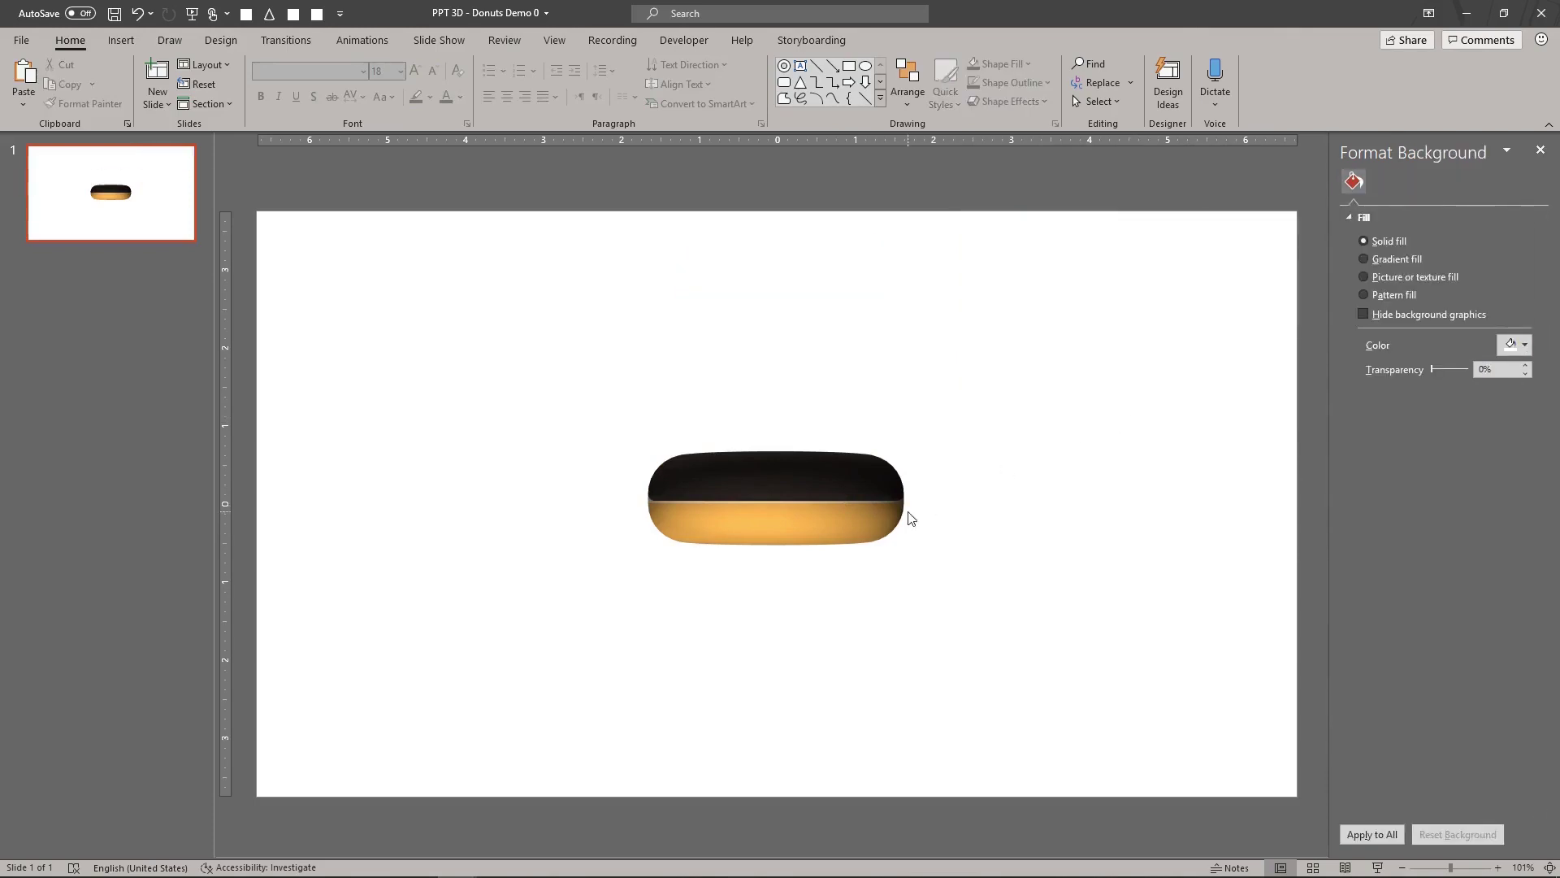
key("ctrl+a")
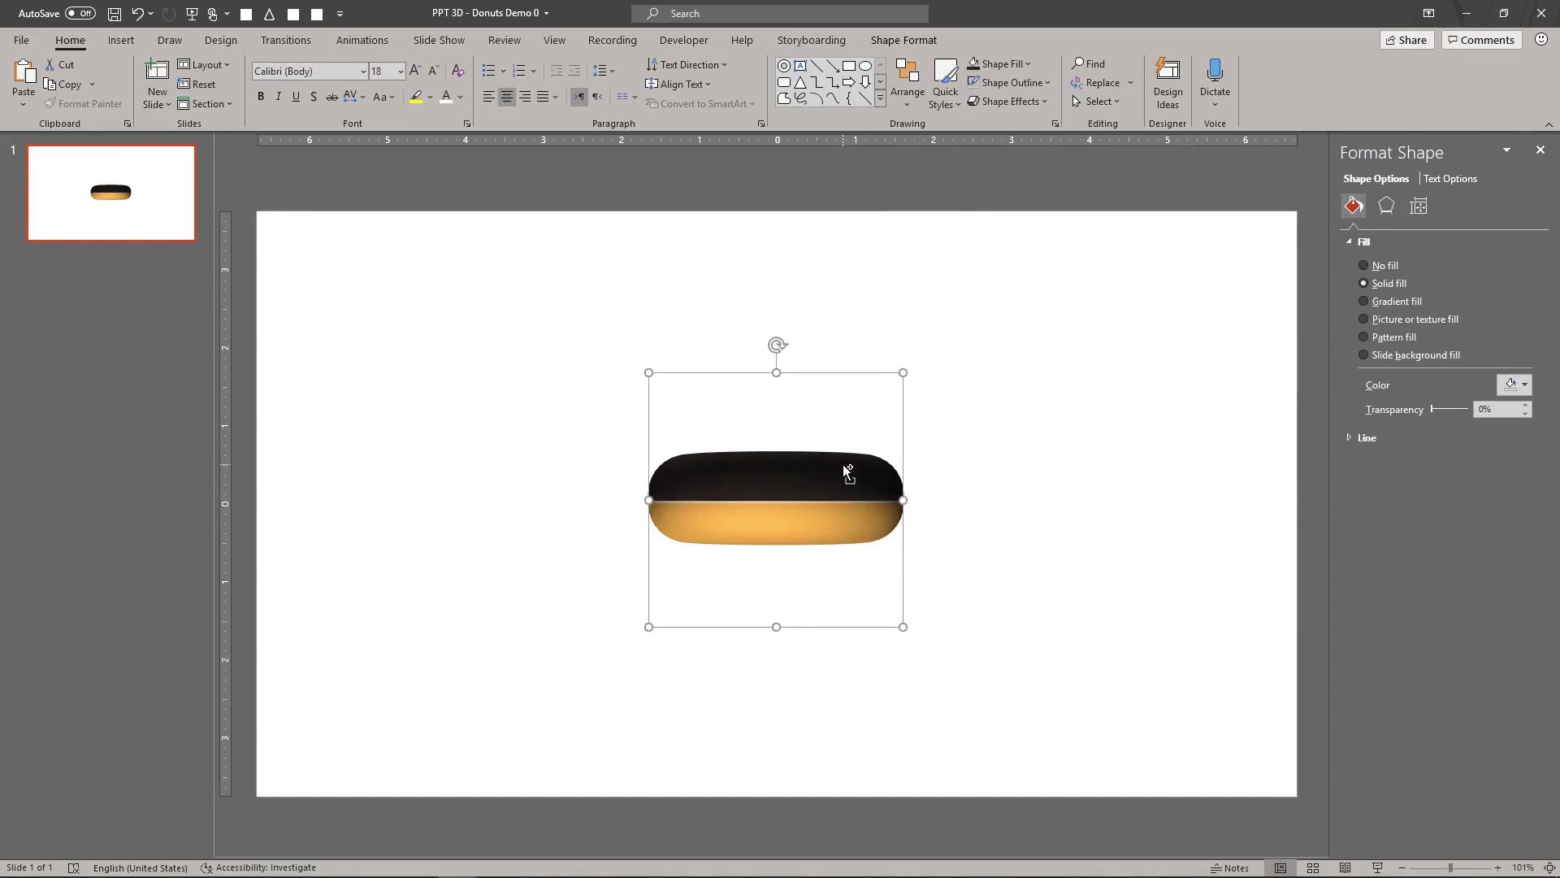
- Group the two donut shapes and rename the group 'Donut' in the Selection Pane
key("ctrl+g")
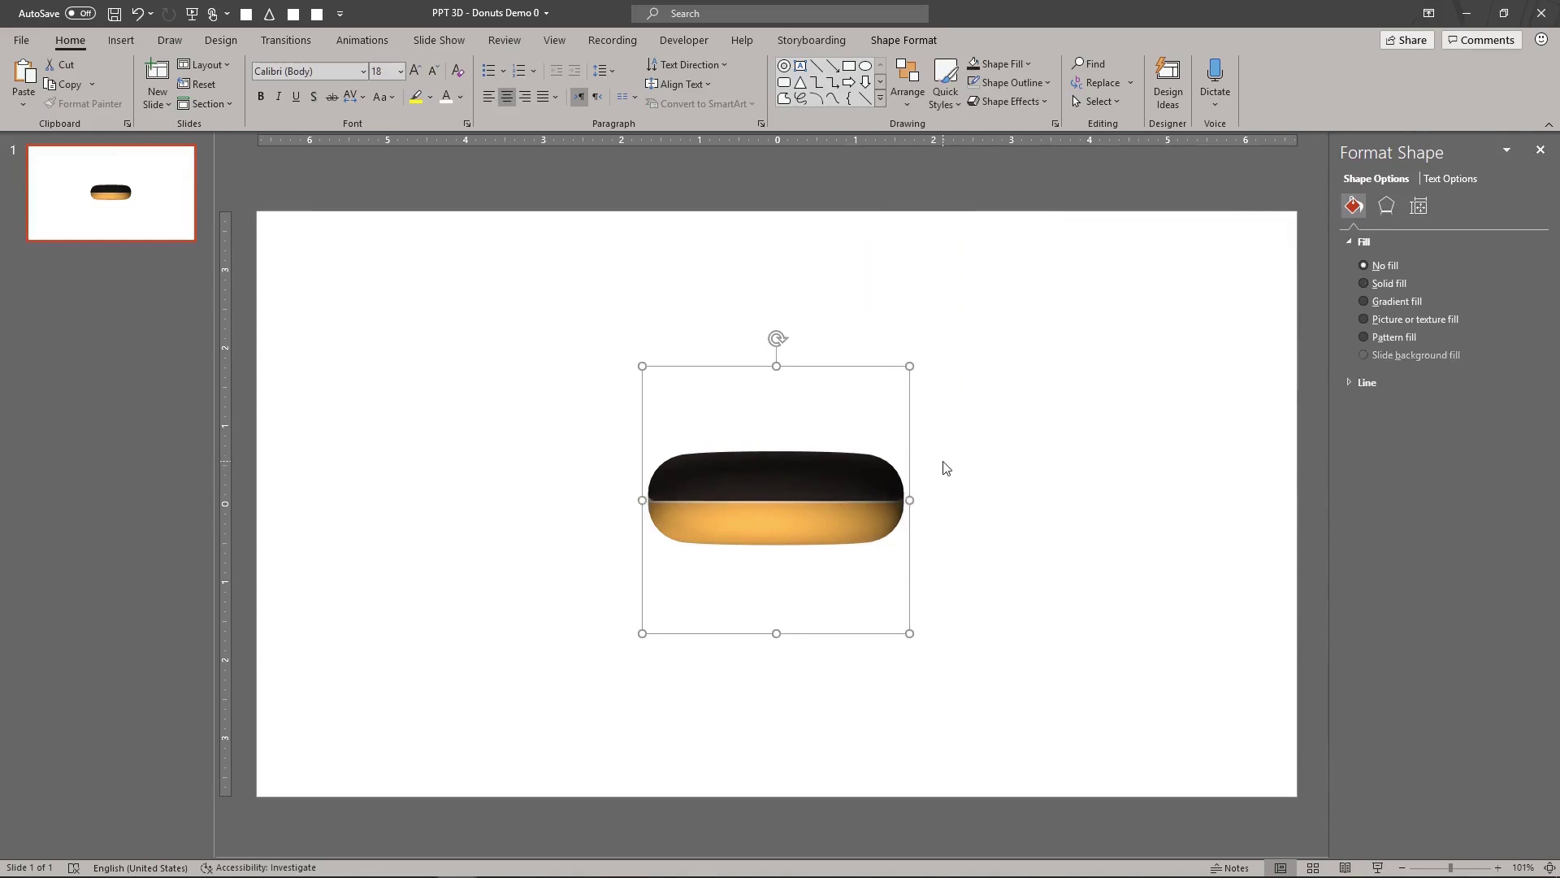
left_click(940, 463)
left_click(886, 471)
left_click(1113, 102)
left_click(1137, 168)
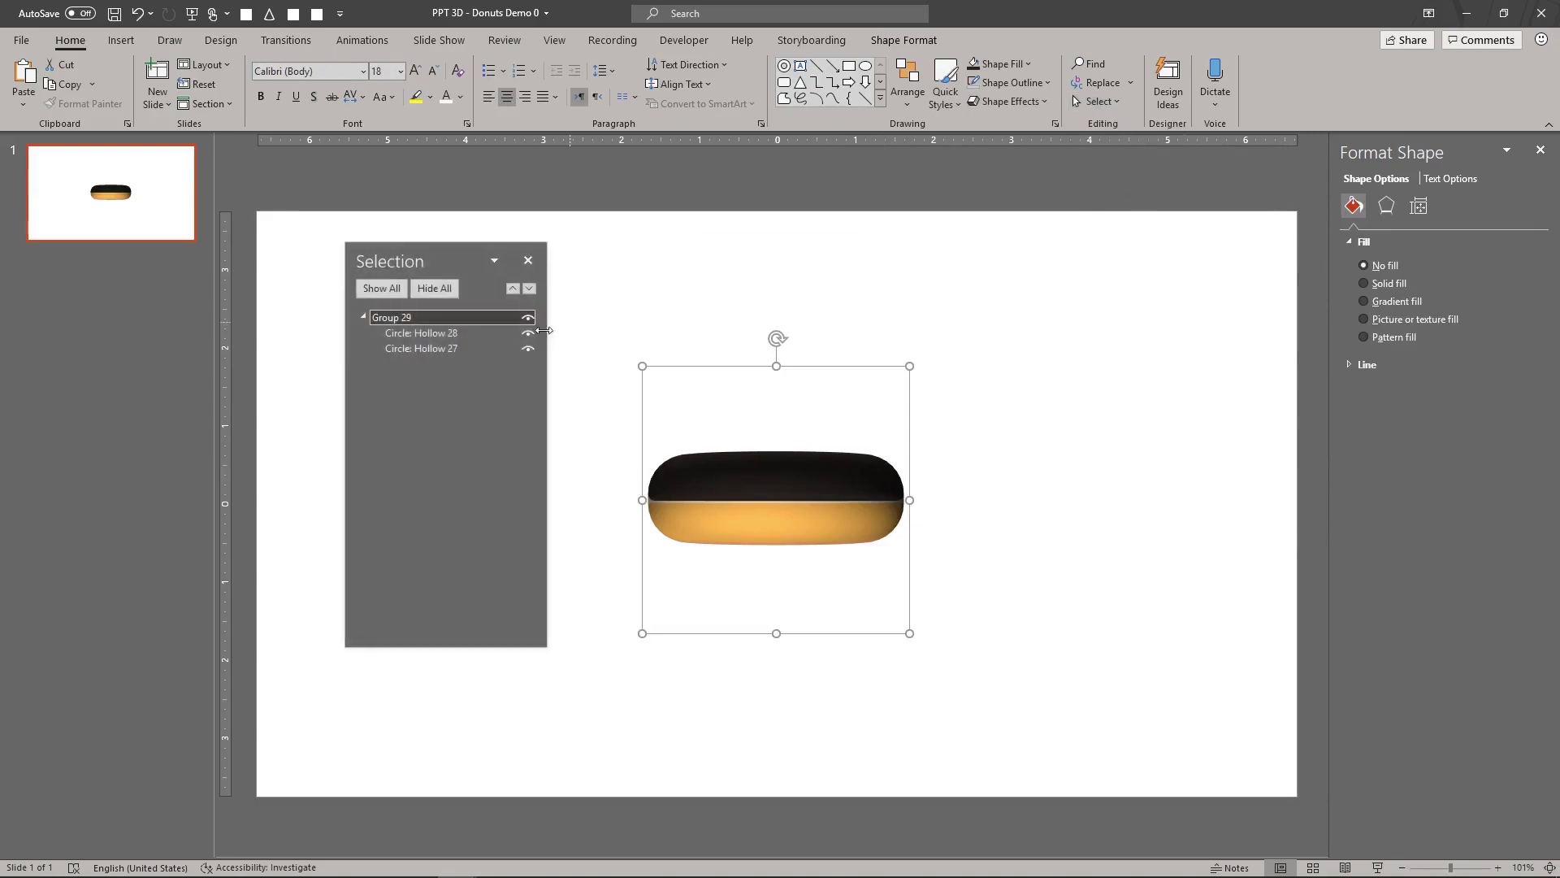
left_click(404, 317)
double_click(403, 318)
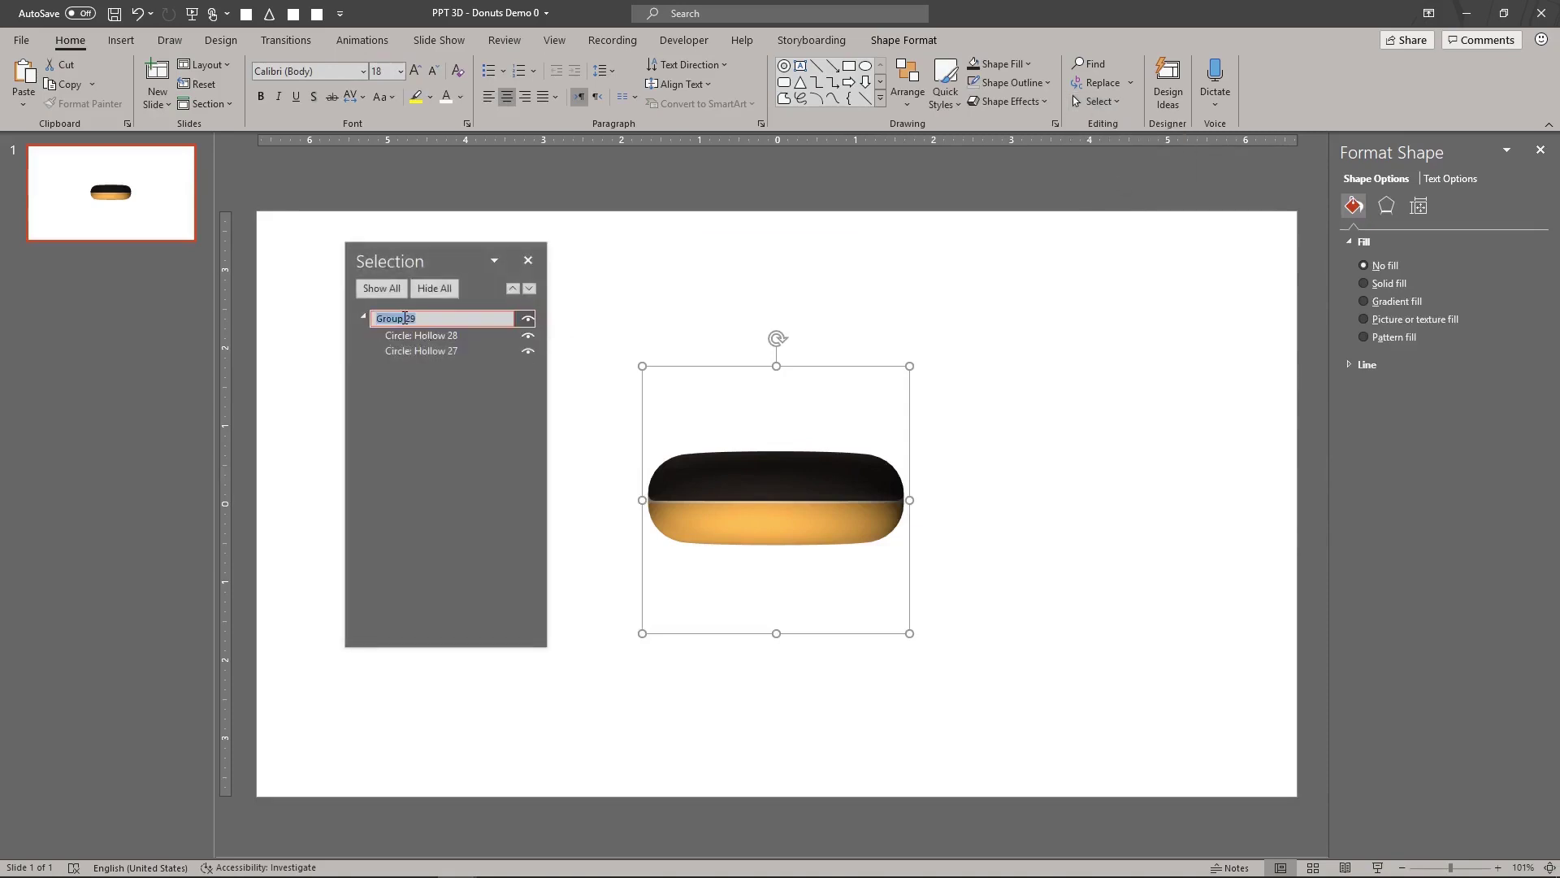
type("Donut")
- Rename the upper circle 'Glaze' and the lower circle 'Dough'
left_click(406, 335)
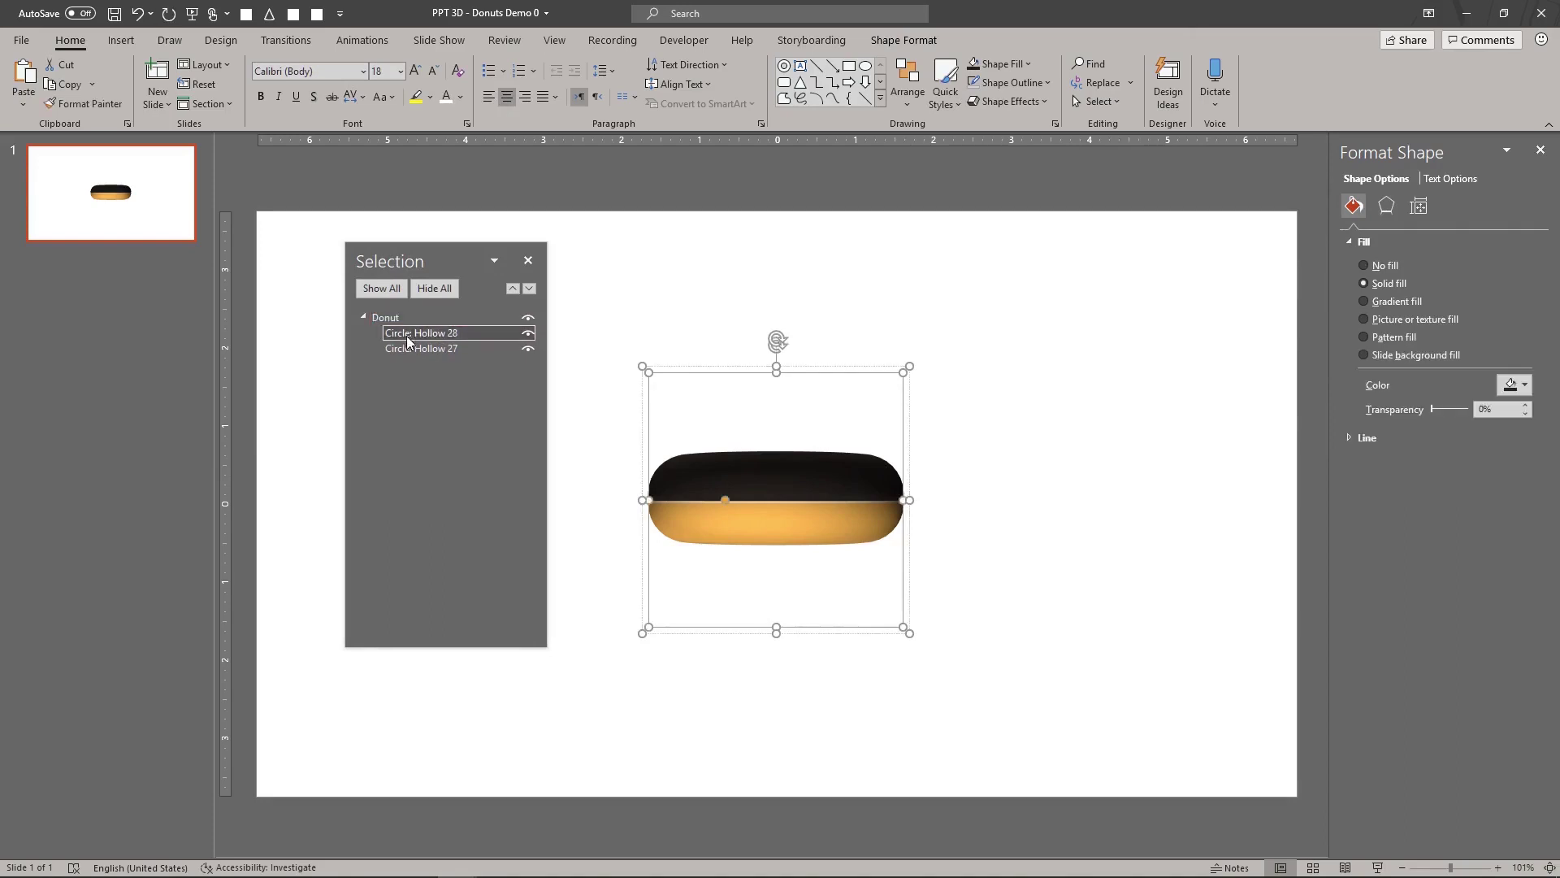
left_click(443, 335)
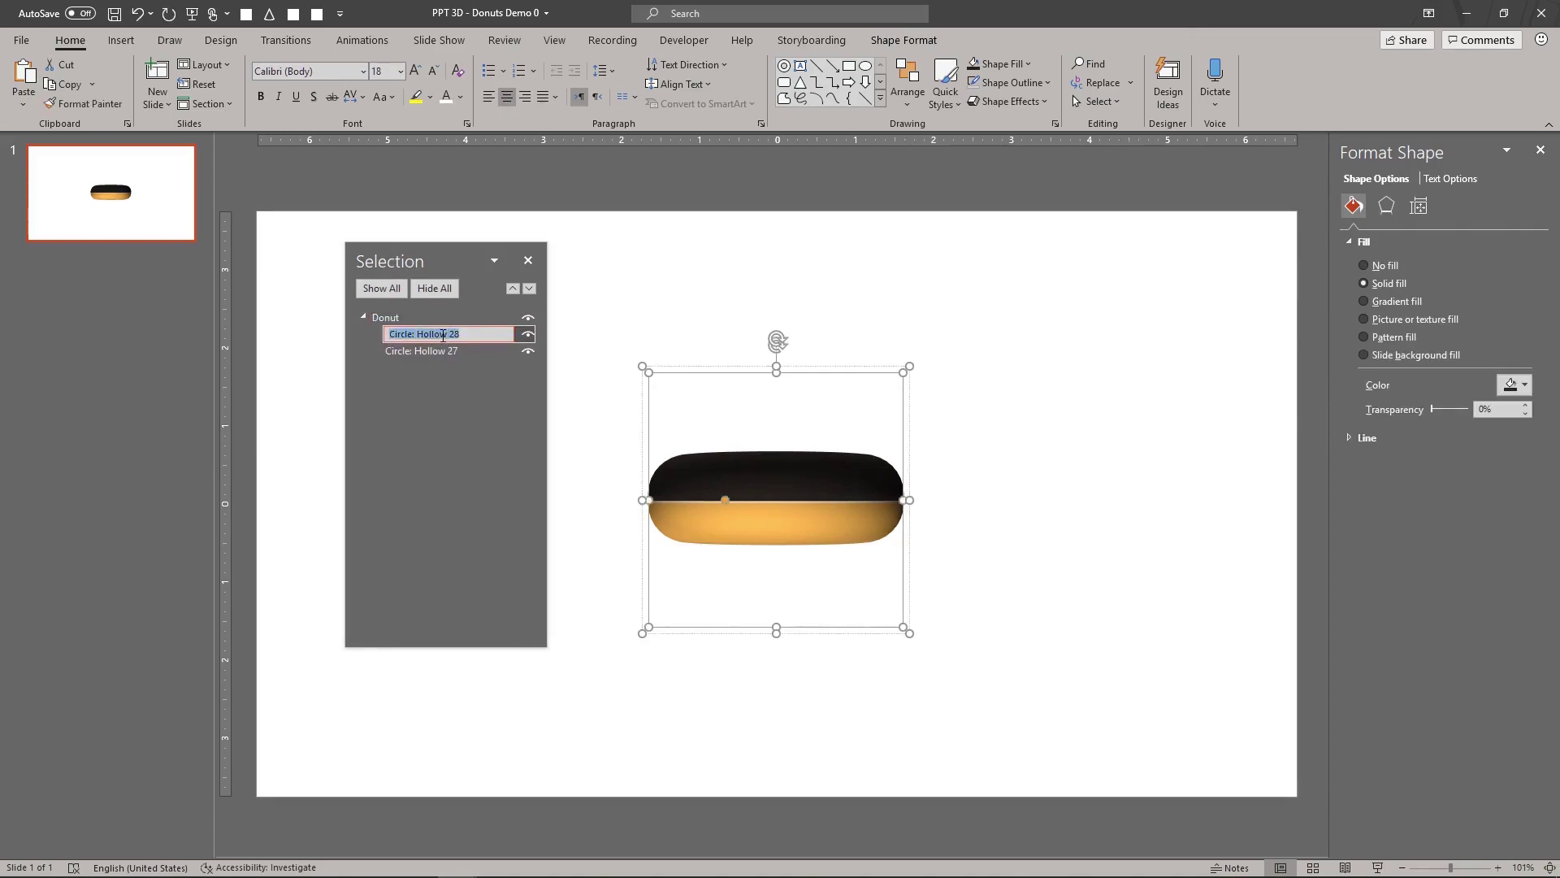
type("Glaze")
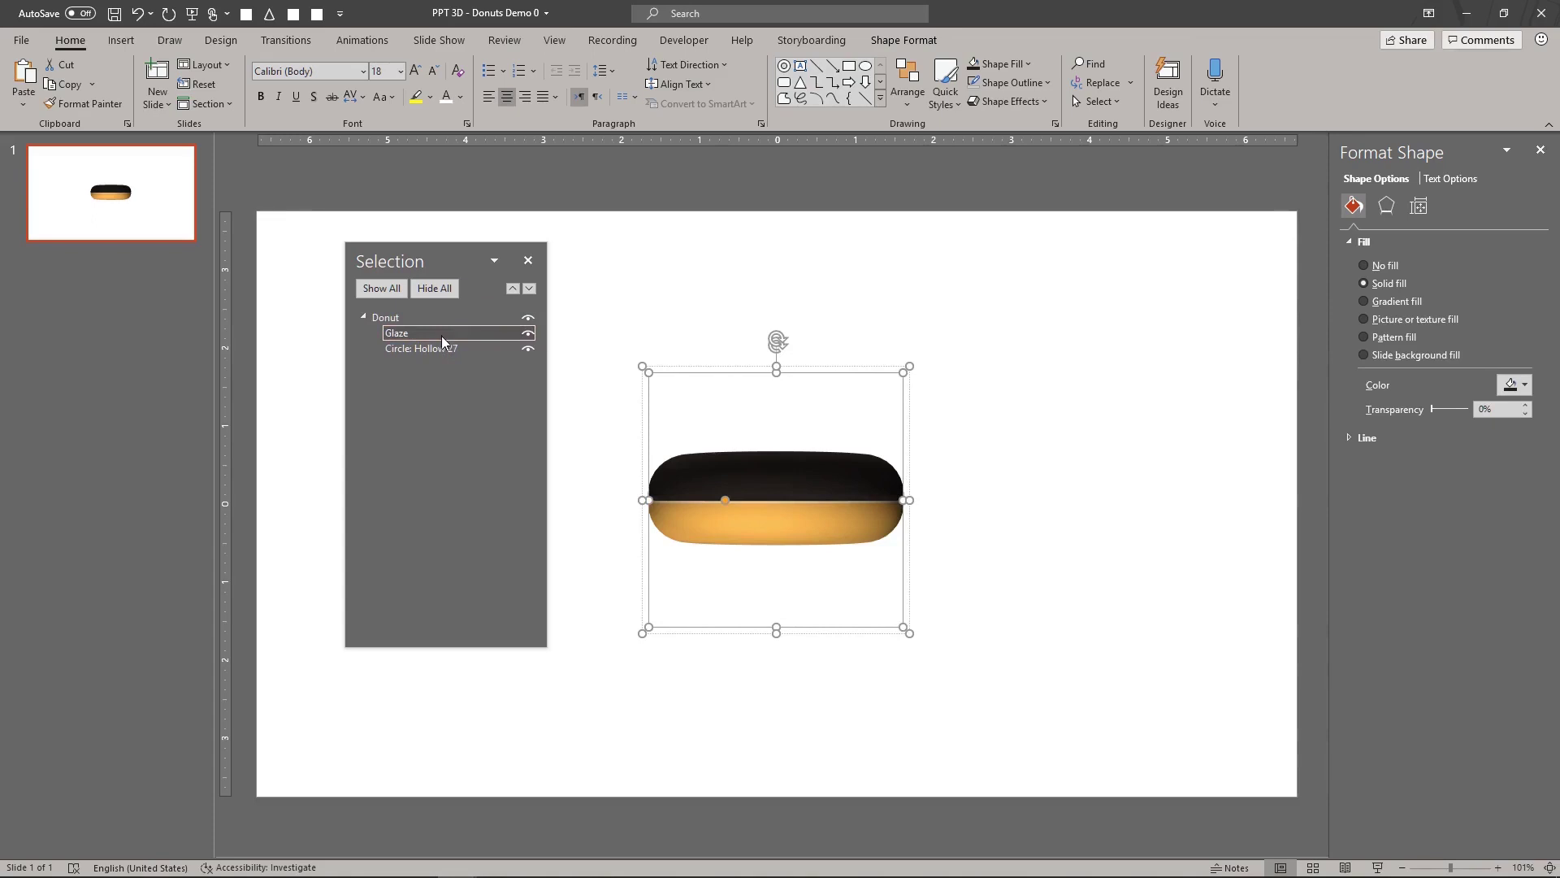
left_click(442, 348, "ctrl")
left_click(529, 336)
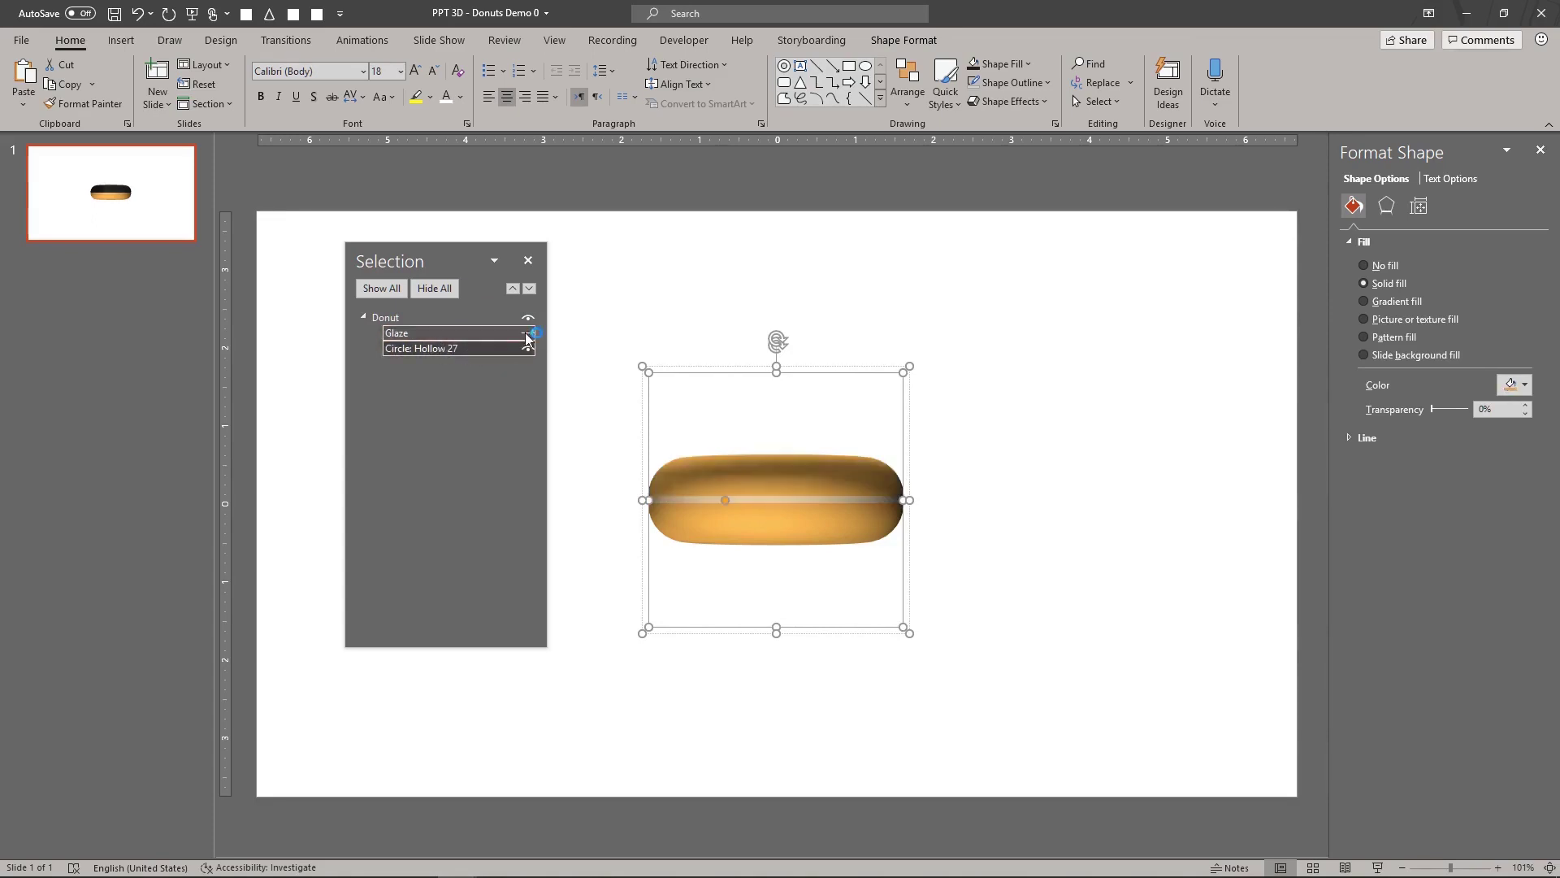
left_click(441, 349)
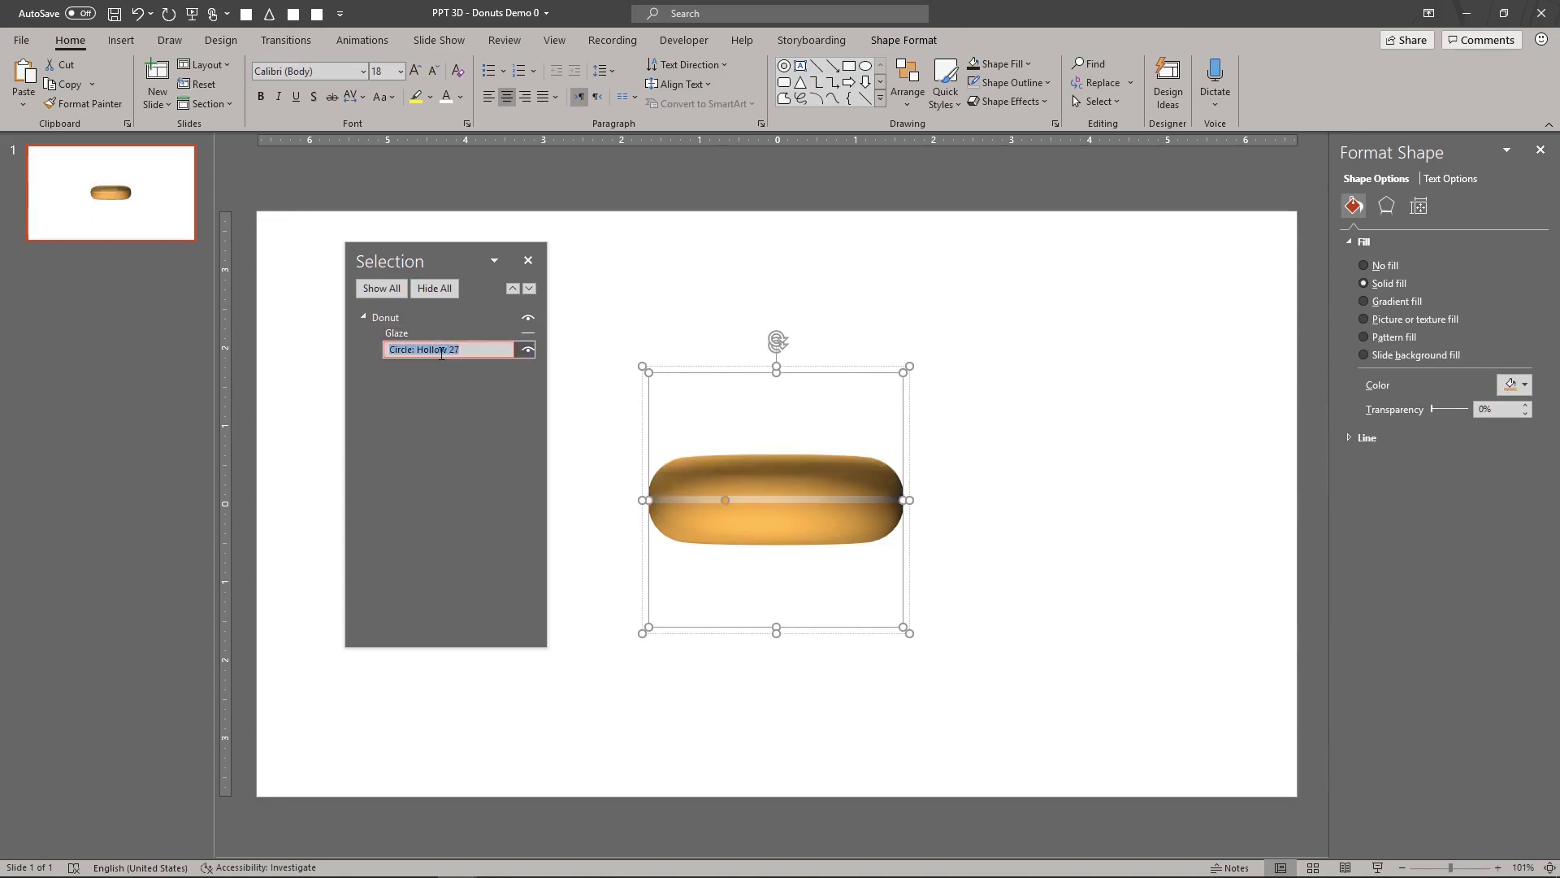
type("Dough")
key("Return")
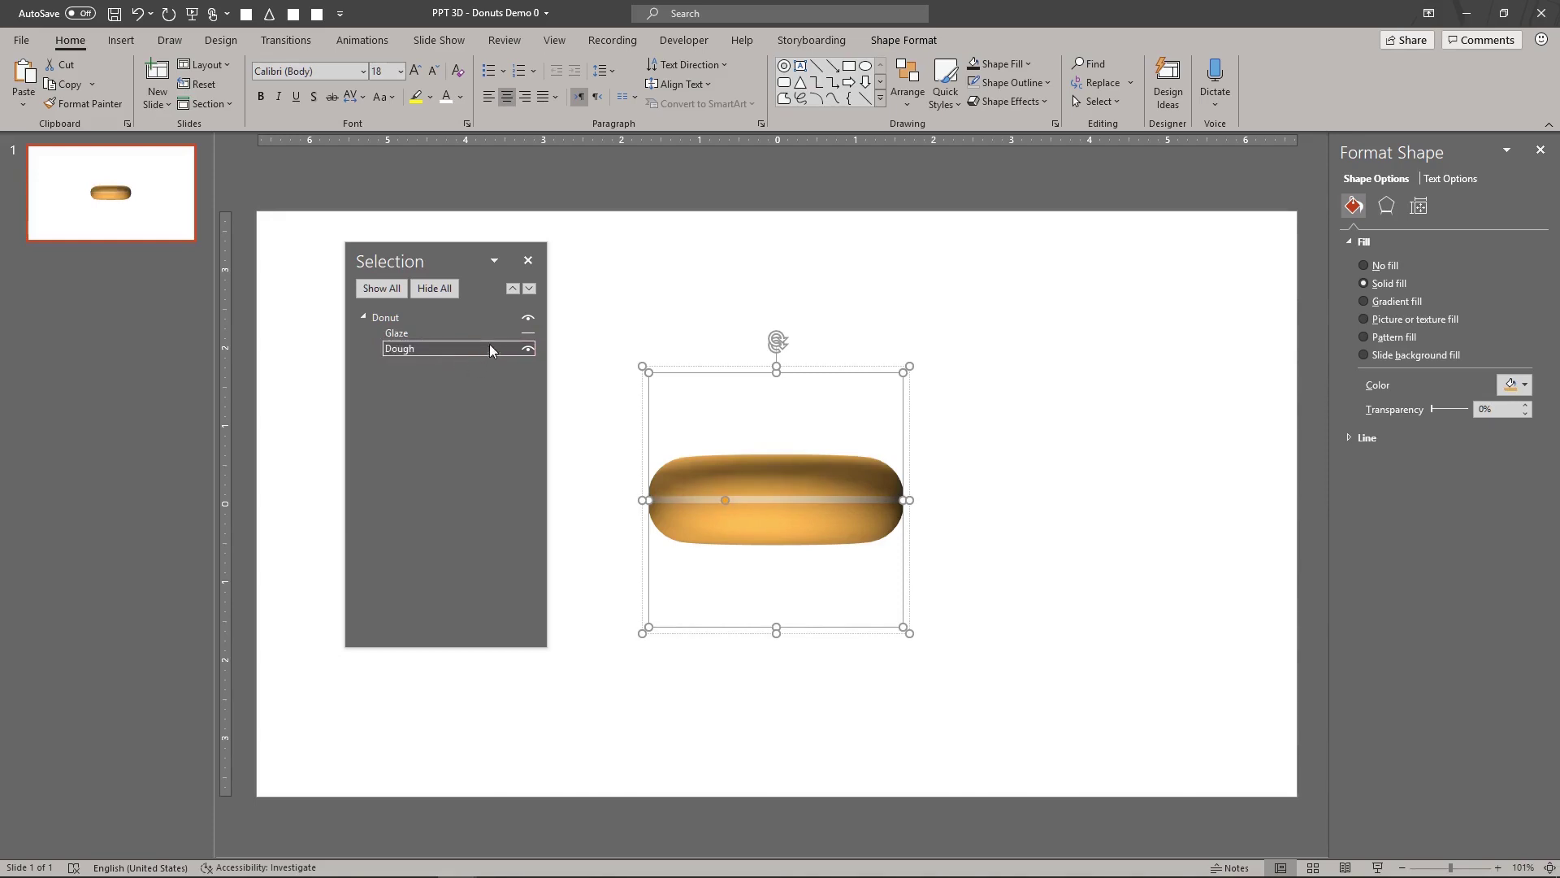
left_click(528, 332)
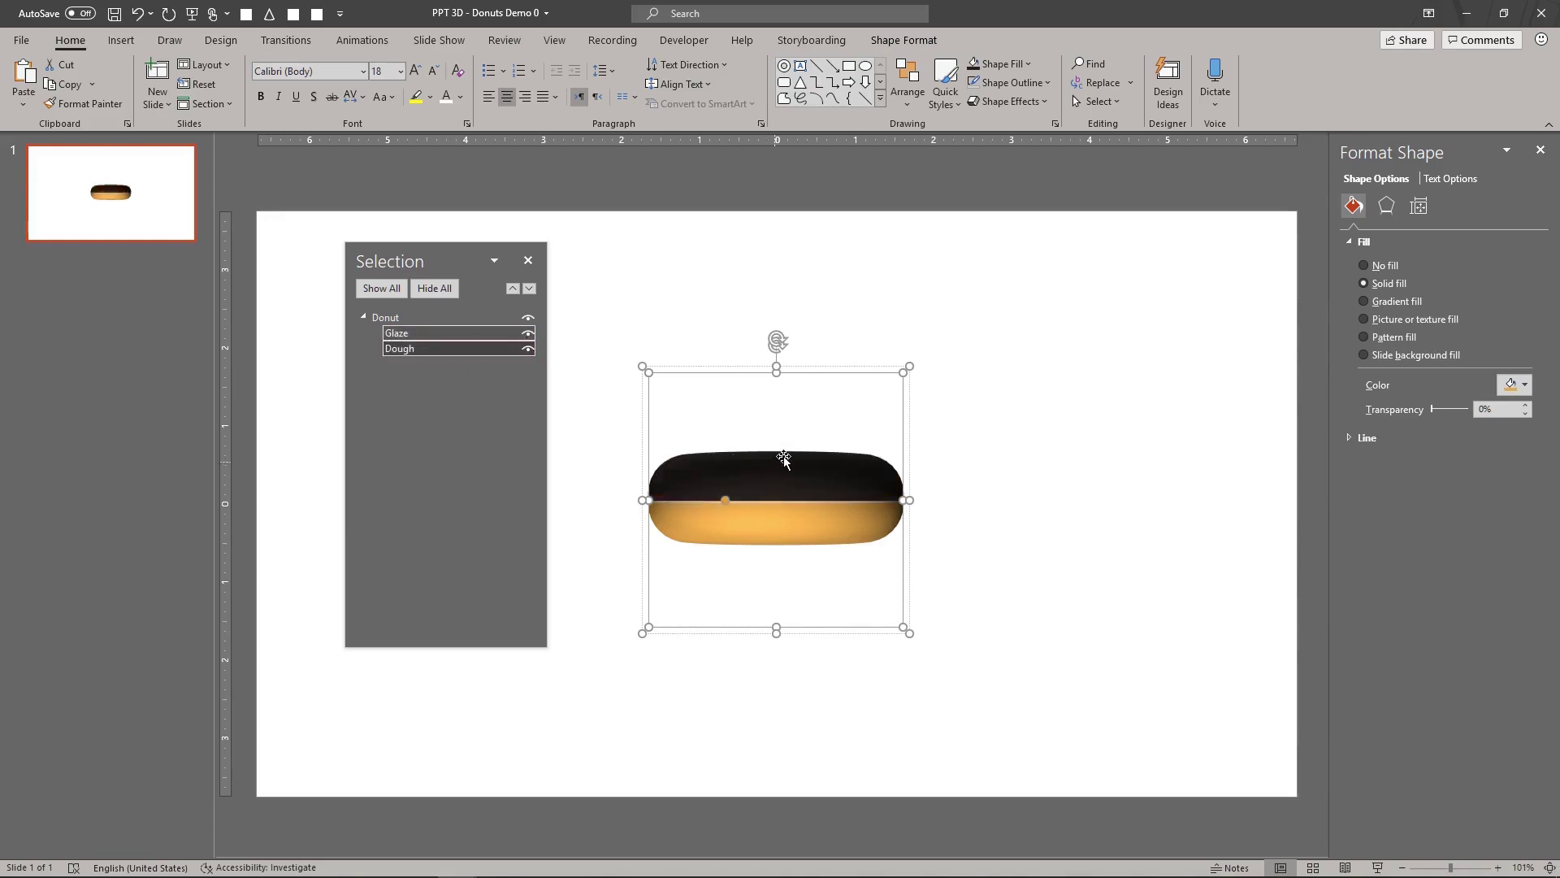
- Apply the front-facing Perspective 3-D rotation preset to the Donut group, viewing it from above
left_click(948, 438)
left_click(710, 456)
left_click(1386, 205)
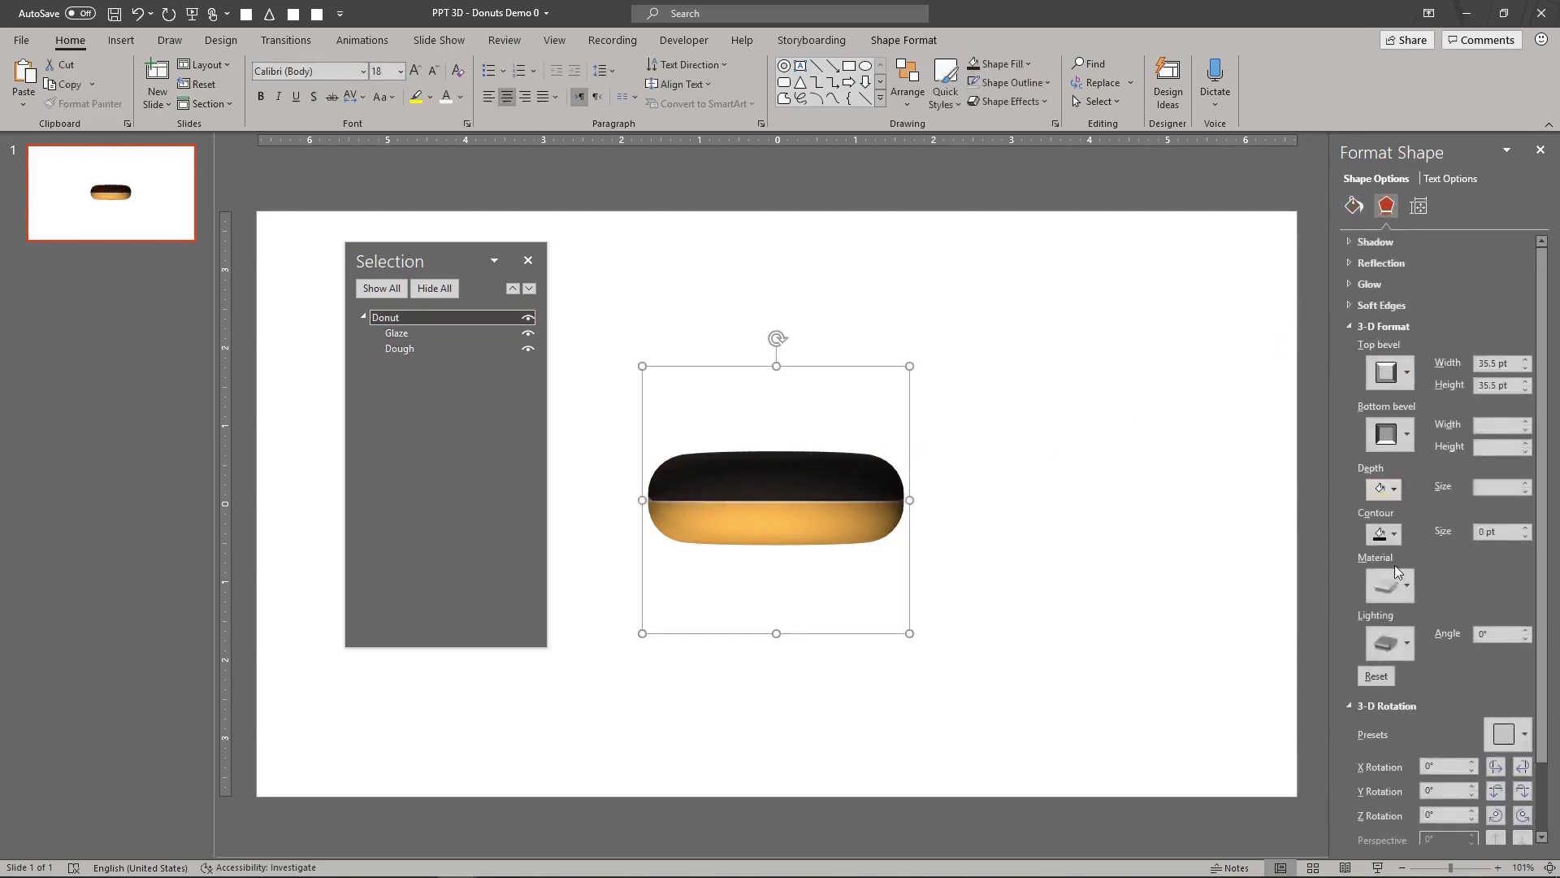
scroll(1548, 778, "down", 2)
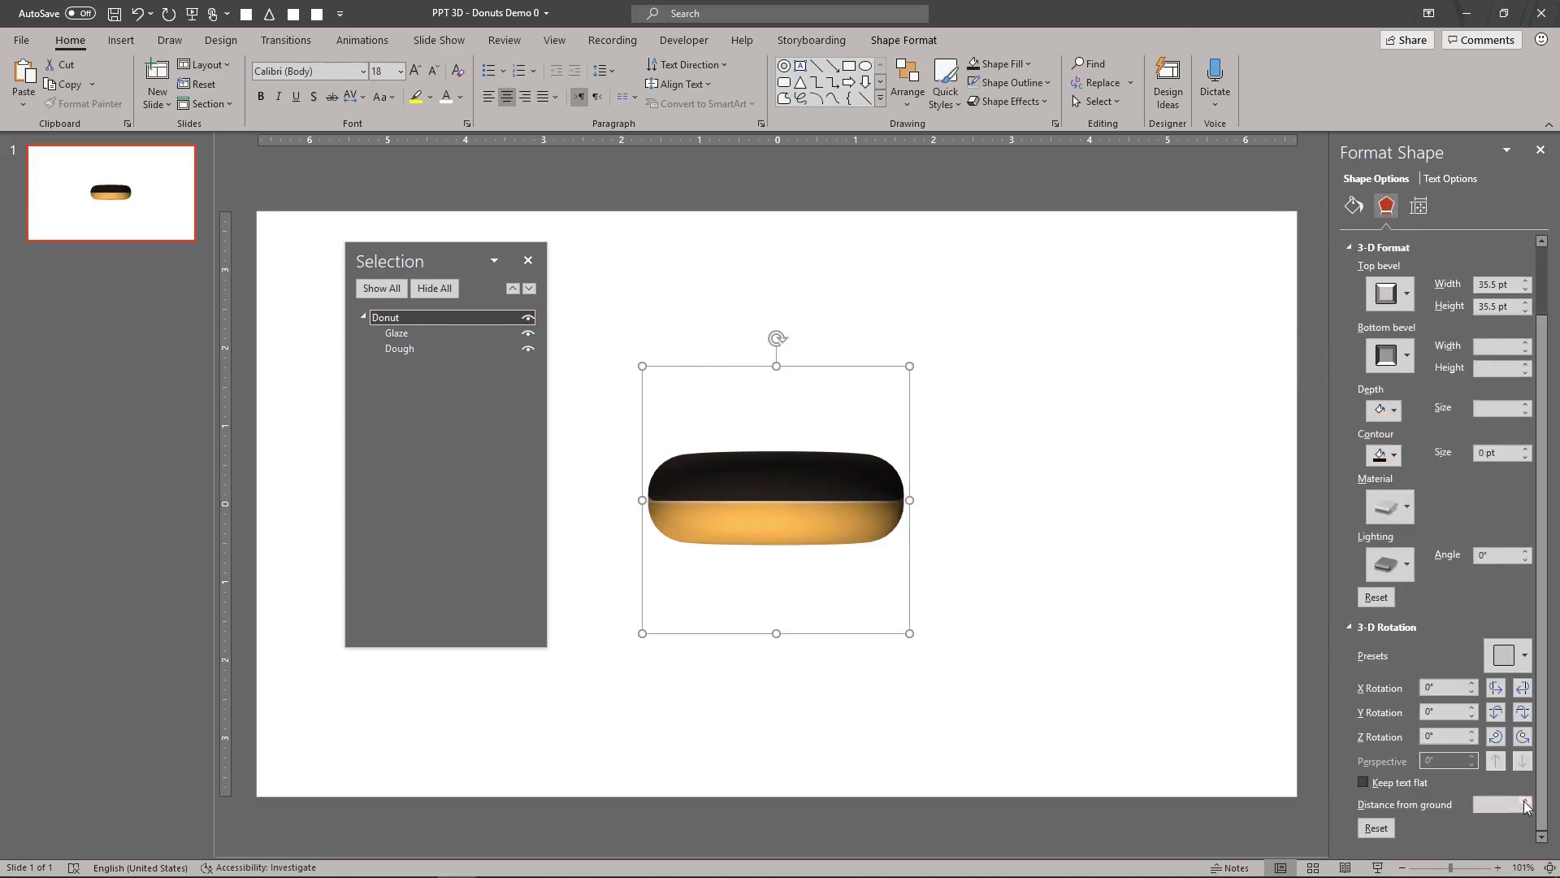
left_click(1522, 712)
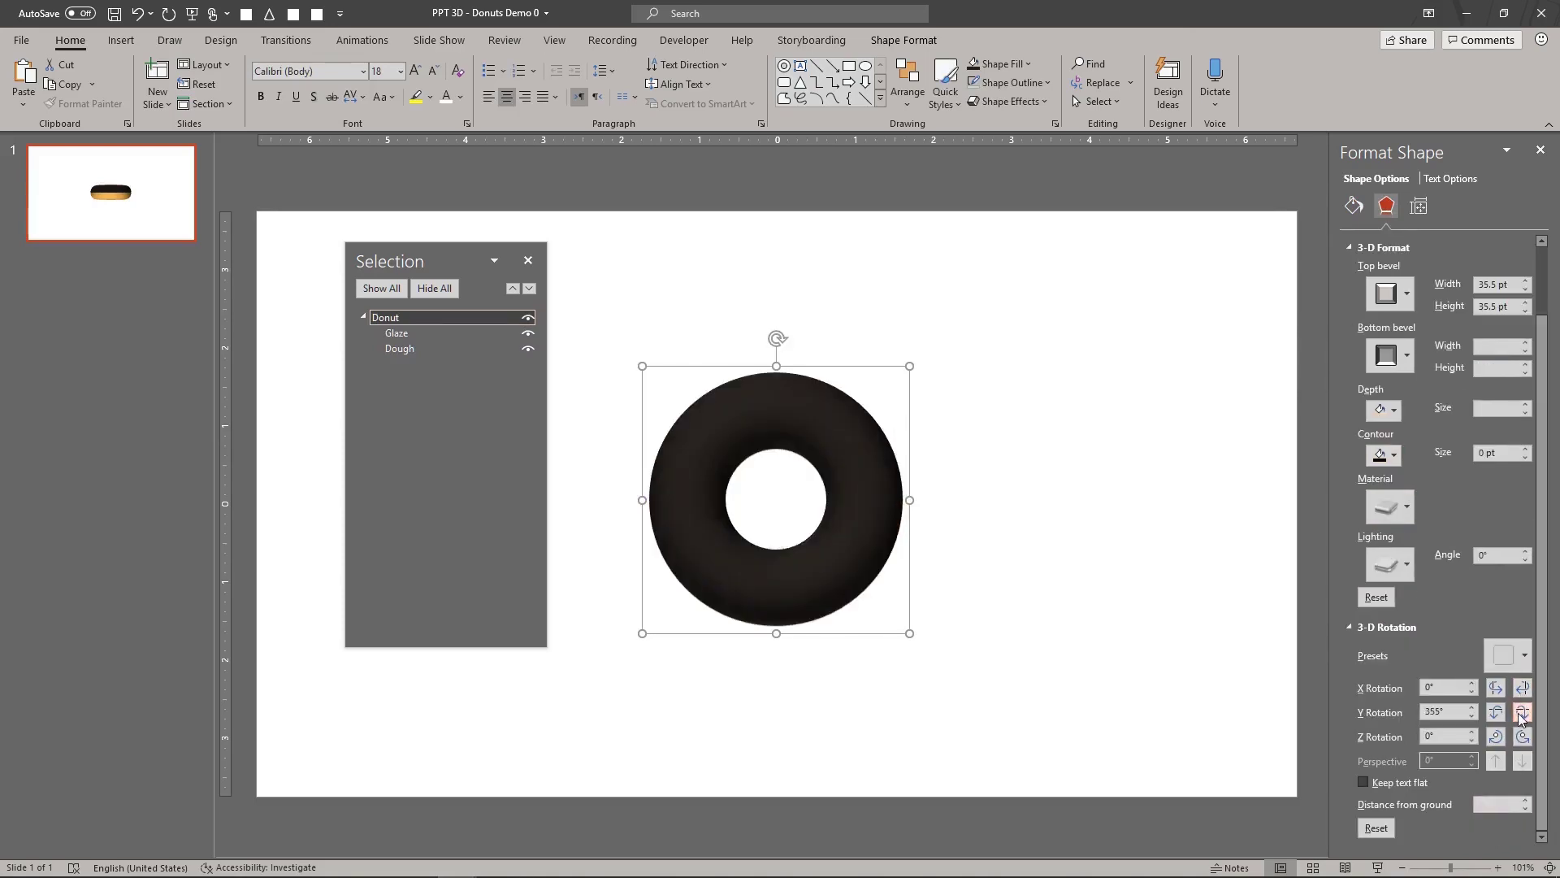
left_click(1524, 655)
left_click(1396, 441)
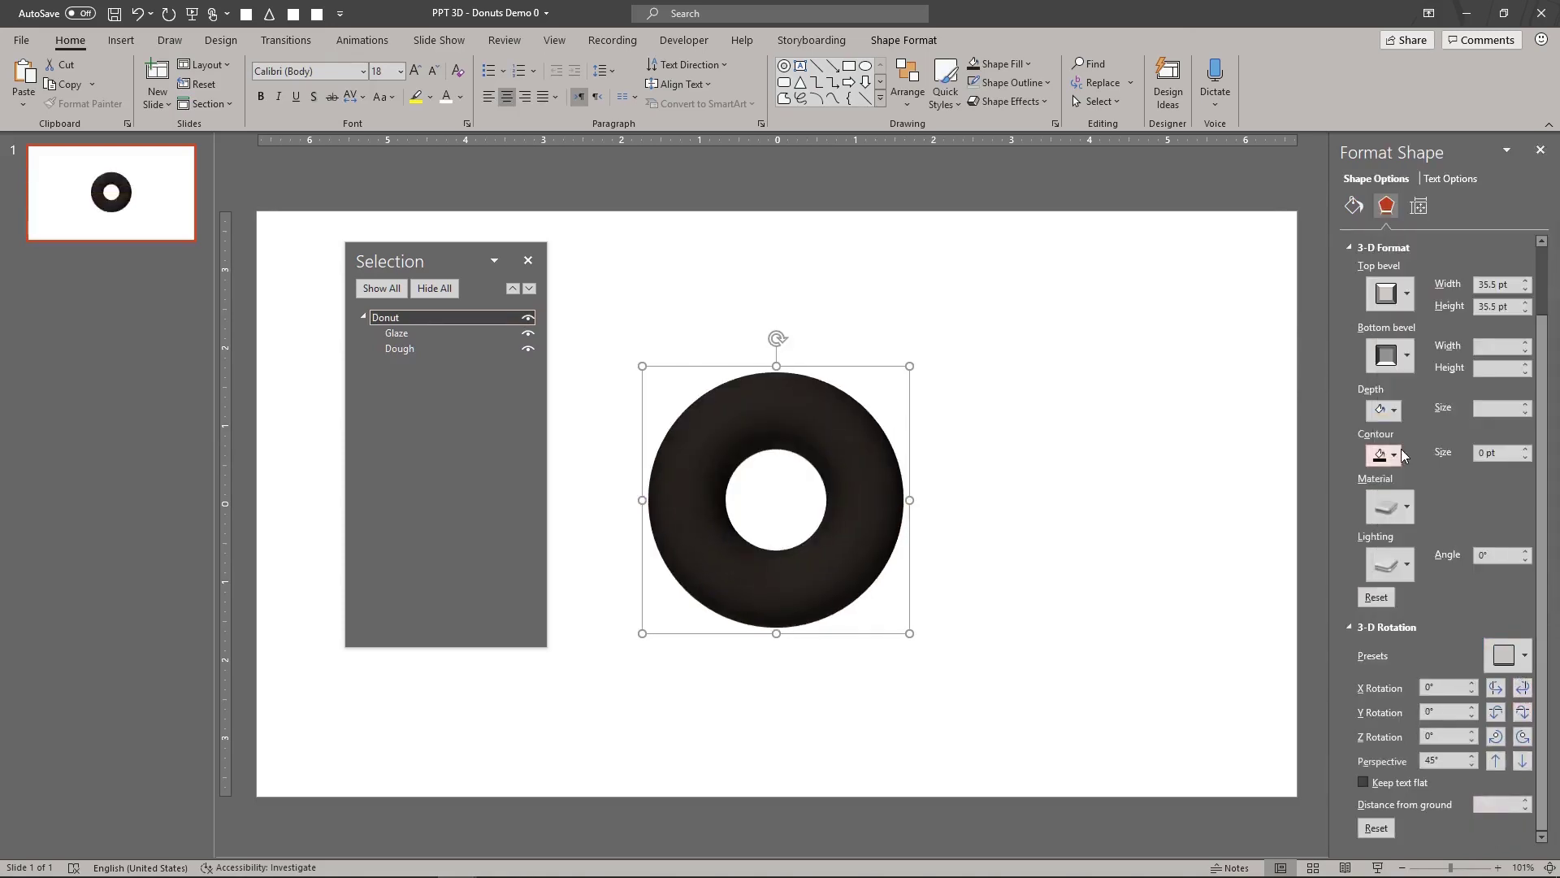
left_click(1523, 712)
left_click(1522, 713)
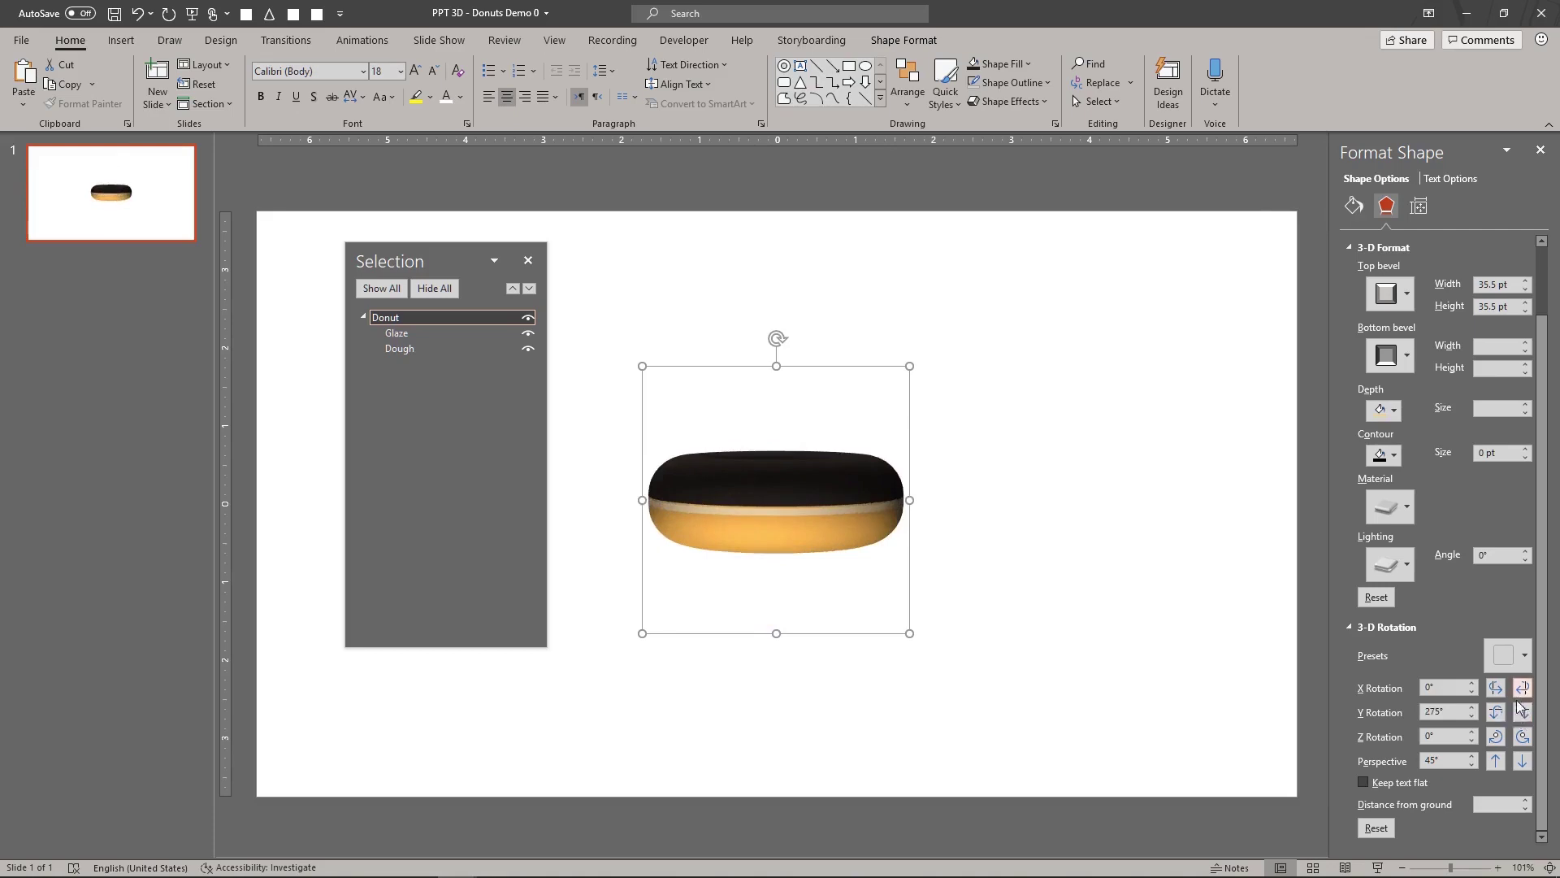
left_click(1508, 655)
left_click(1399, 436)
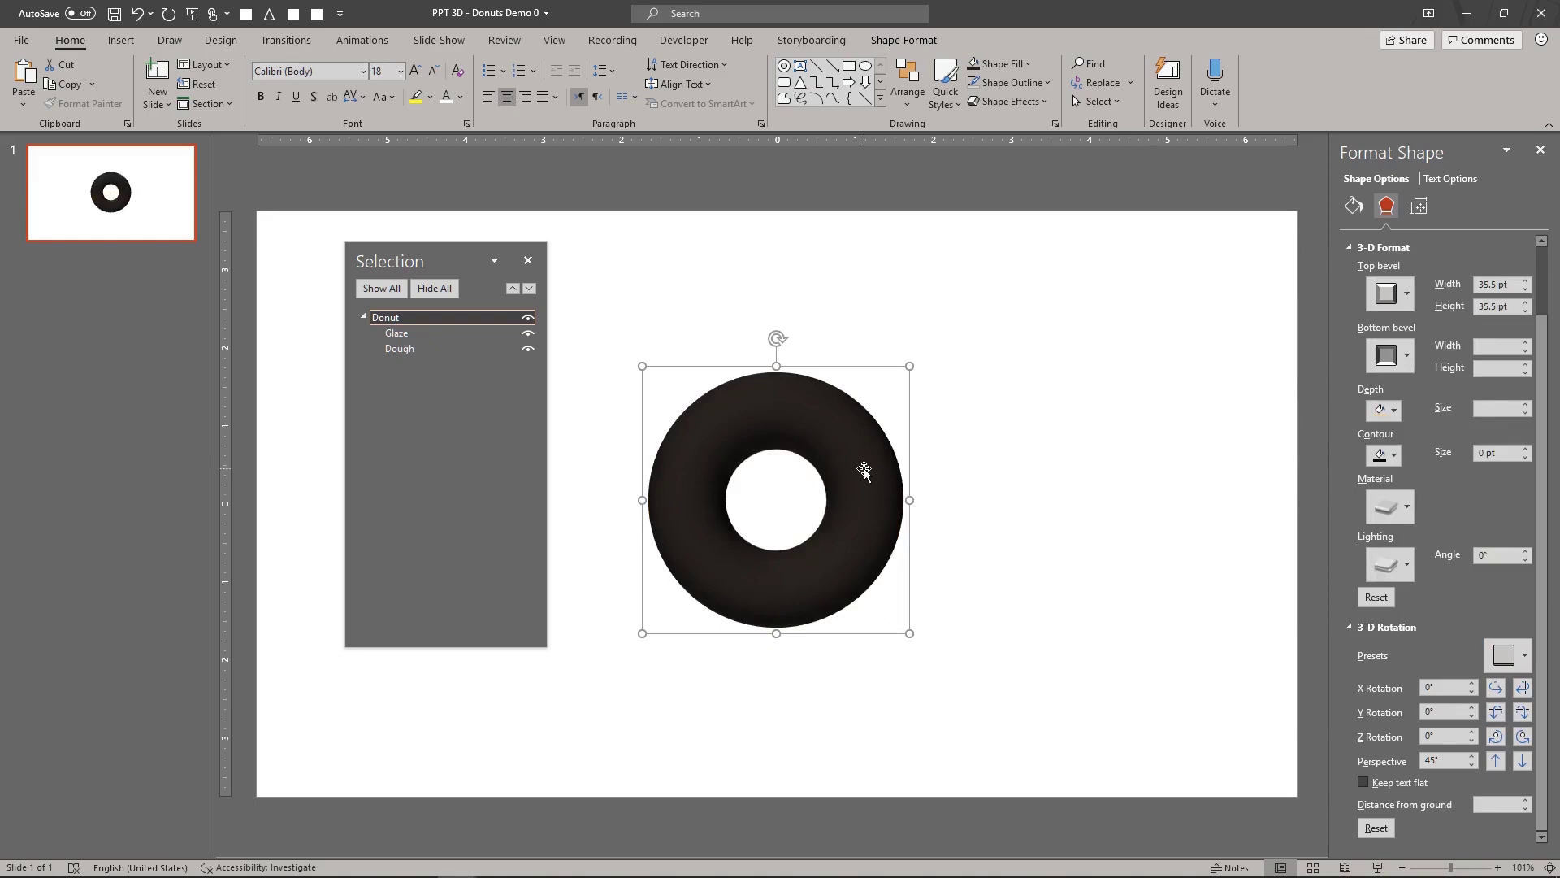
- Centre the top row of three donuts and duplicate it into a second row below
left_click_drag(865, 481, 593, 361)
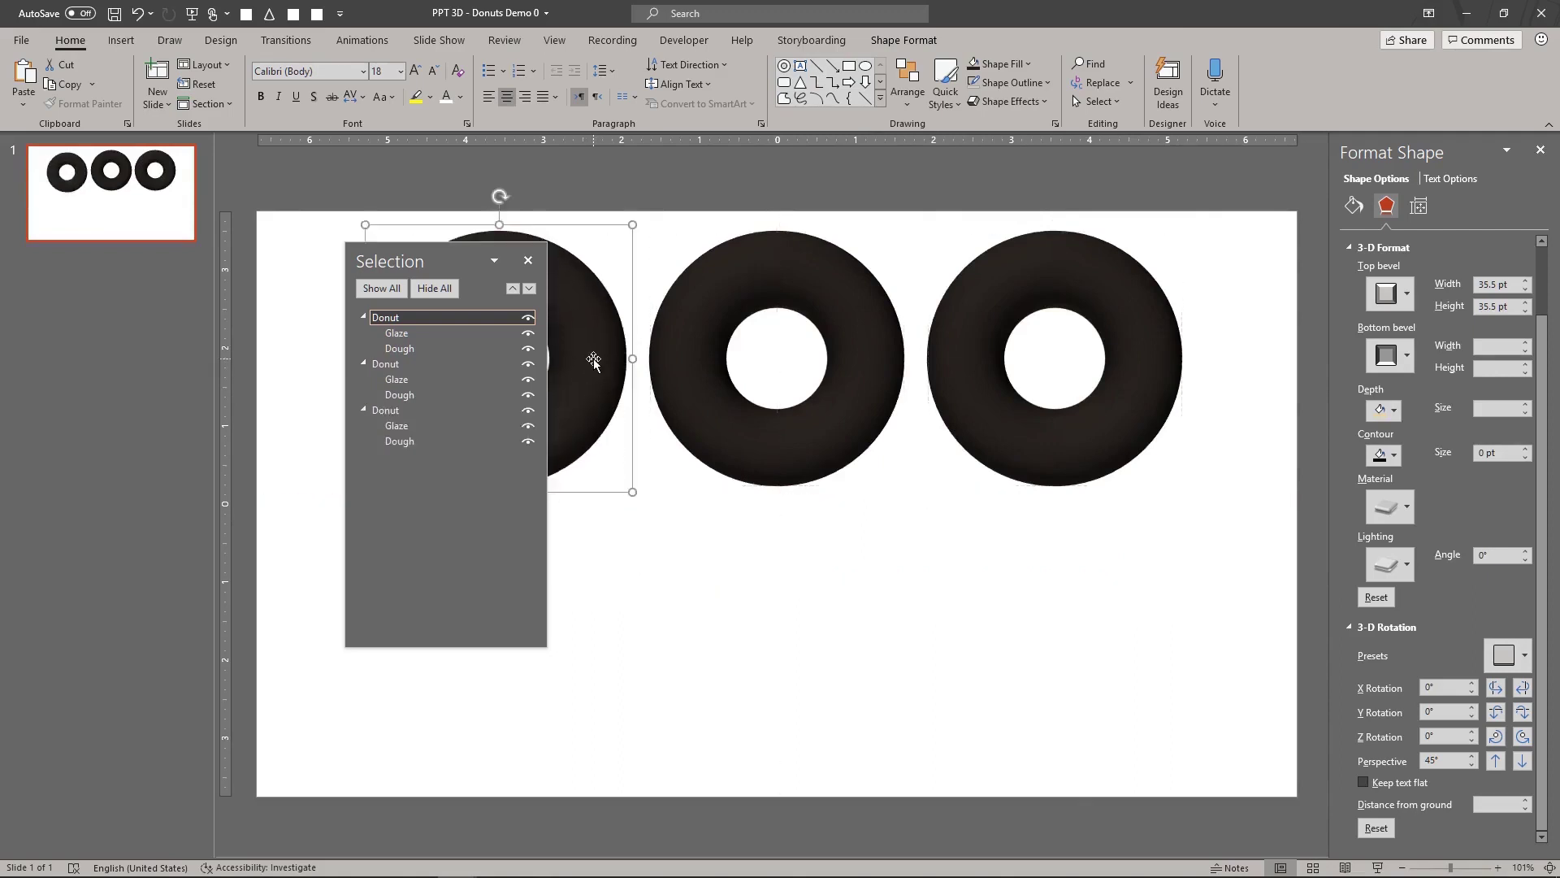
left_click(766, 307, "shift")
left_click(1016, 312, "shift")
key("ctrl+d")
left_click_drag(1016, 310, 1002, 569)
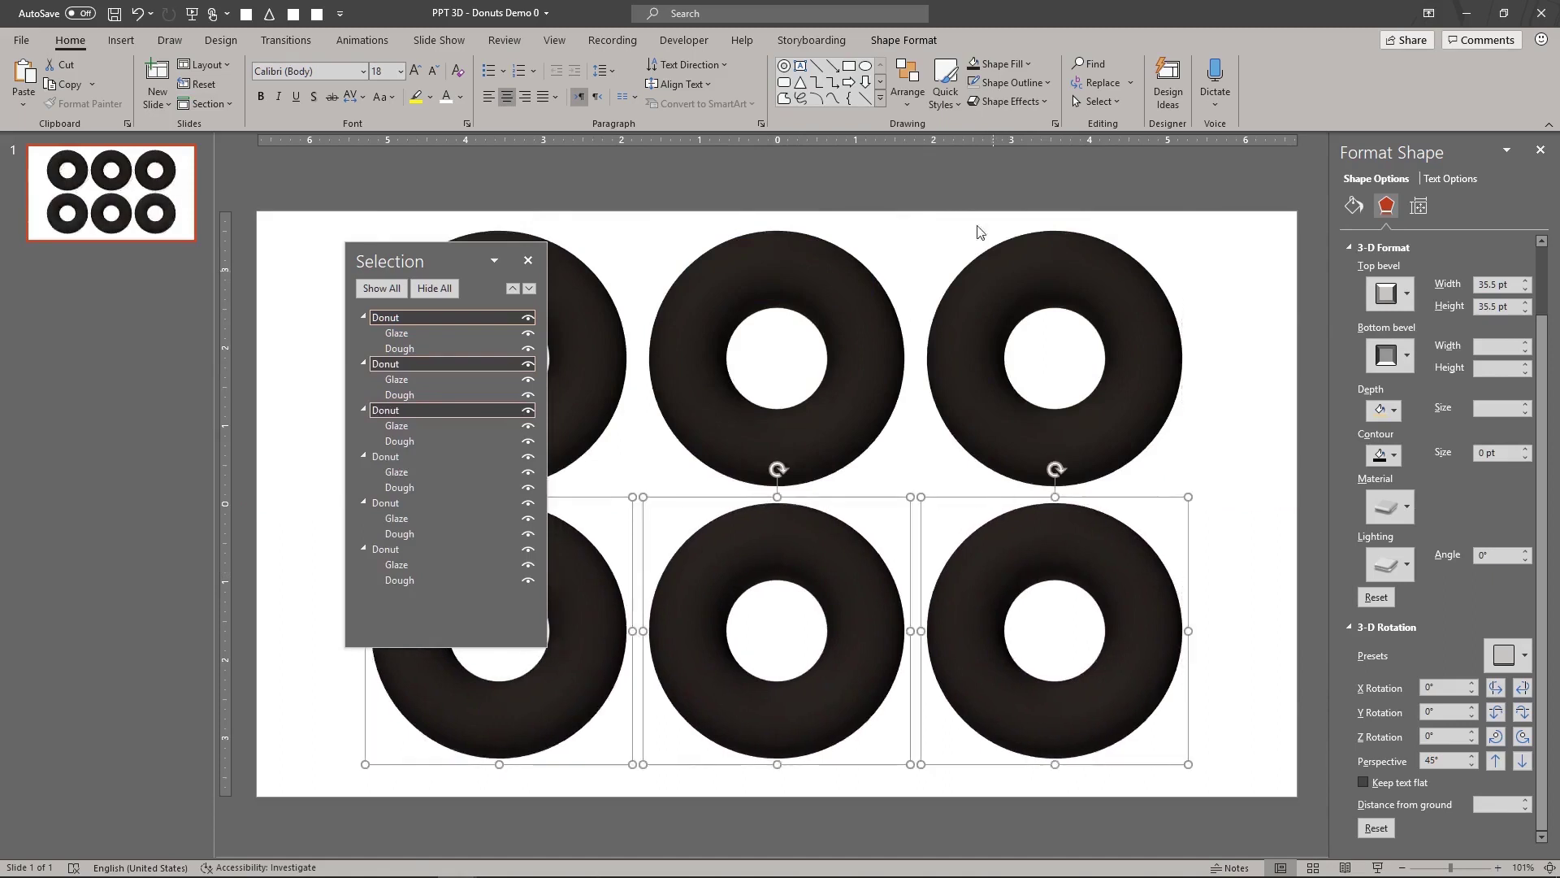
left_click(849, 66)
- Draw a rounded rectangle covering the six donuts and fill it with the Oak texture
left_click_drag(1253, 222, 318, 784)
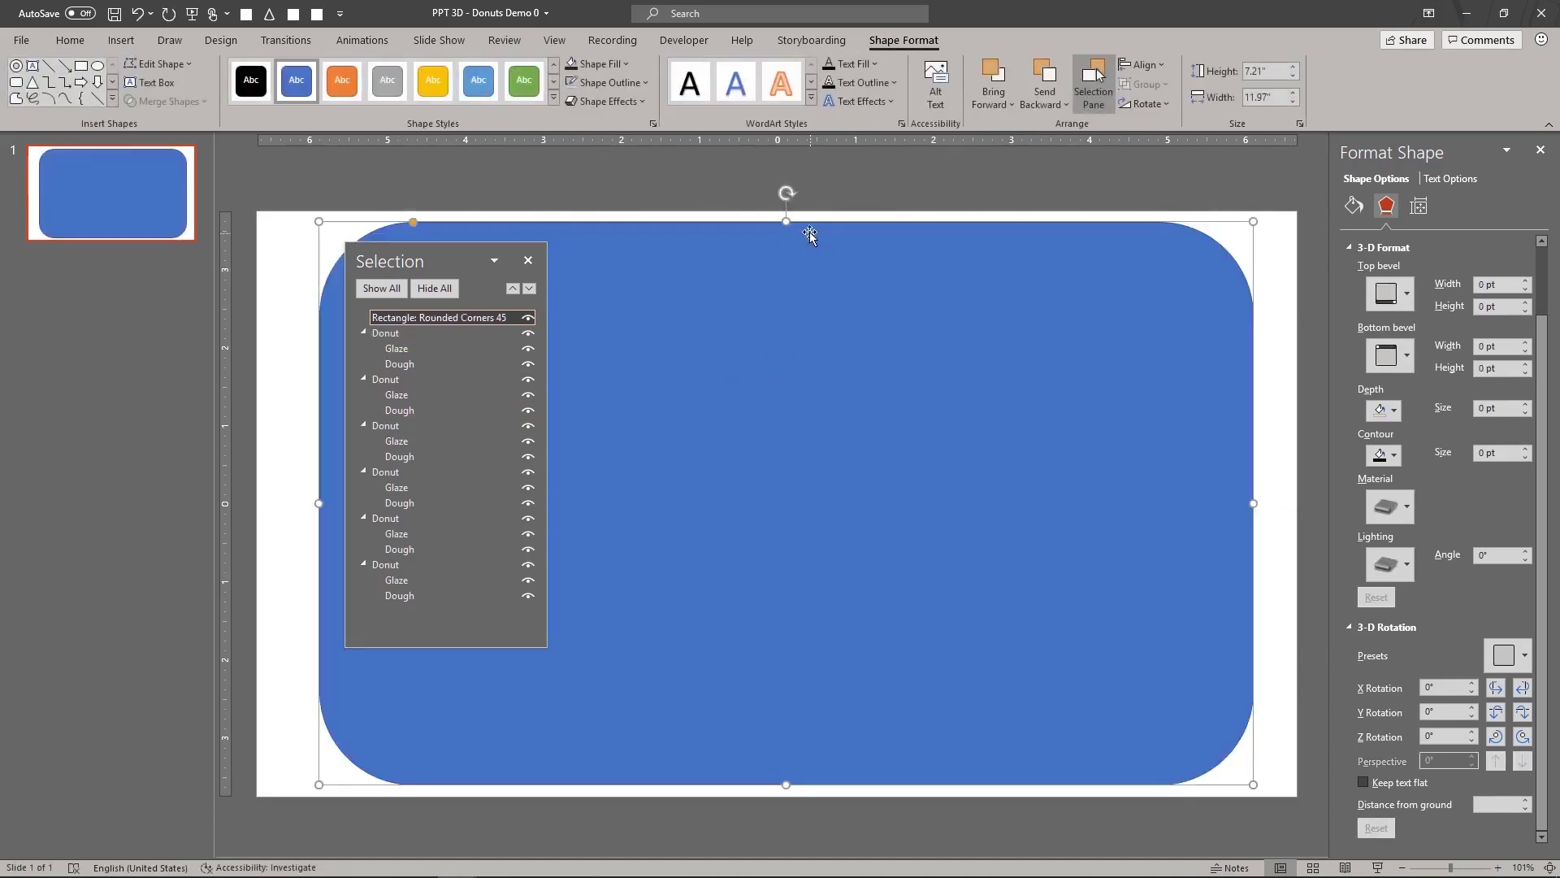
left_click_drag(801, 226, 794, 215)
left_click(599, 63)
mouse_move(685, 413)
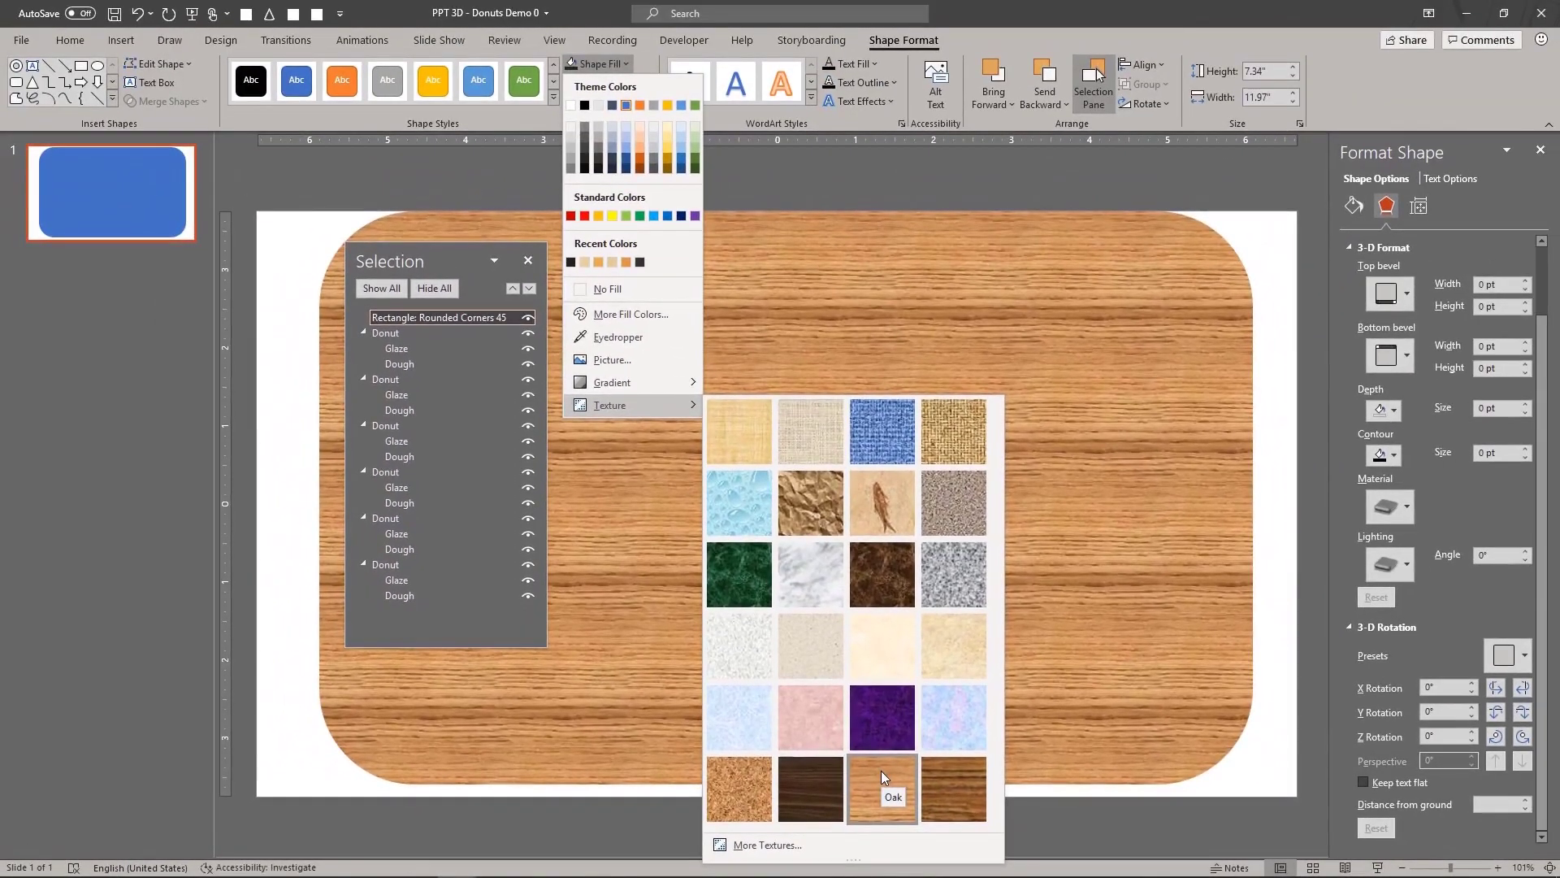
left_click(880, 770)
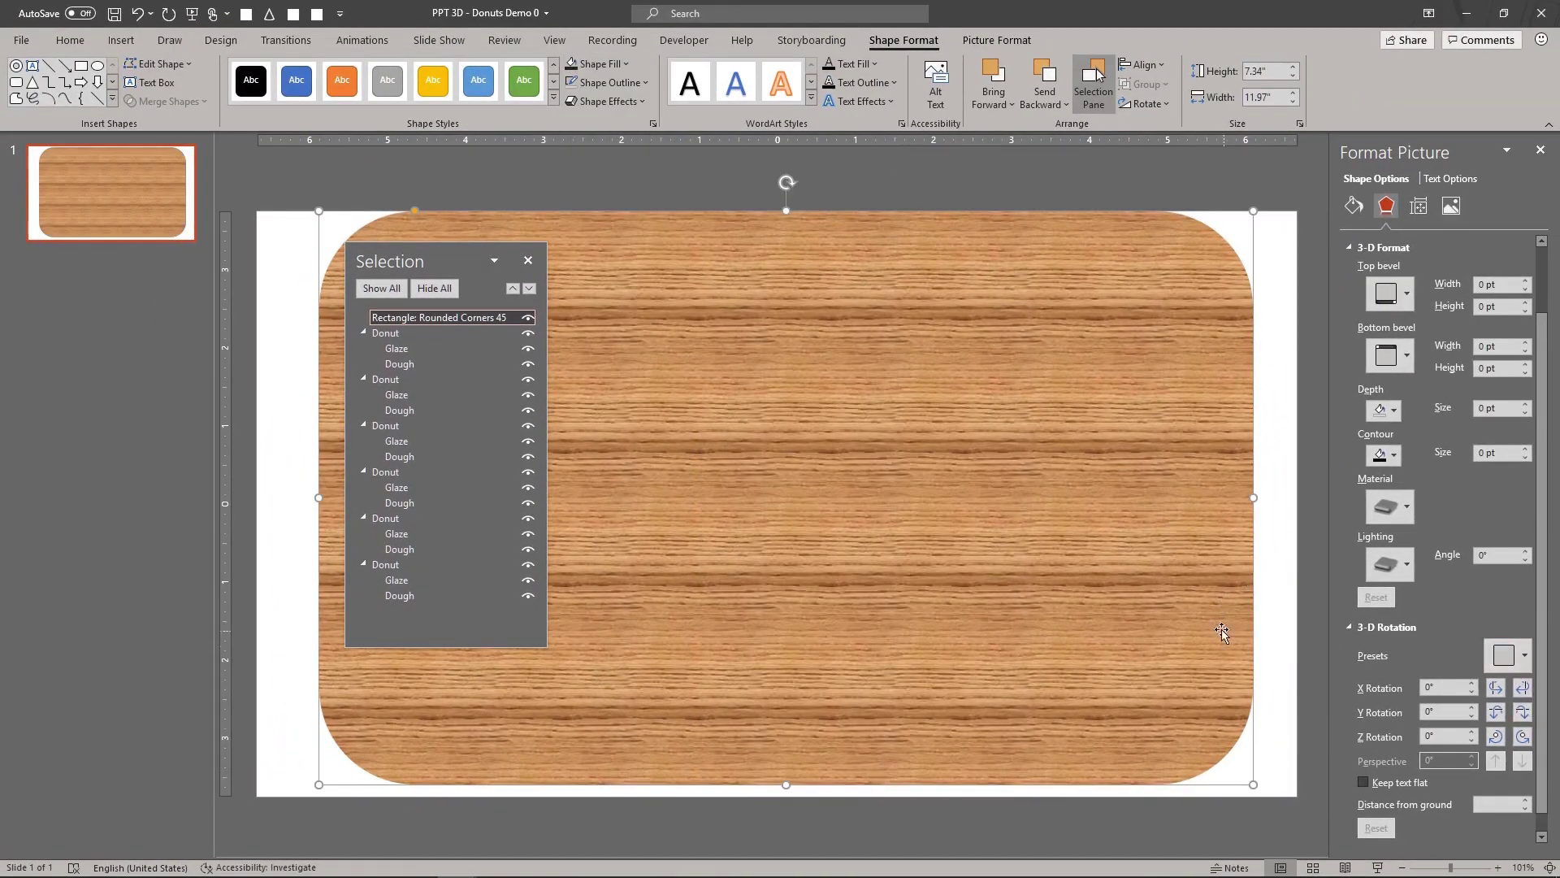
- Send the oak rectangle behind the donuts, name it Tray, and select the last Dough shape
left_click(1045, 77)
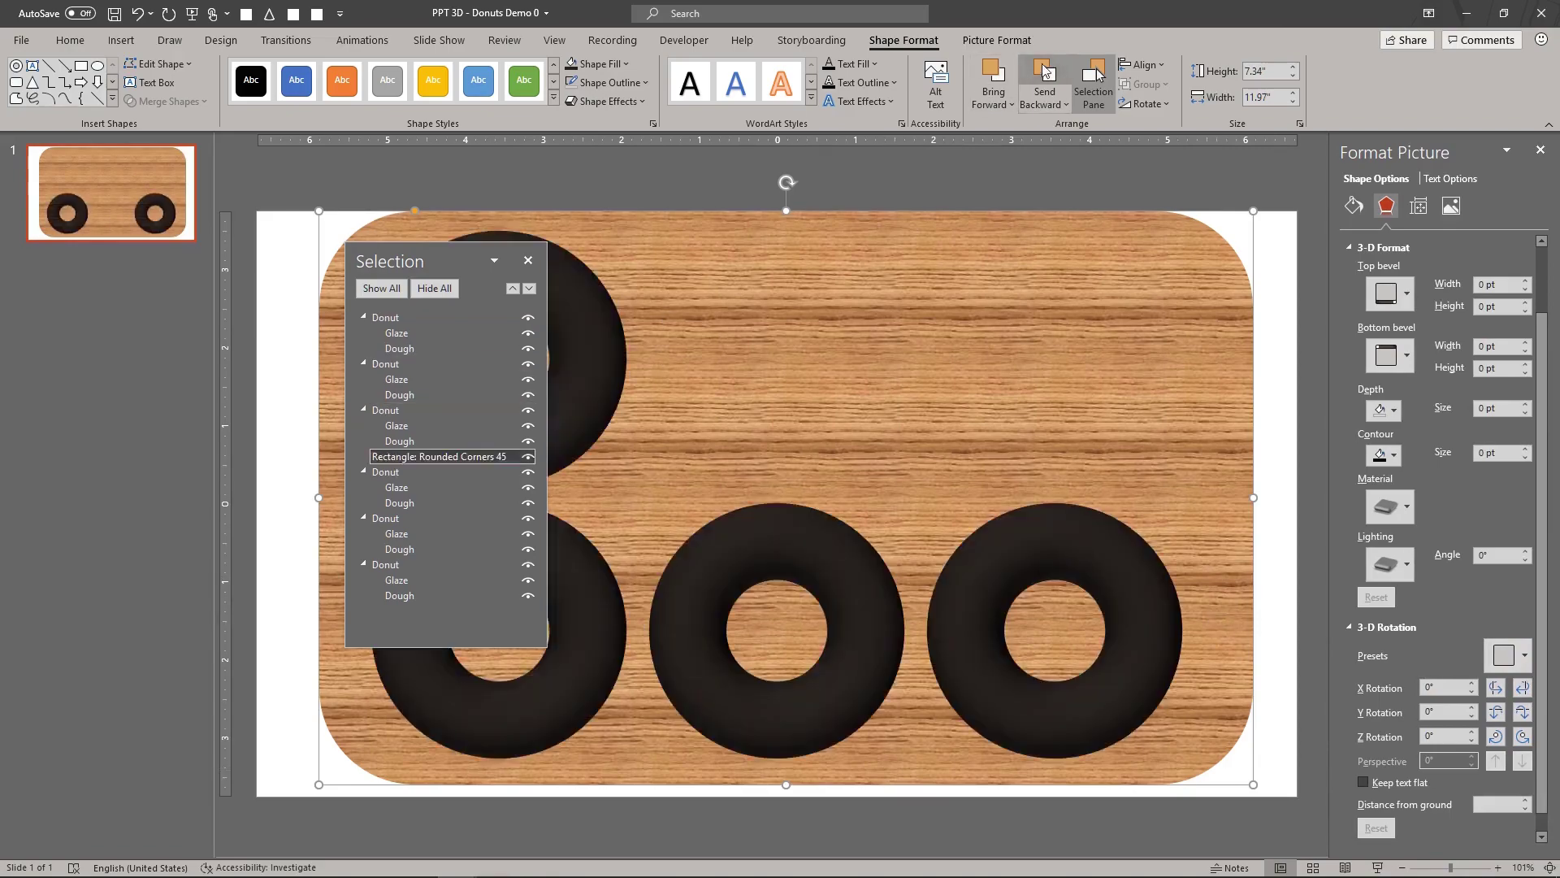
double_click(468, 598)
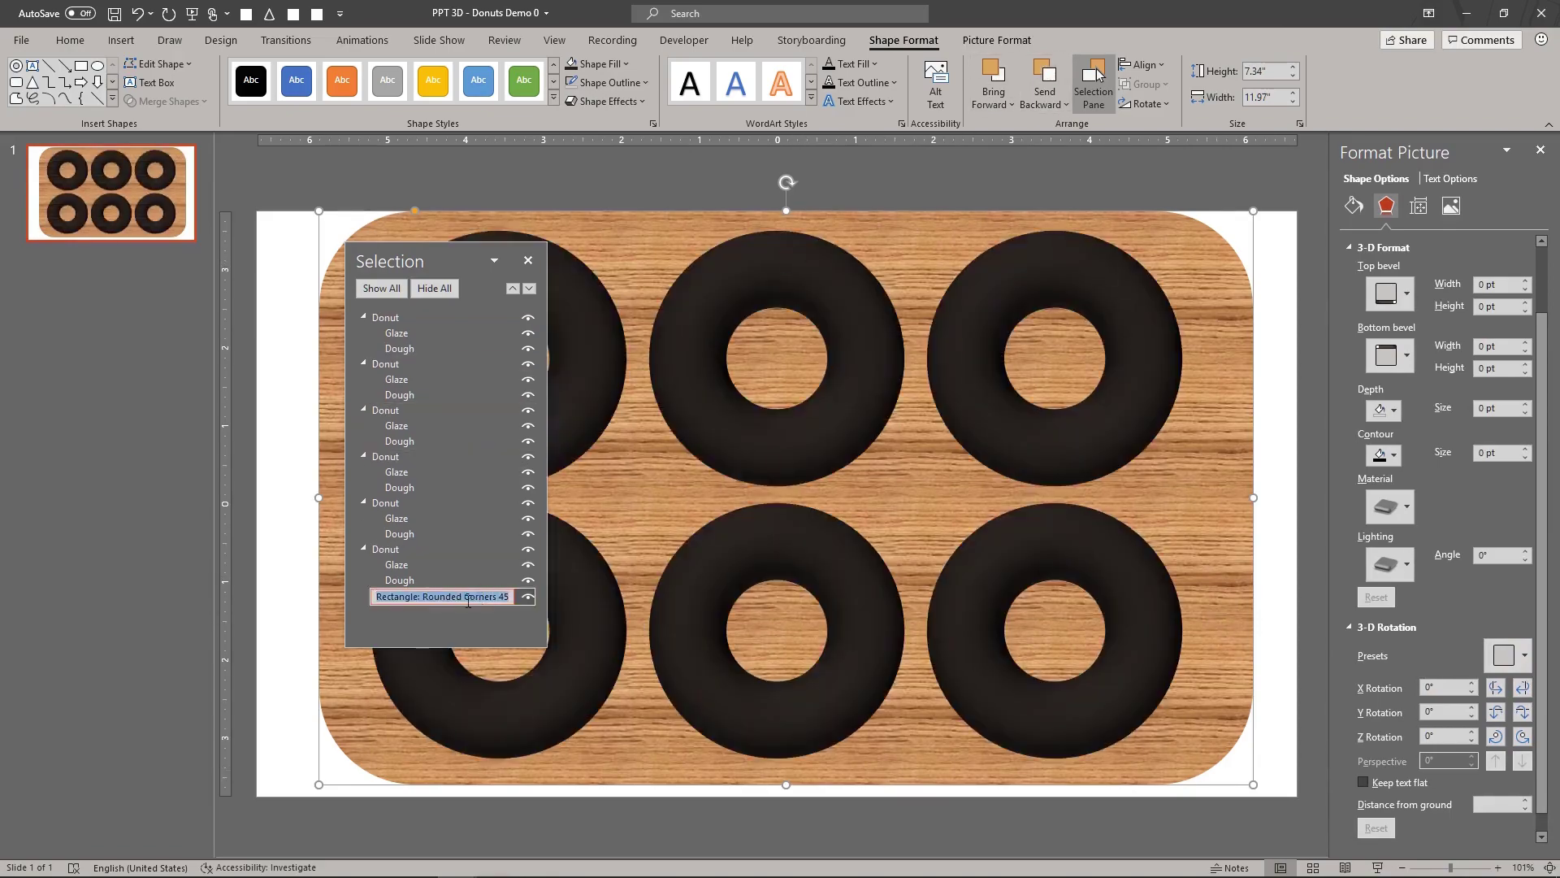
type("Tray")
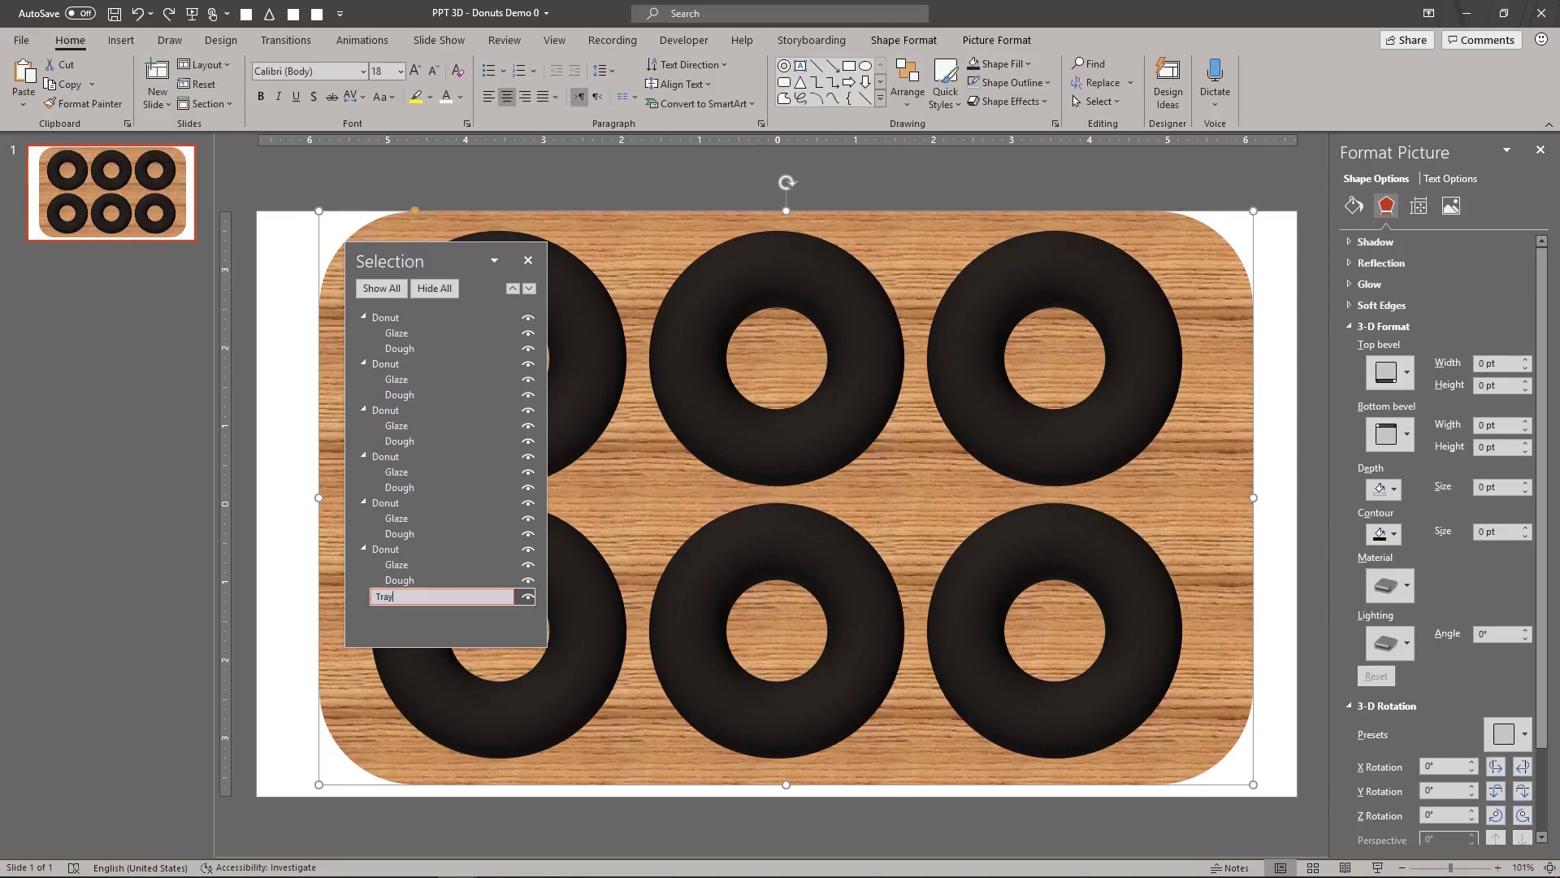
key("Return")
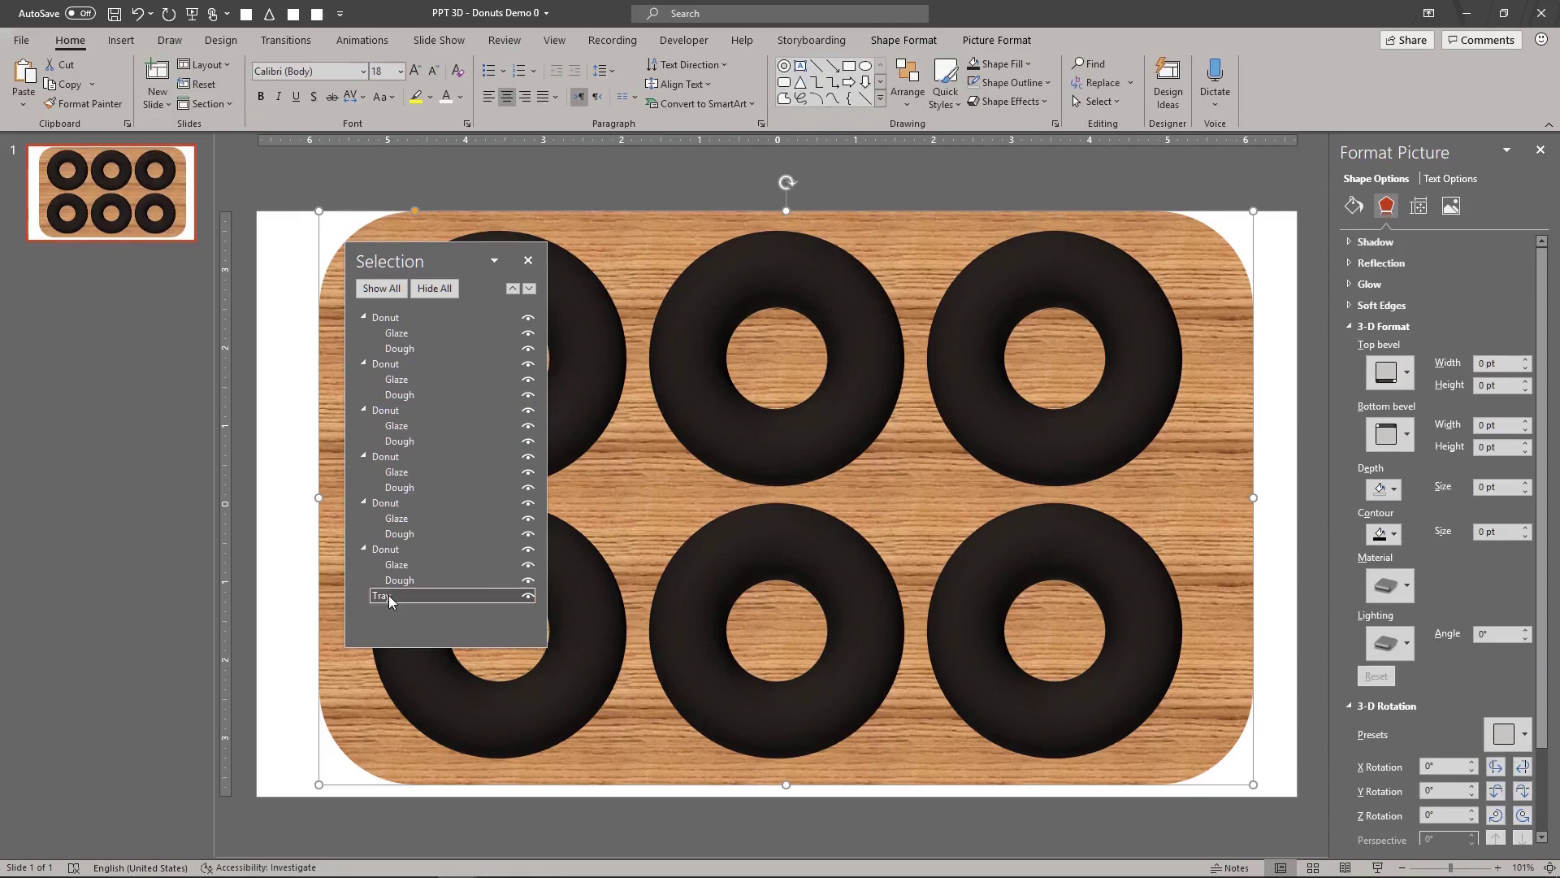
left_click(436, 580)
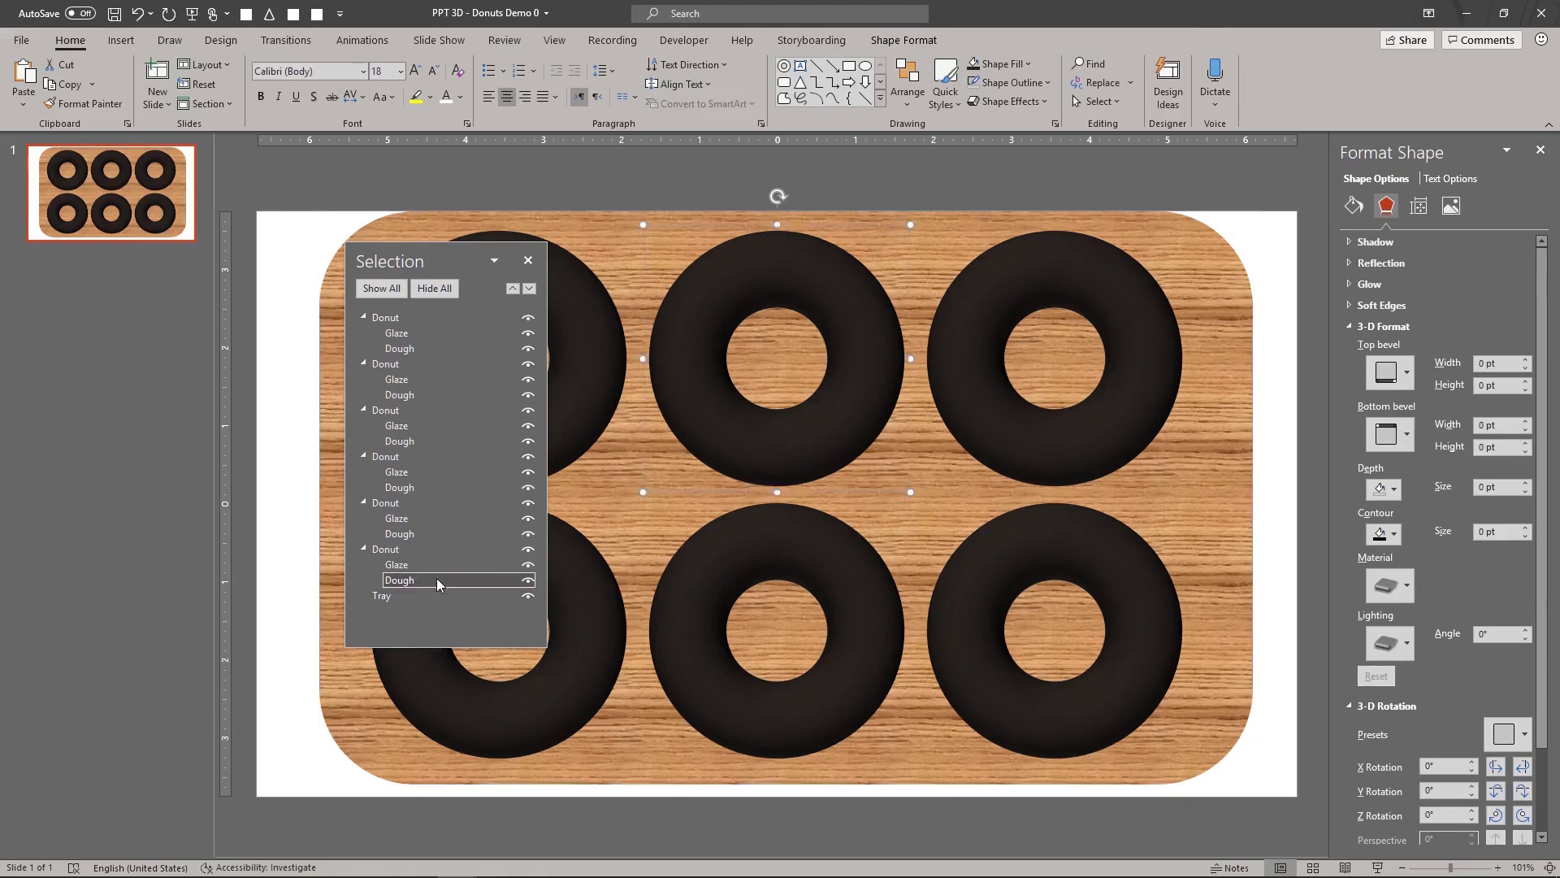
left_click(1541, 781)
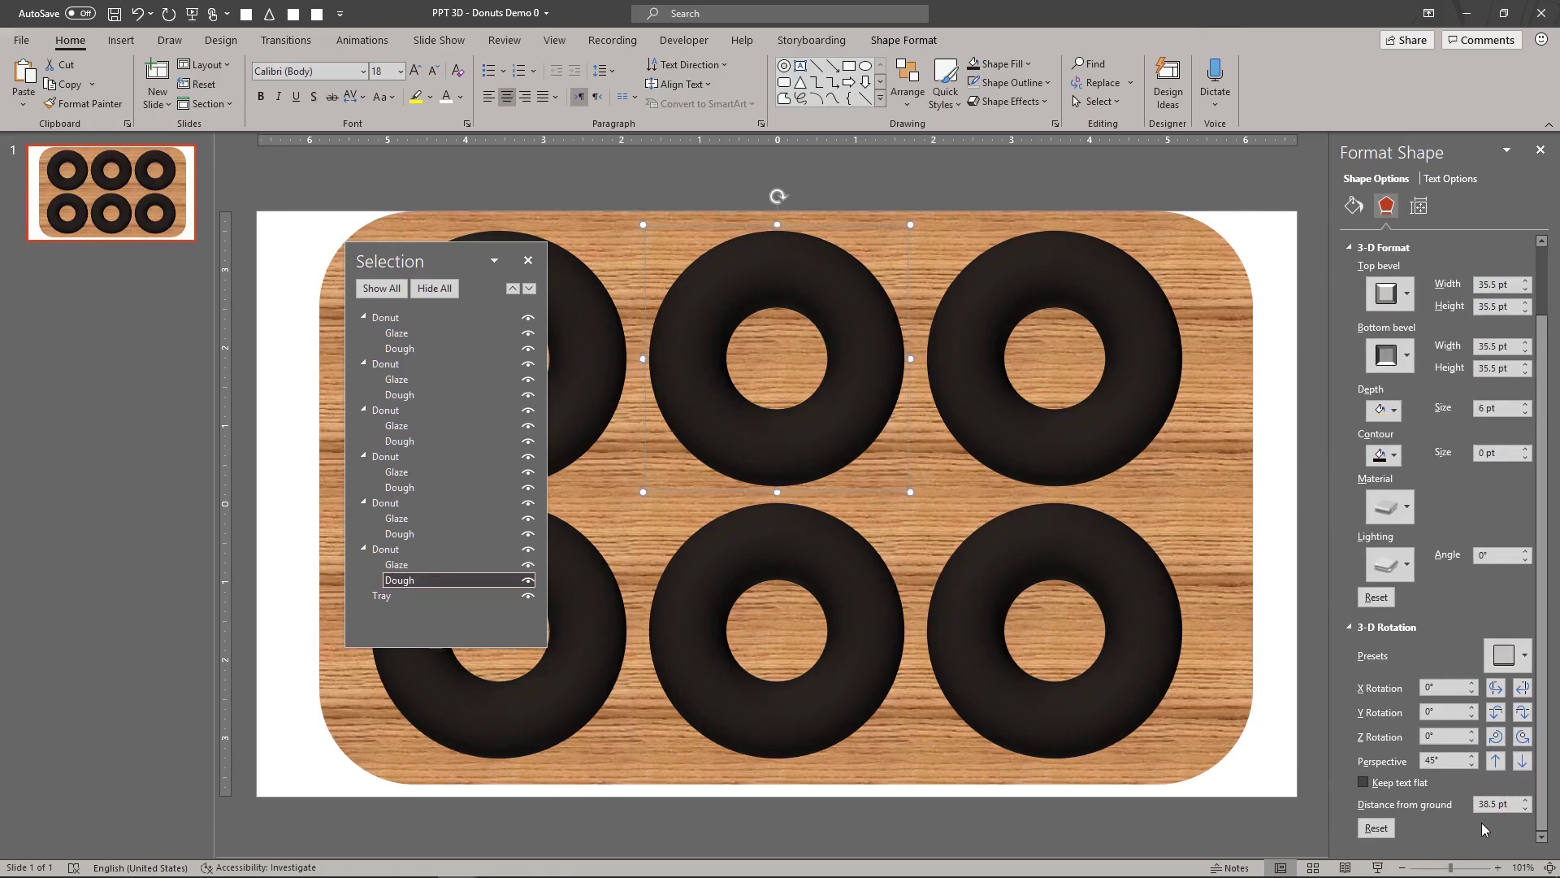
- Group all six donuts and the tray into a single group
left_click(456, 595)
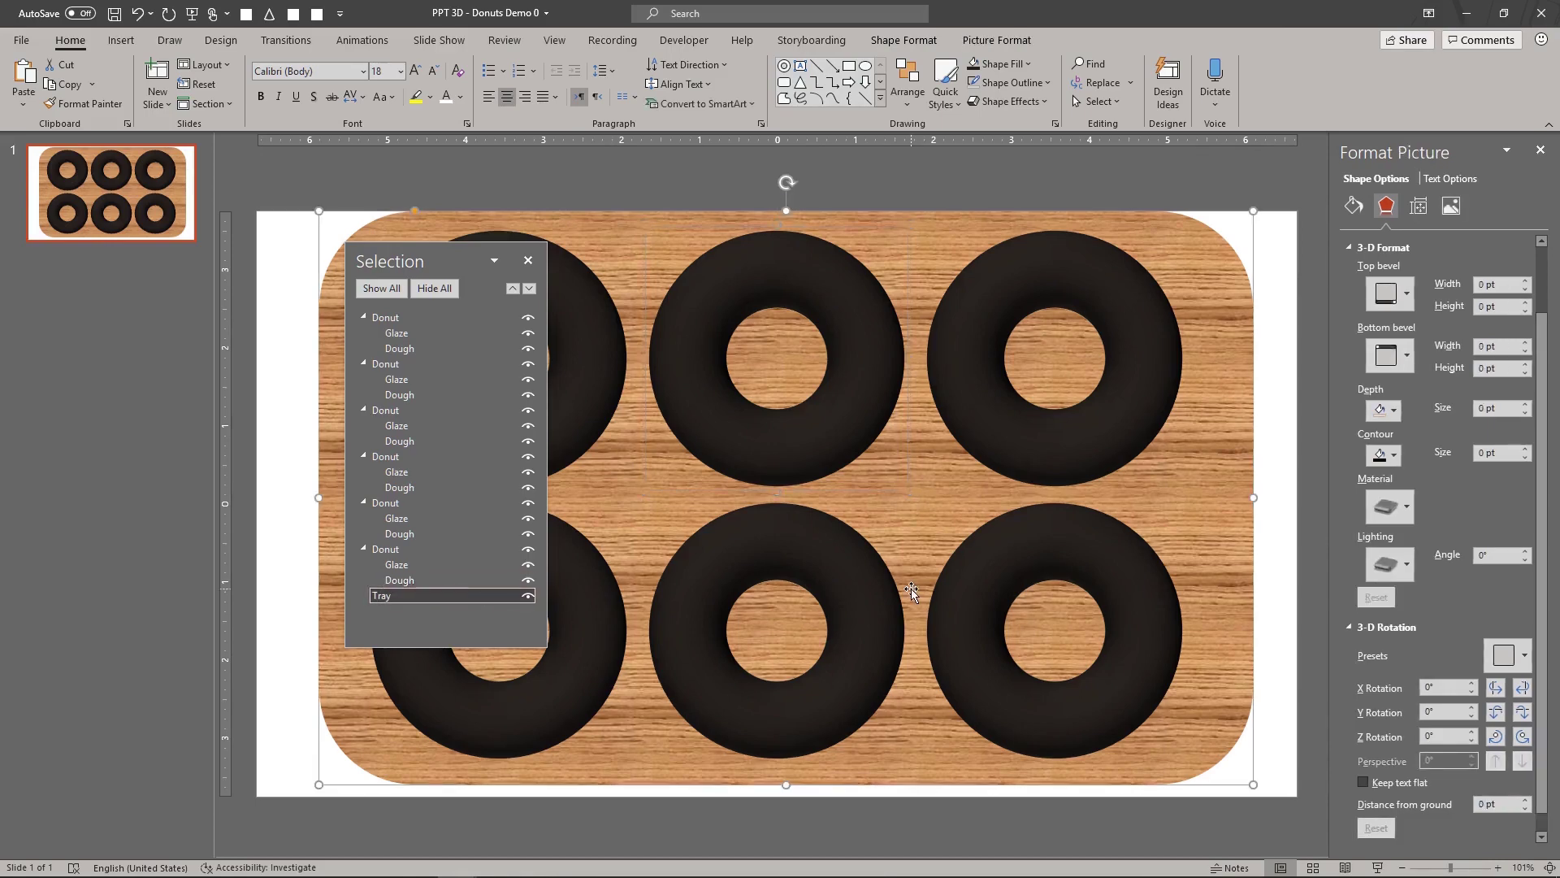
key("ctrl+a")
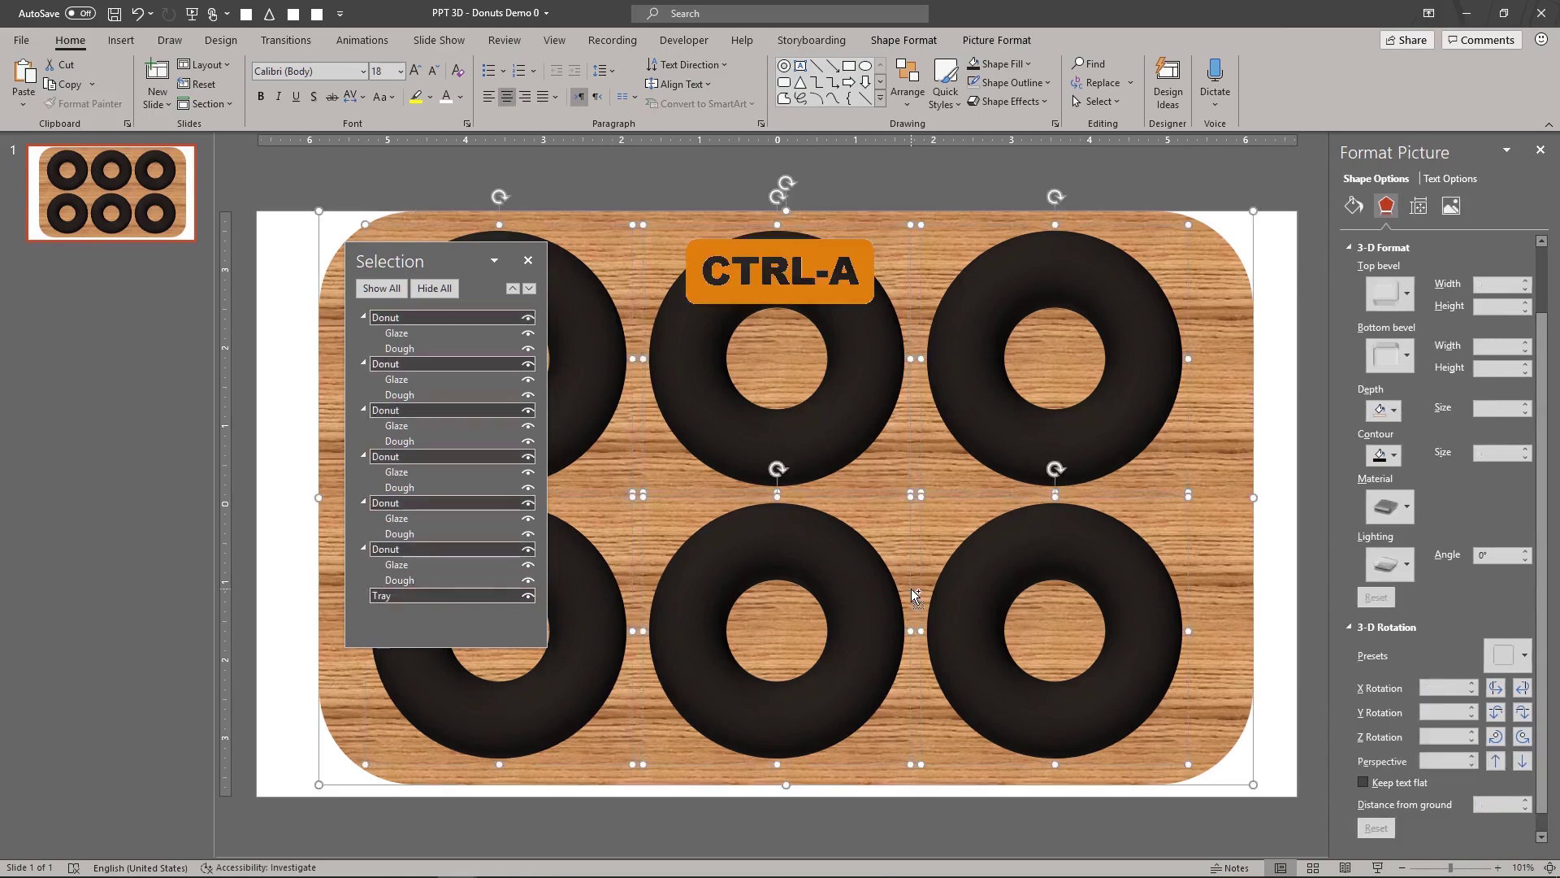
key("ctrl+g")
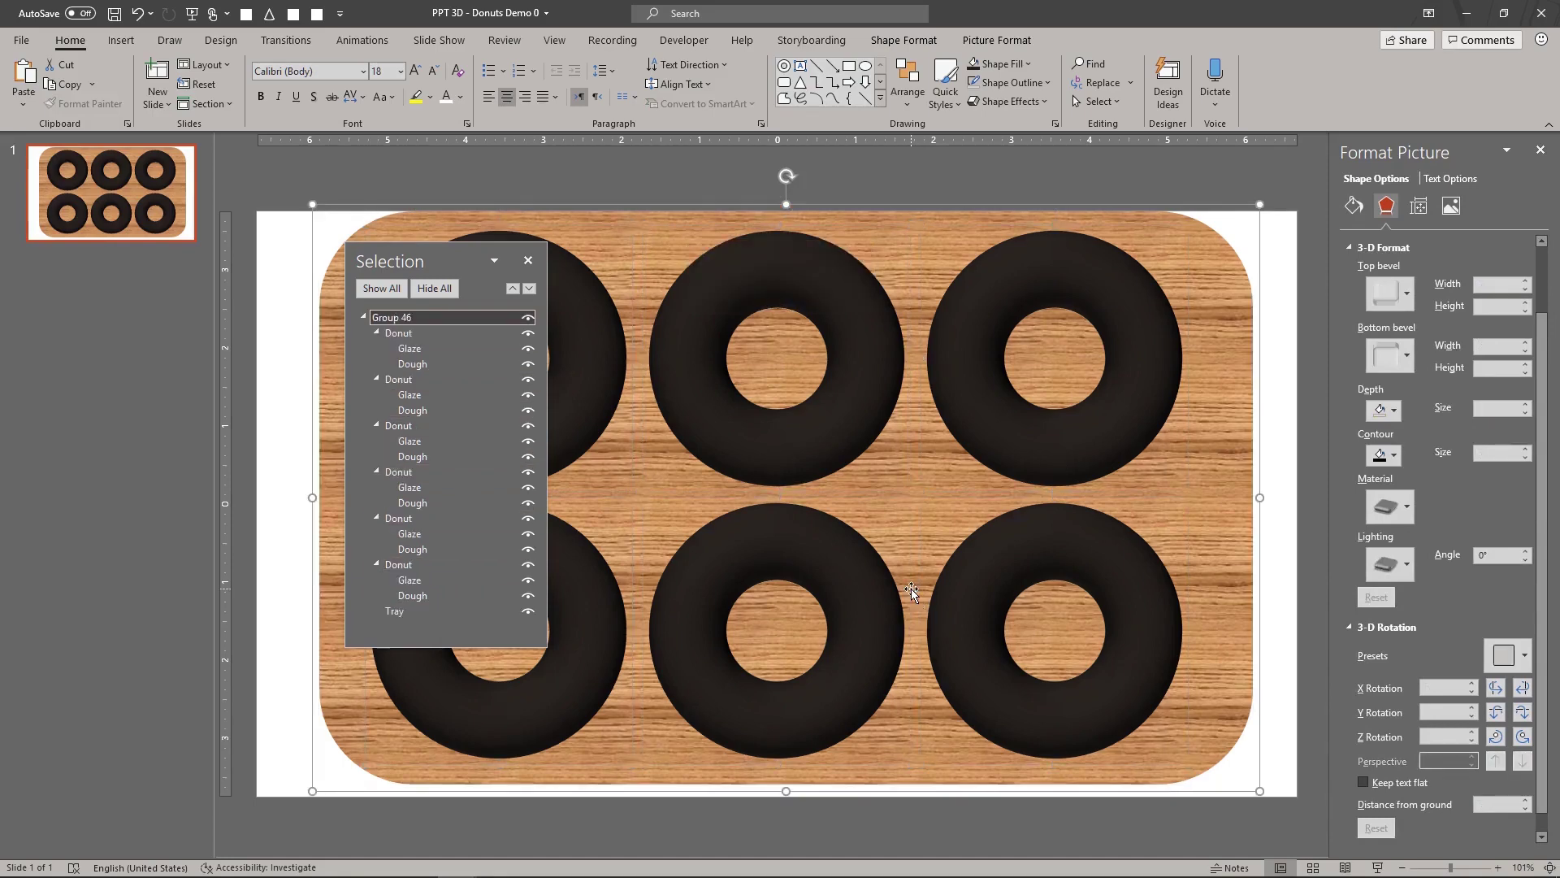
- Apply a Perspective 3-D rotation preset and turn the group to Y 270° for a side view
left_click(1507, 655)
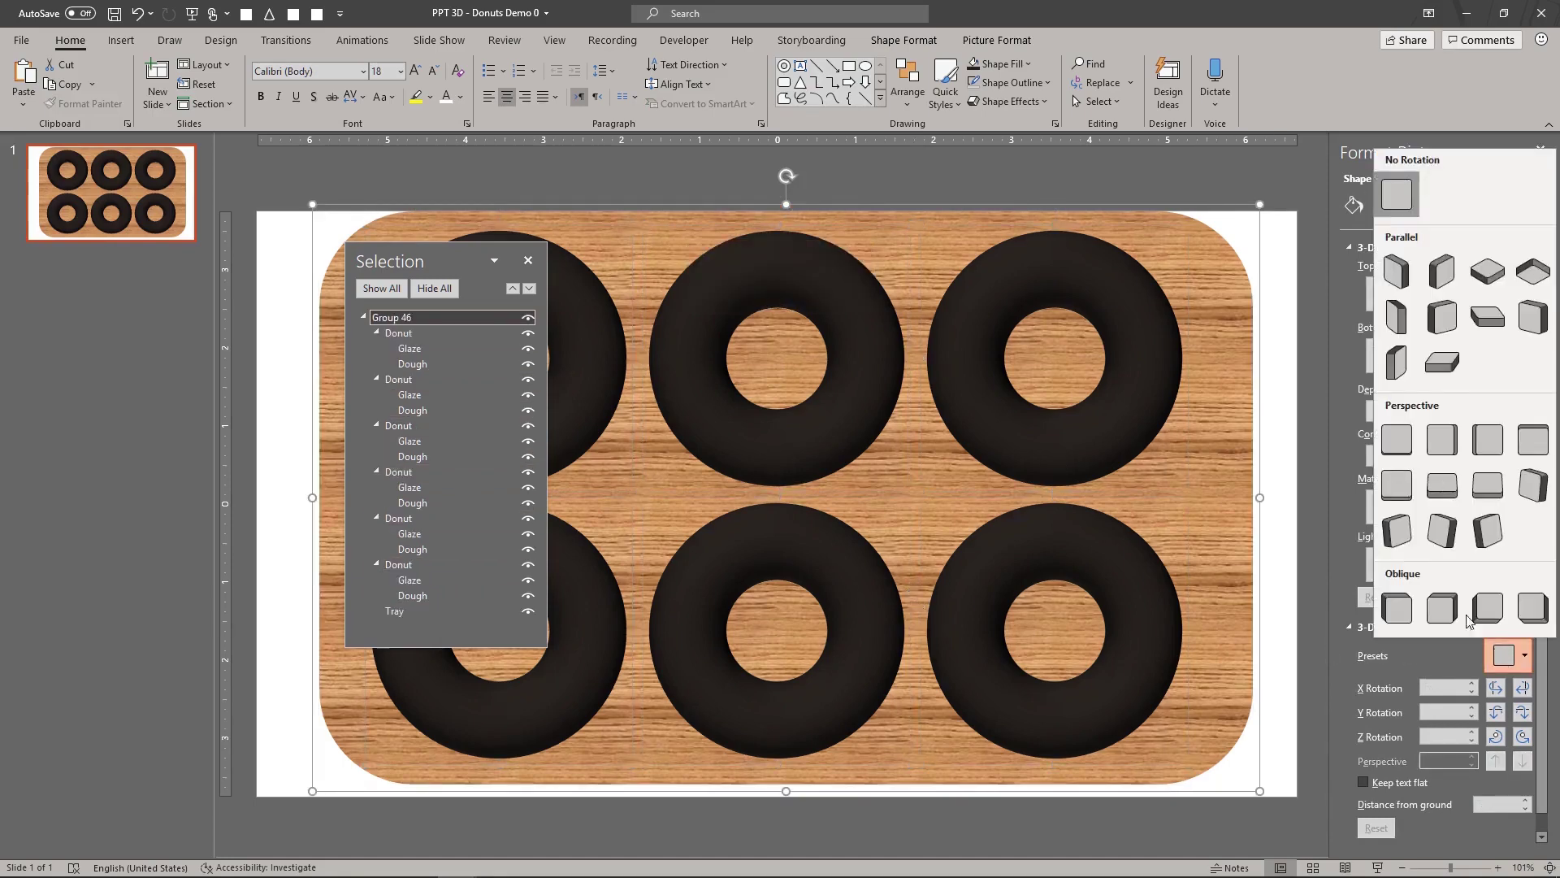
left_click(1396, 450)
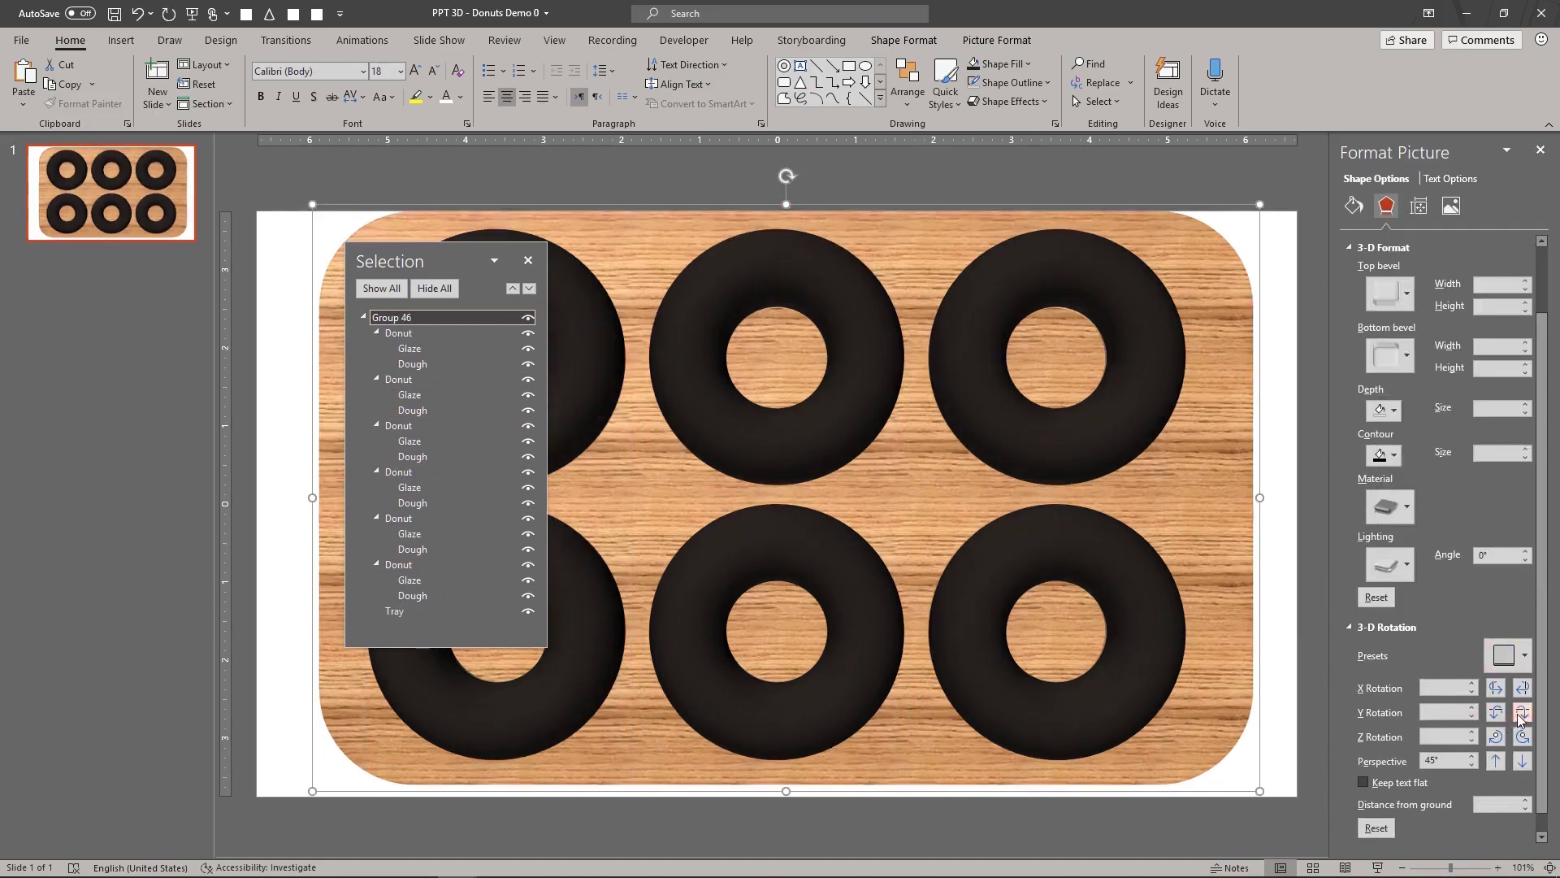
left_click(1522, 712)
left_click(1522, 711)
left_click(1522, 712)
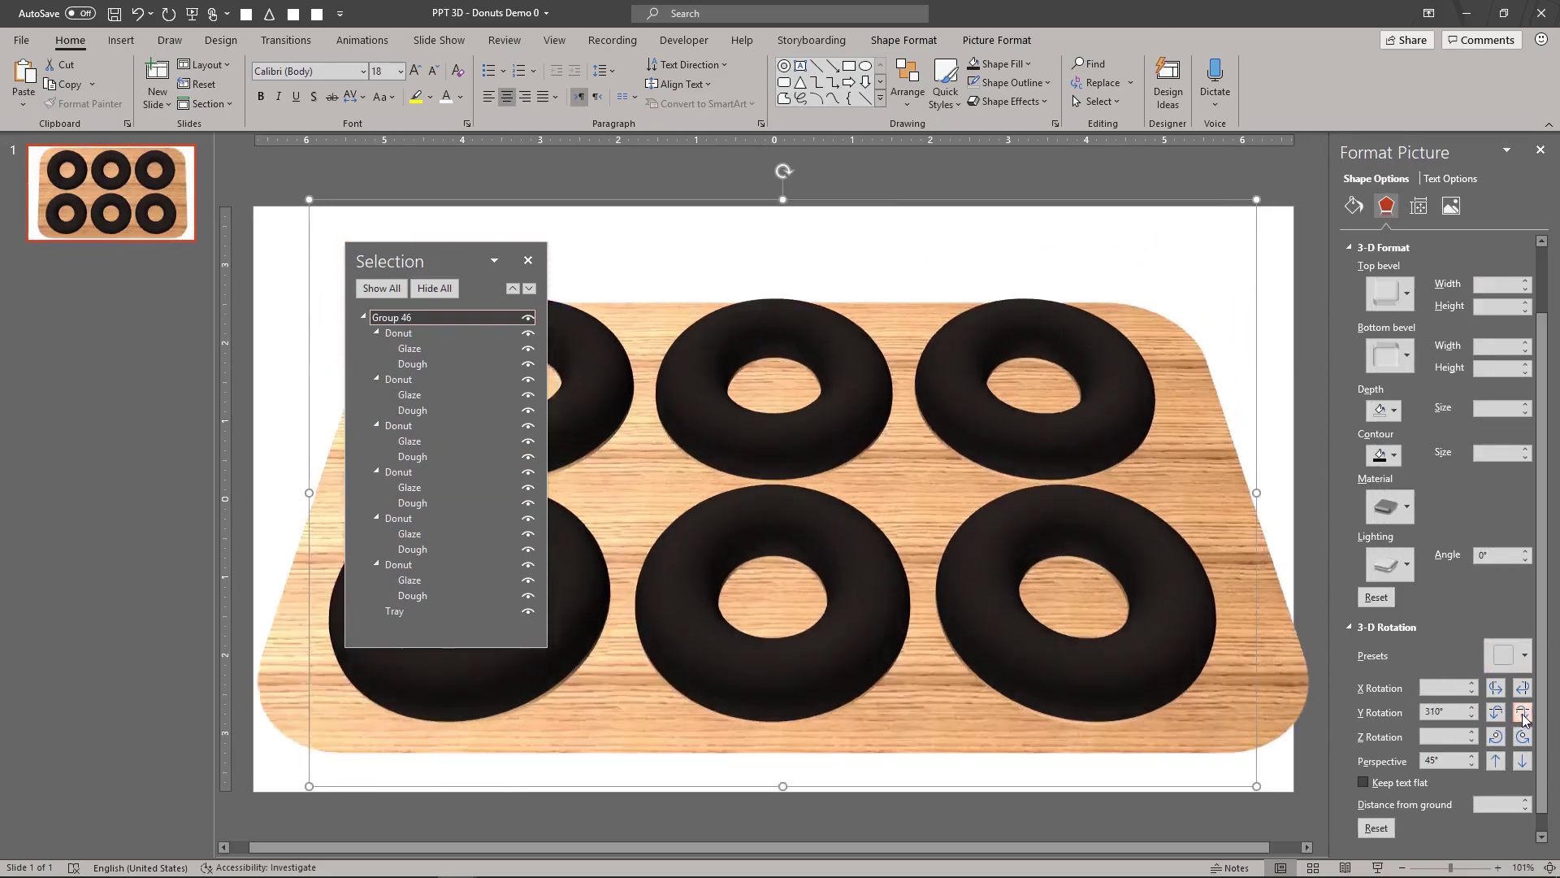
left_click(1521, 712)
left_click(1521, 712)
left_click(1521, 712)
left_click(1522, 712)
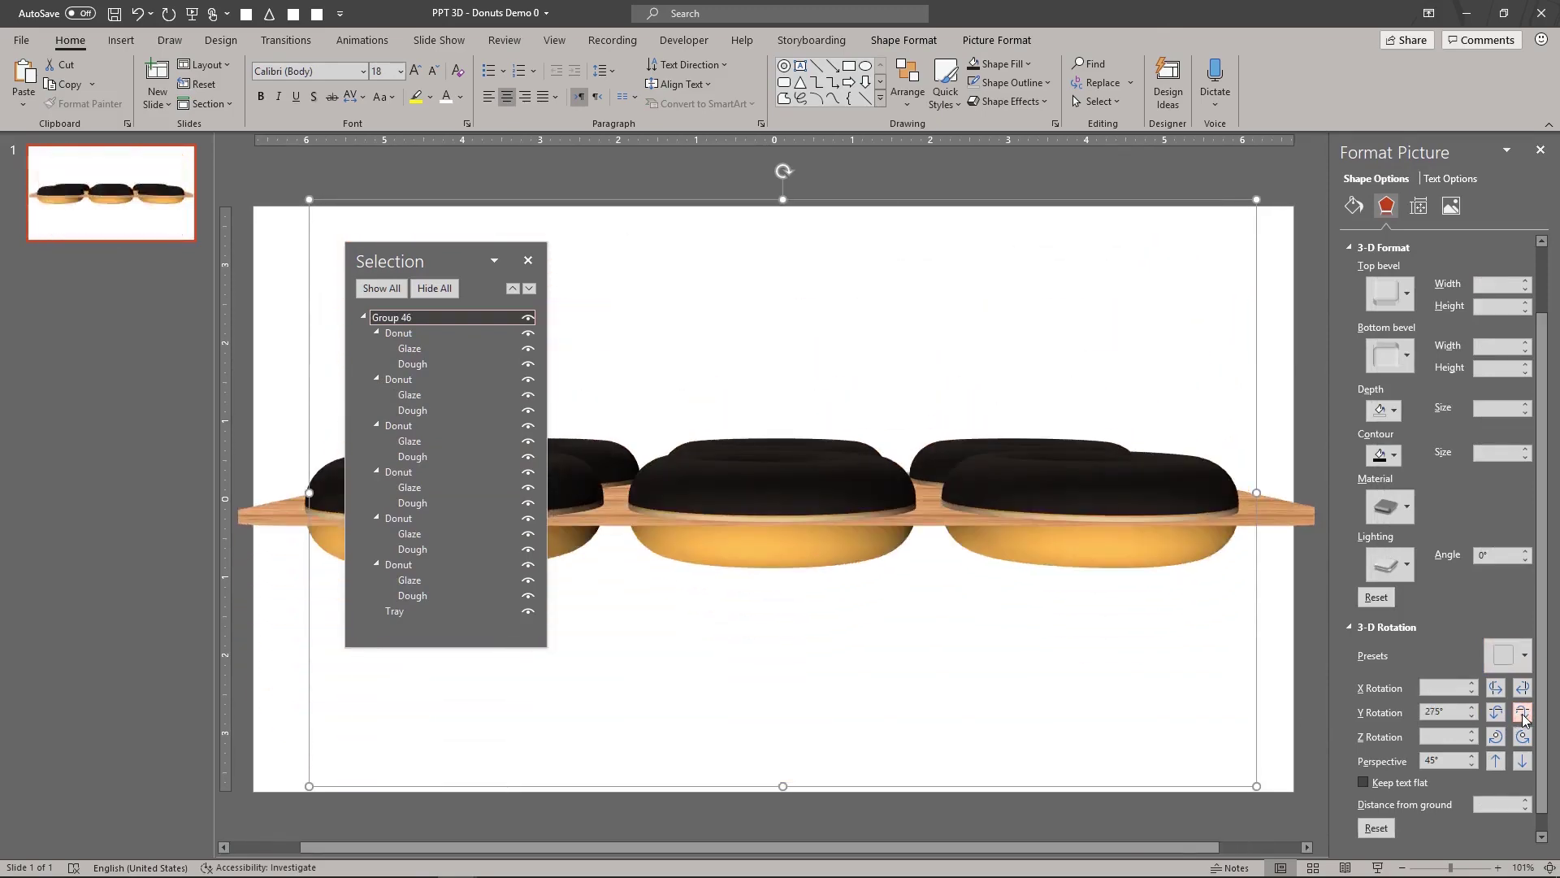
left_click(1521, 712)
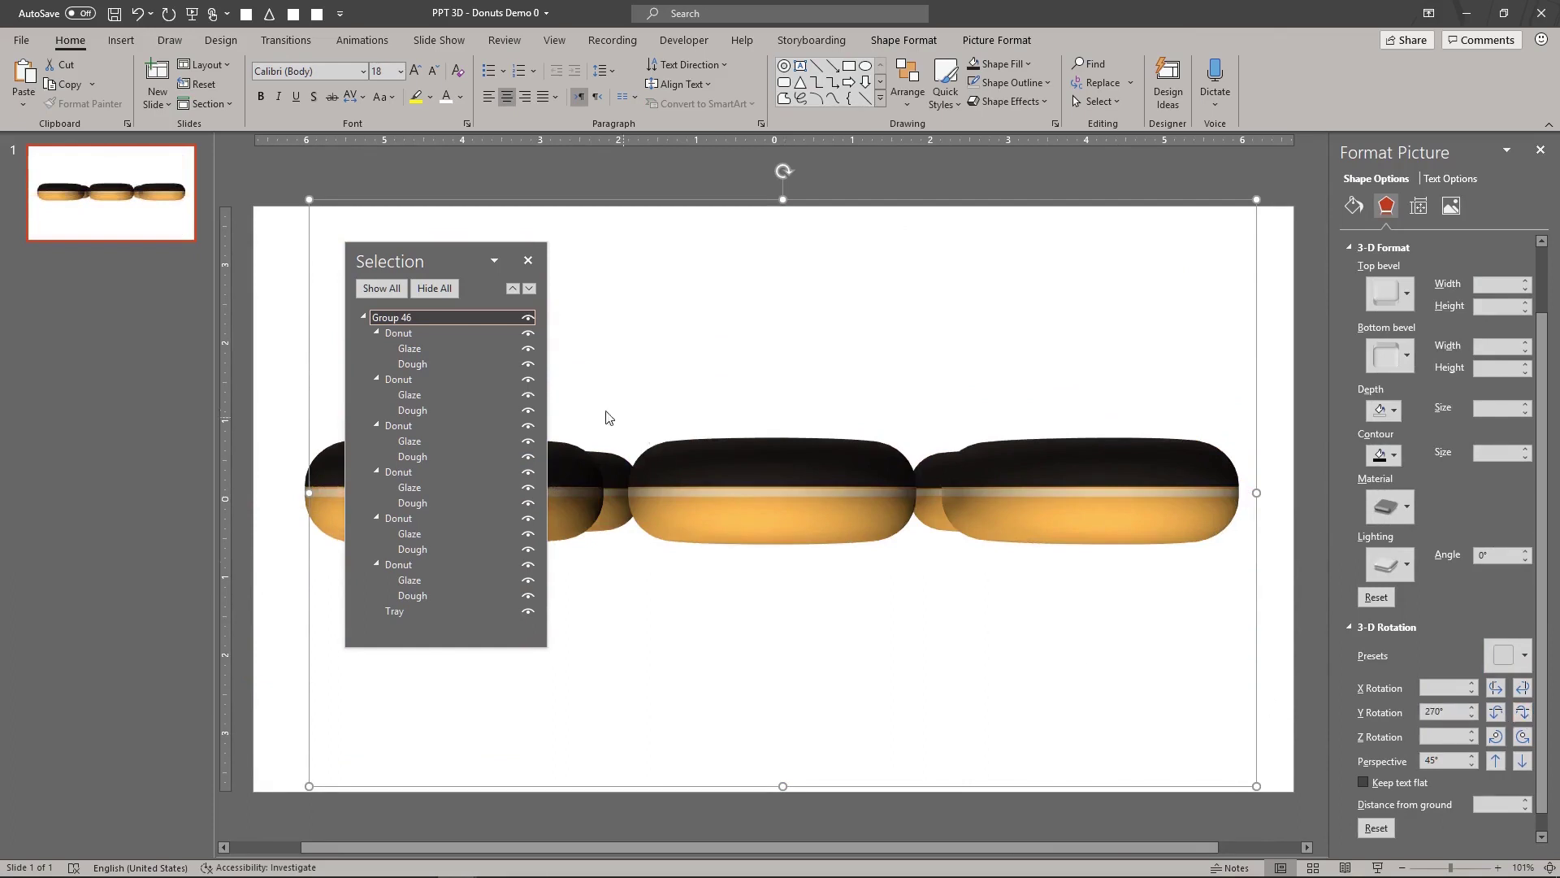
- Rename the group Scene in the Selection Pane
double_click(388, 319)
key("ctrl+a")
type("Sc")
key("Return")
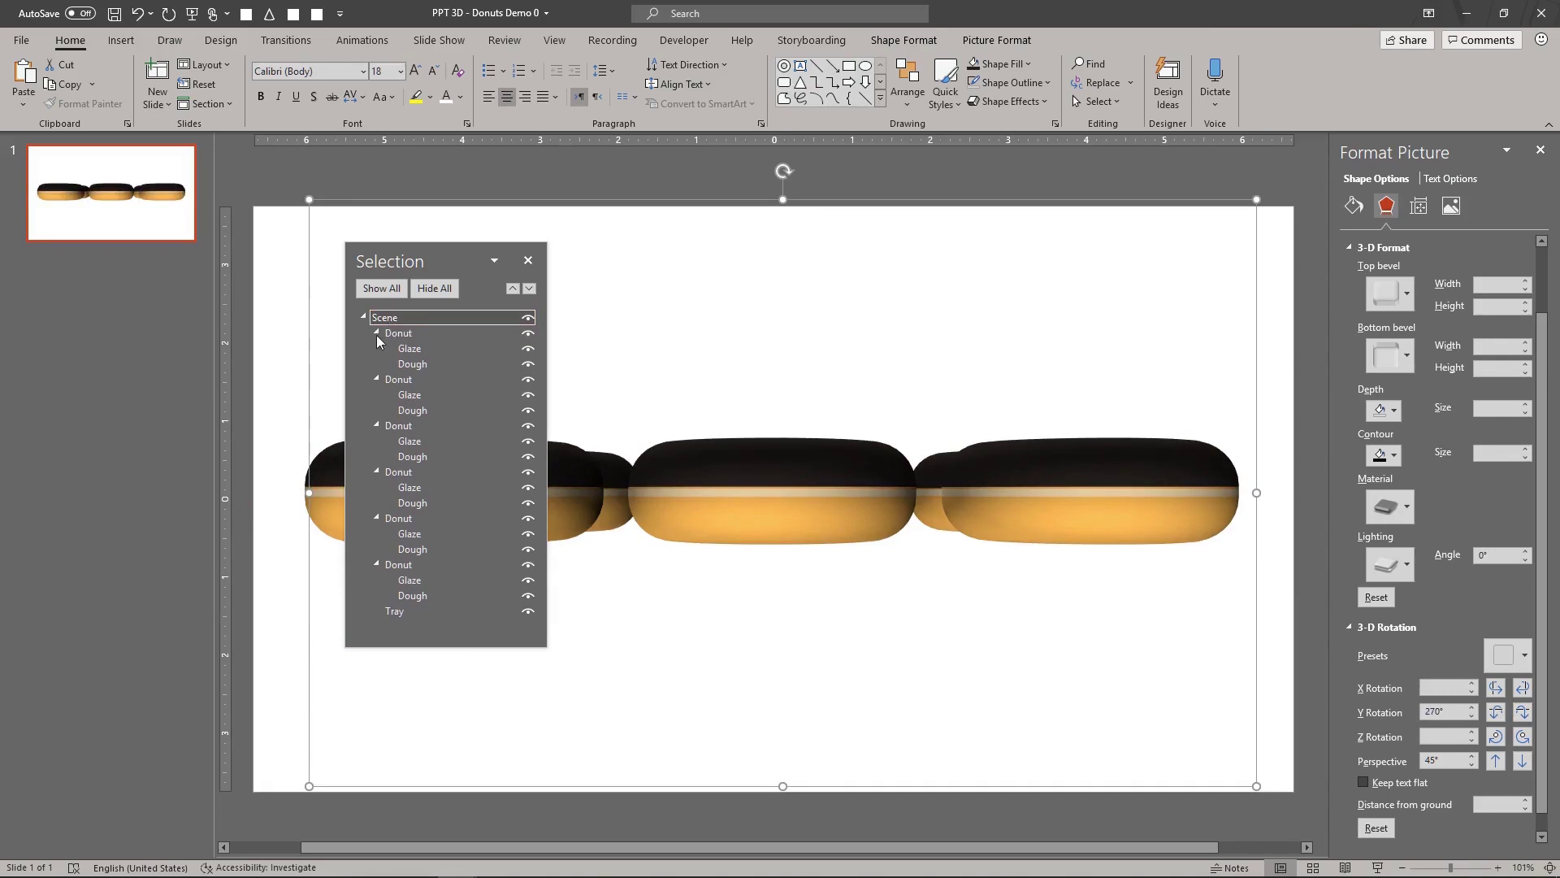
- Collapse the five expanded Donut groups in the Selection Pane
left_click(376, 333)
left_click(375, 348)
left_click(375, 364)
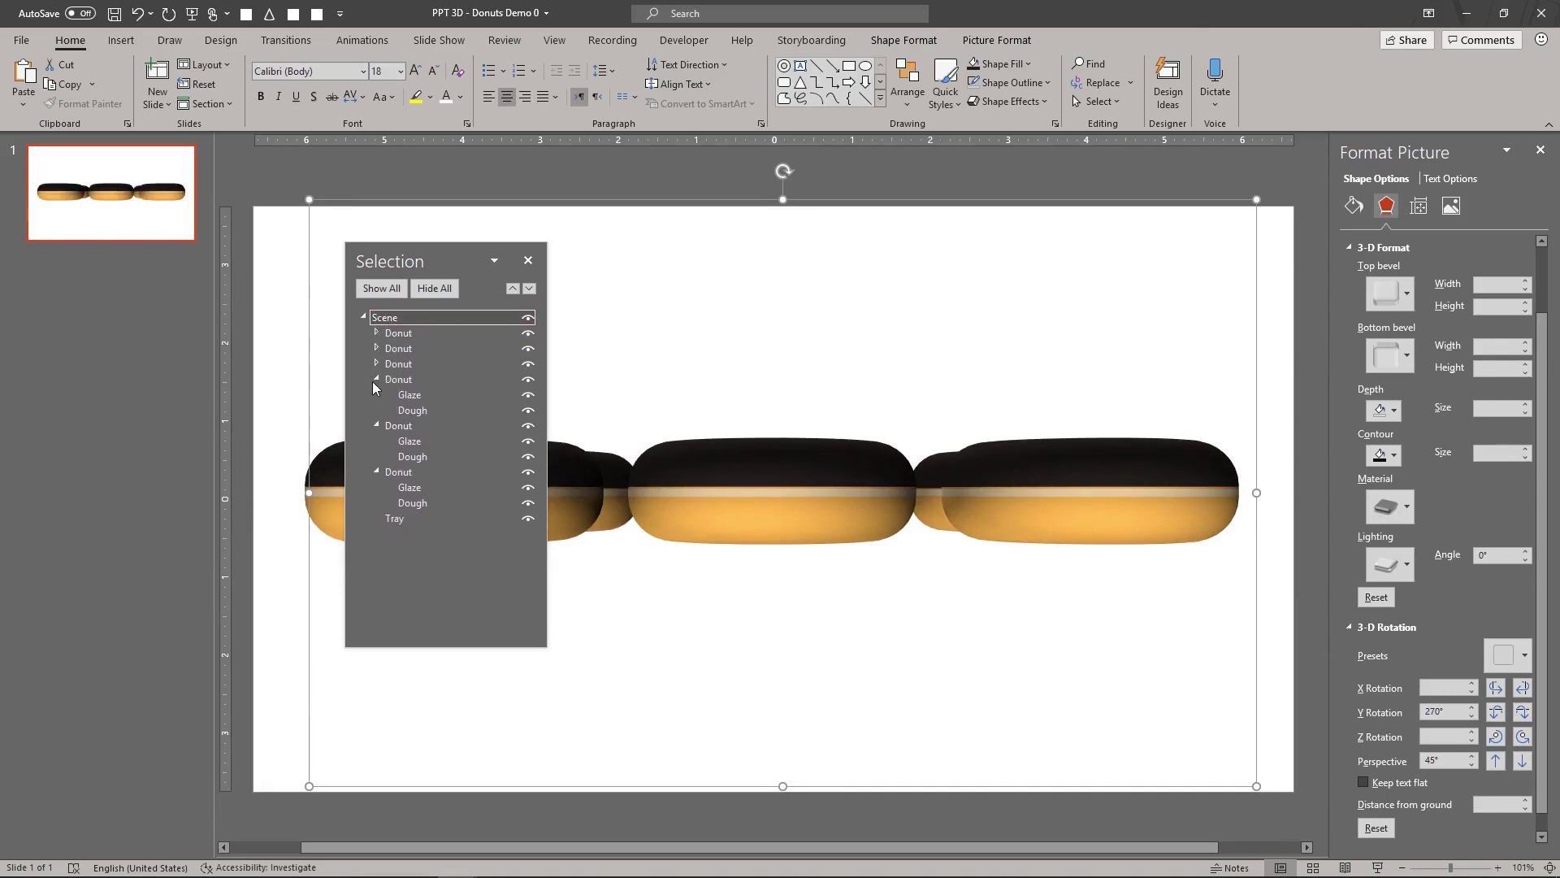
left_click(374, 379)
left_click(376, 395)
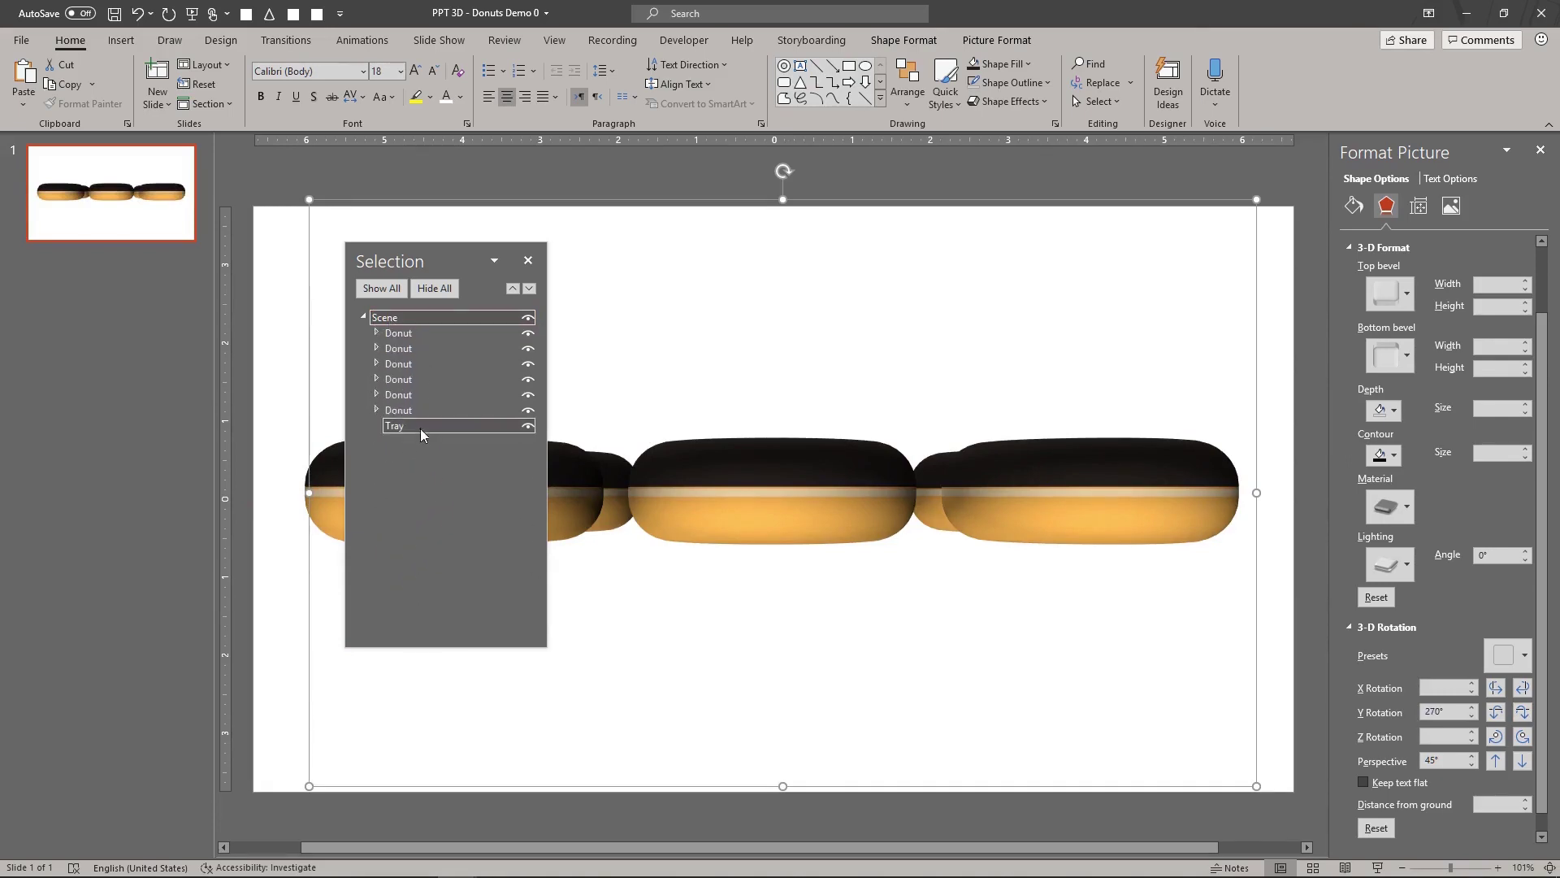
- Set the Tray's 3-D distance from ground to -36.5 pt
left_click(422, 427)
left_click(1500, 804)
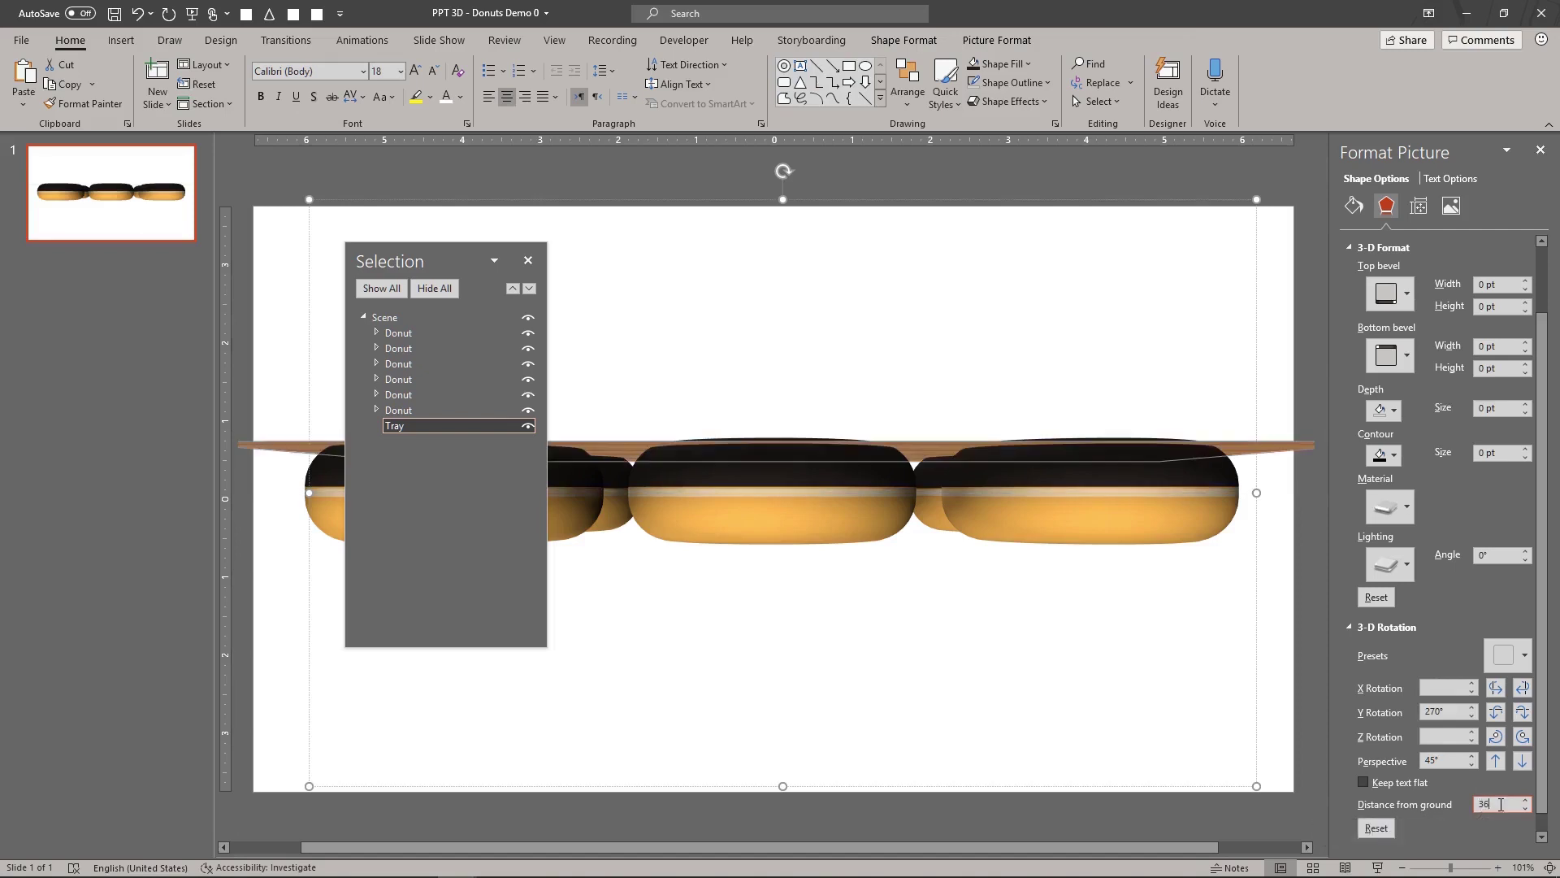
type("-36.5")
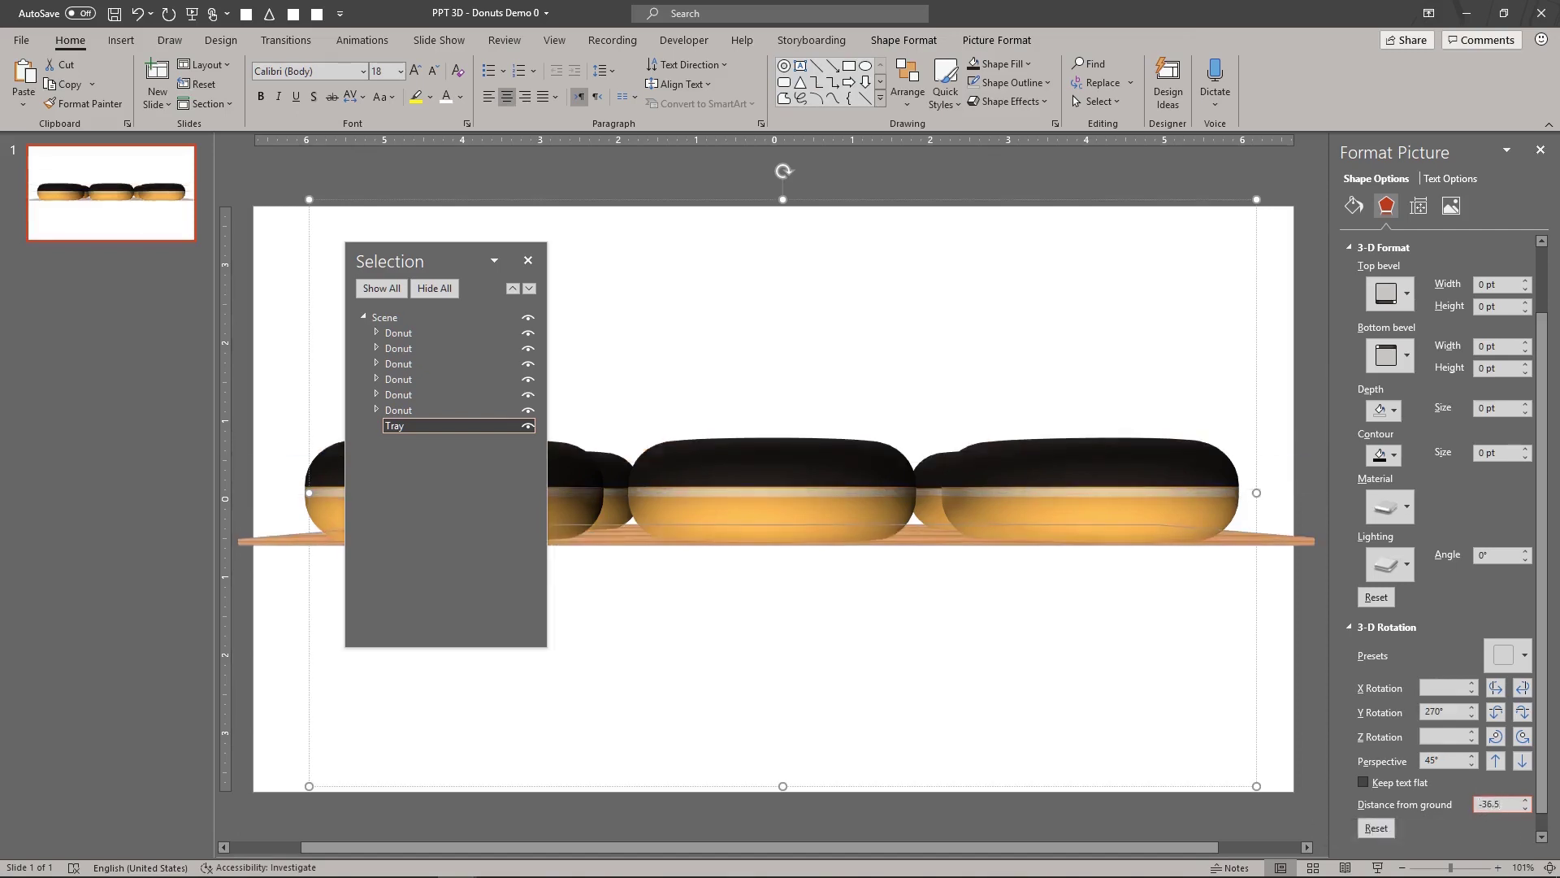
key("Return")
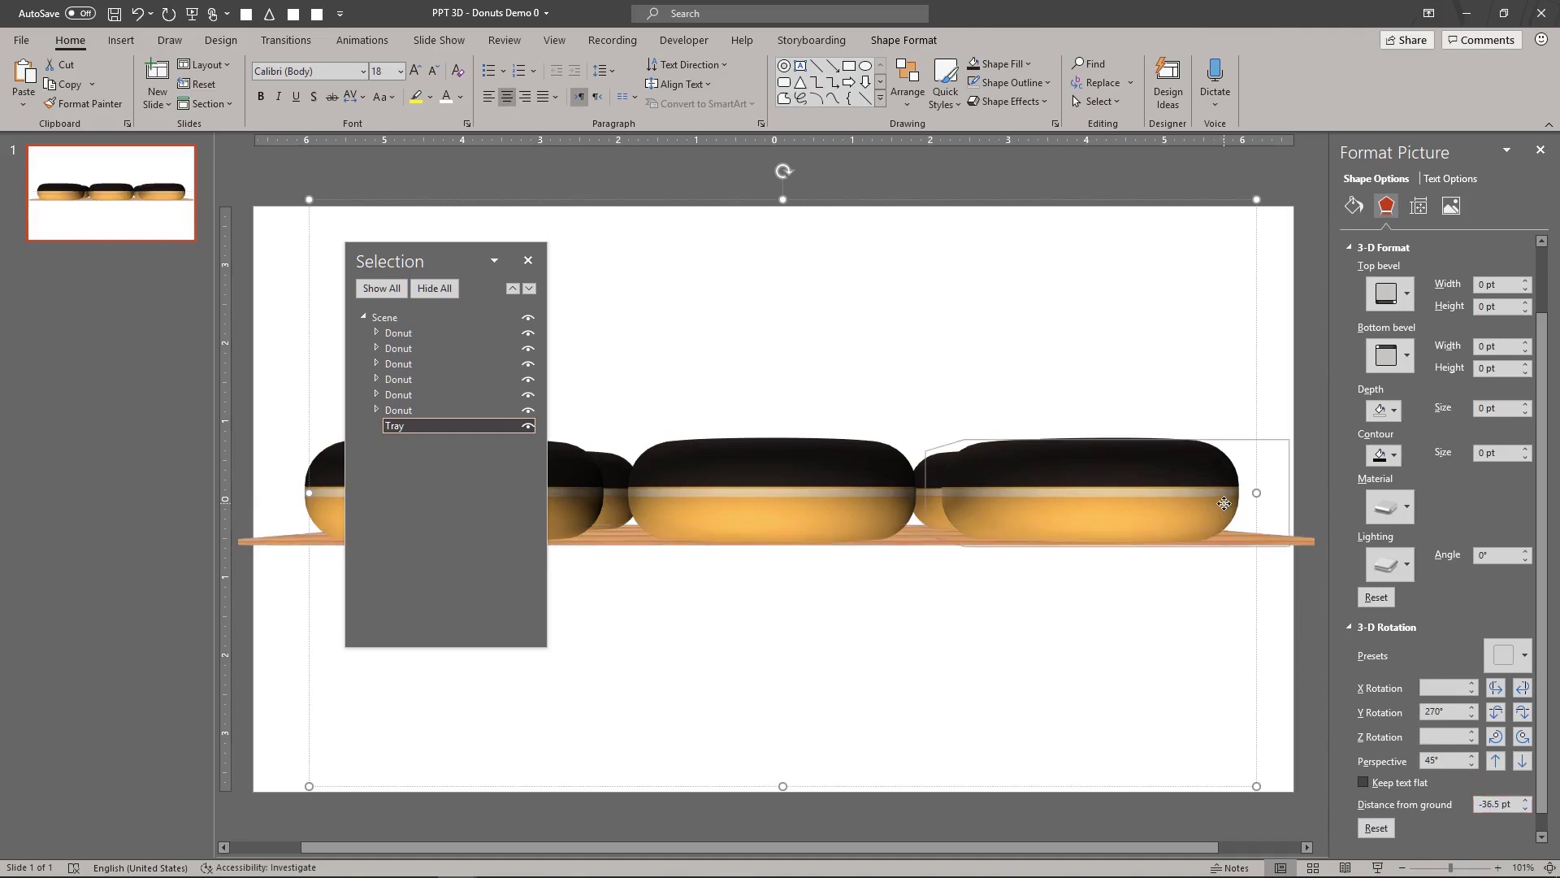
left_click(1224, 503)
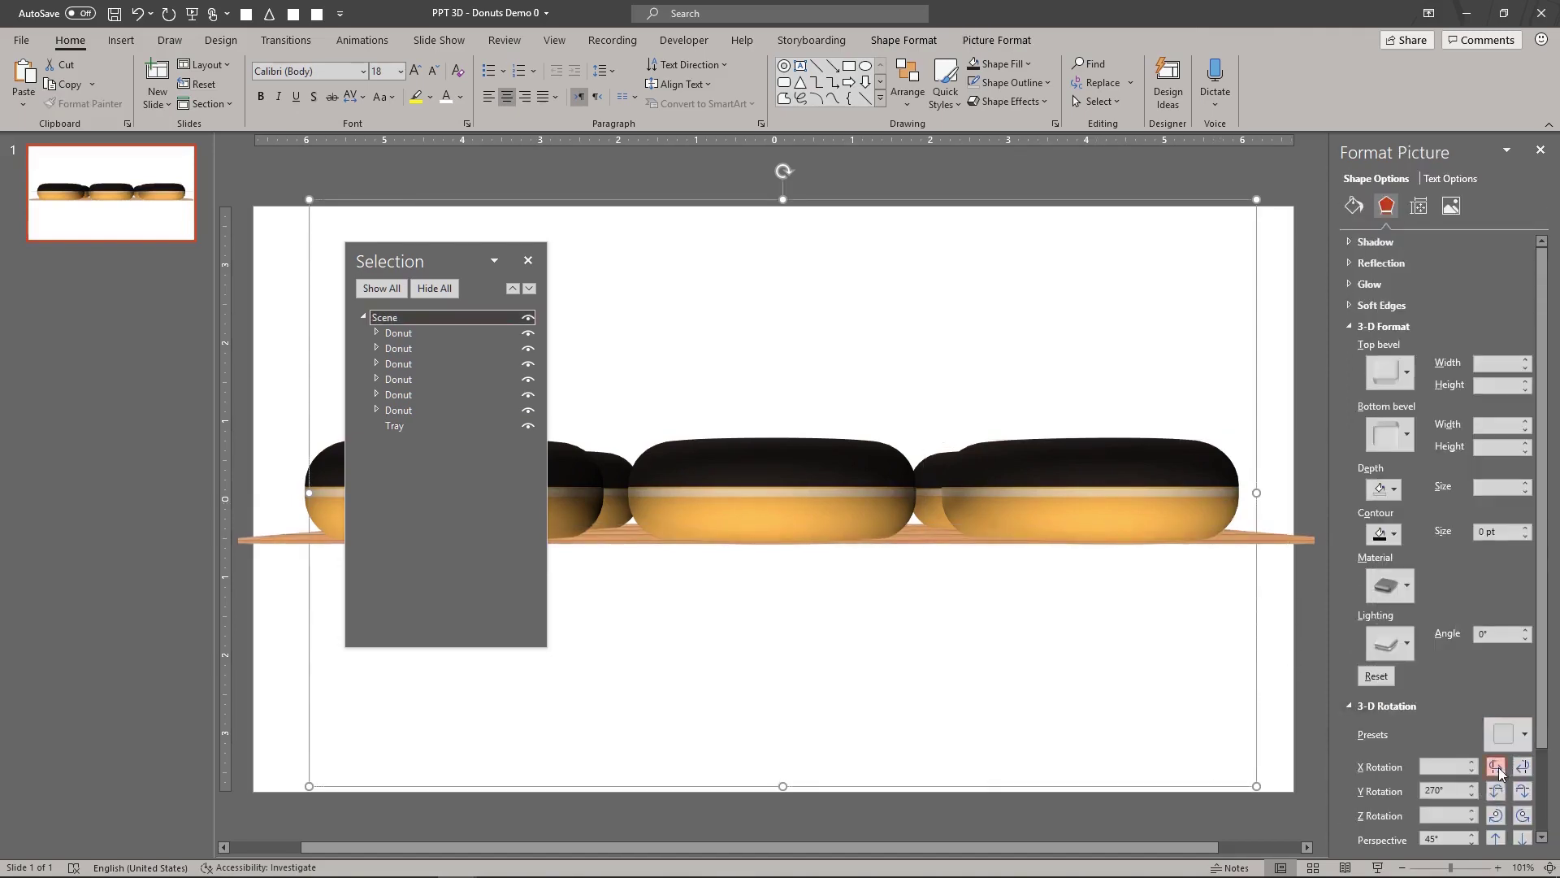
- Rotate the Scene to X 303.4°, Y 320.1°, Z 67.1° for an overhead three-quarter view
left_click(1496, 767)
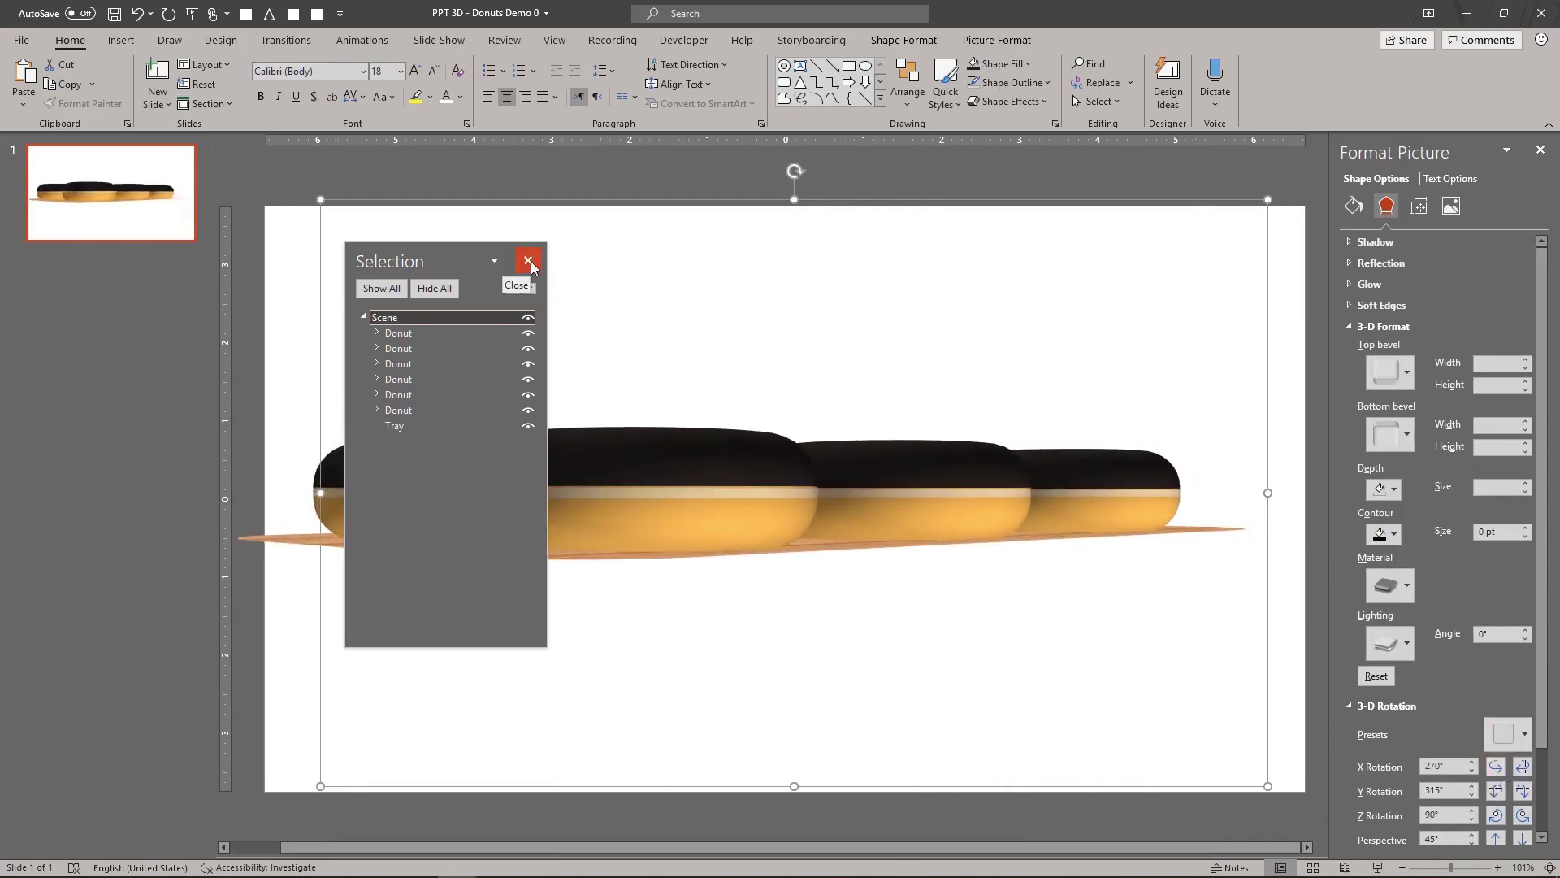
left_click(529, 262)
left_click(1497, 791)
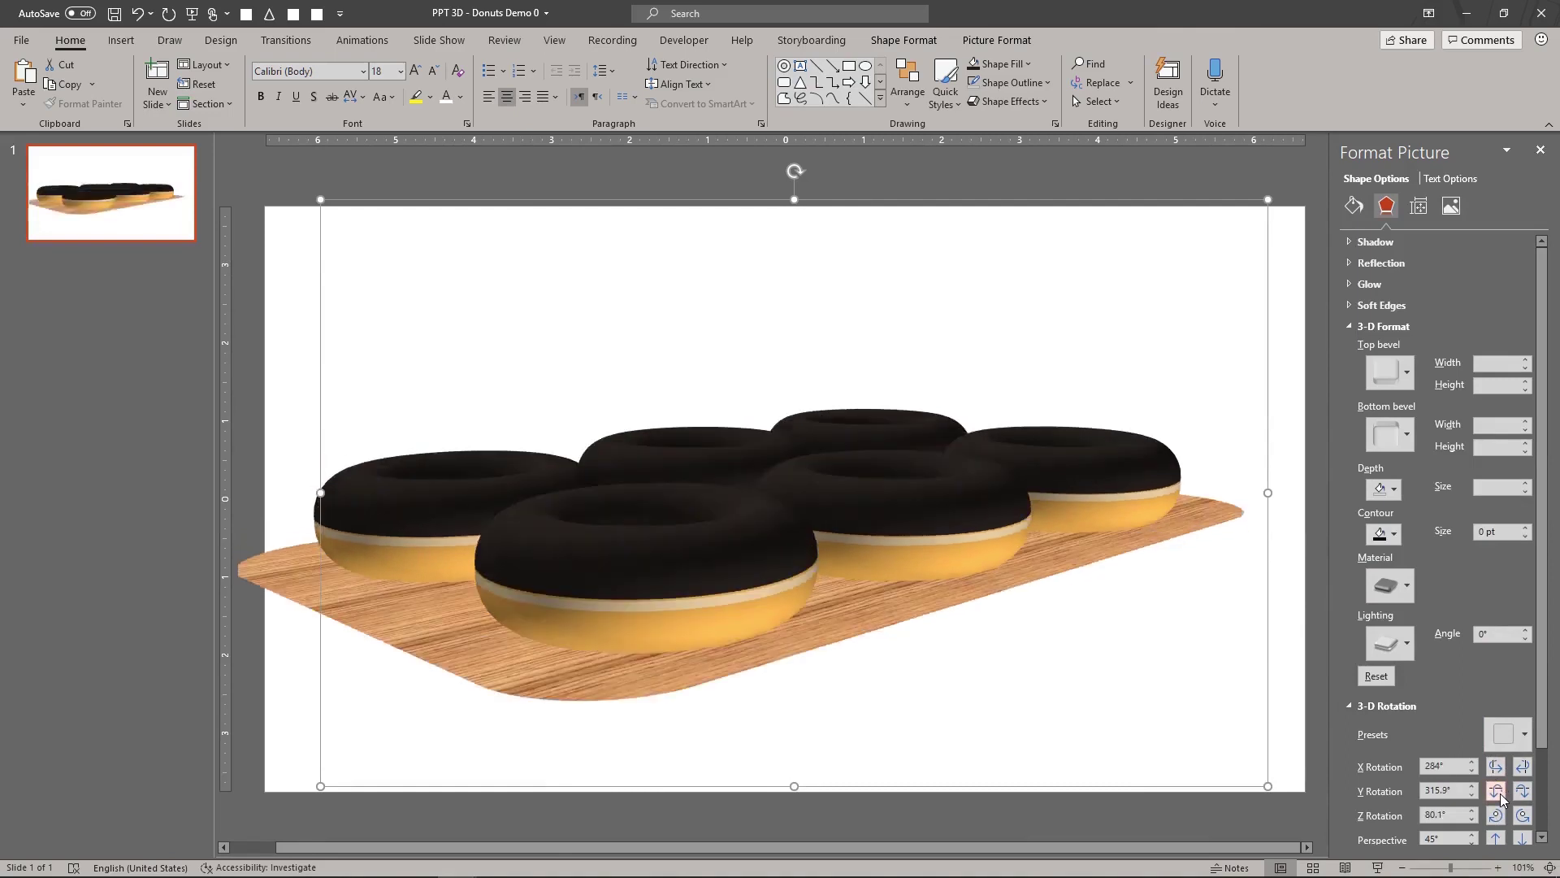
left_click(1497, 791)
left_click(1496, 791)
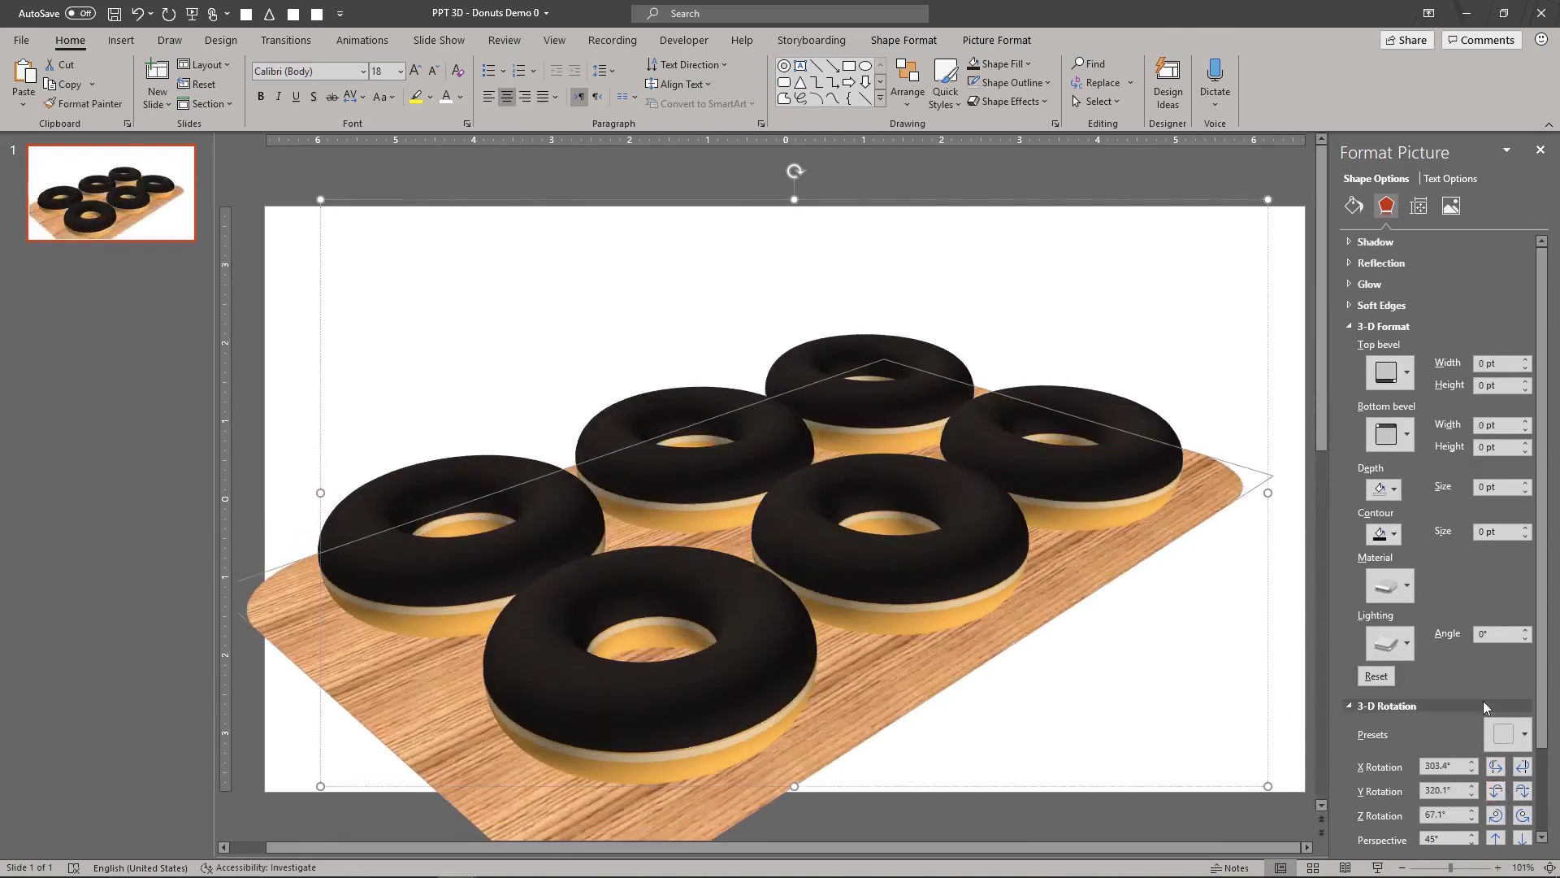
- Increase the tray's 3-D depth to 15 pt
left_click(1526, 482)
left_click(1527, 482)
left_click(1527, 482)
left_click(1526, 482)
left_click(1527, 483)
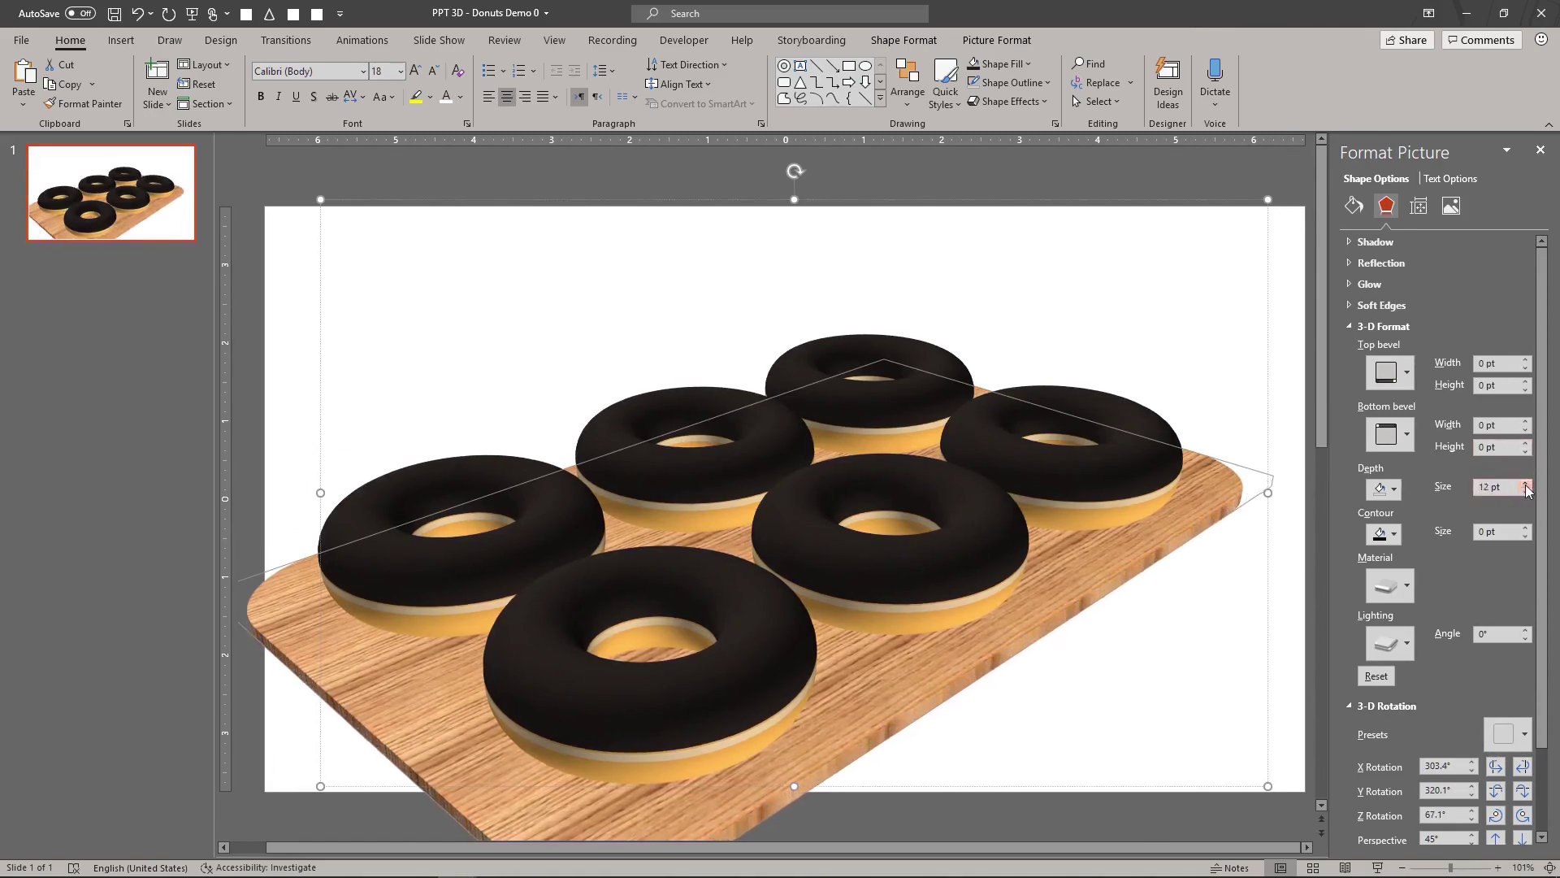
- Give the slide background a grey radial preset gradient fill
left_click(1284, 445)
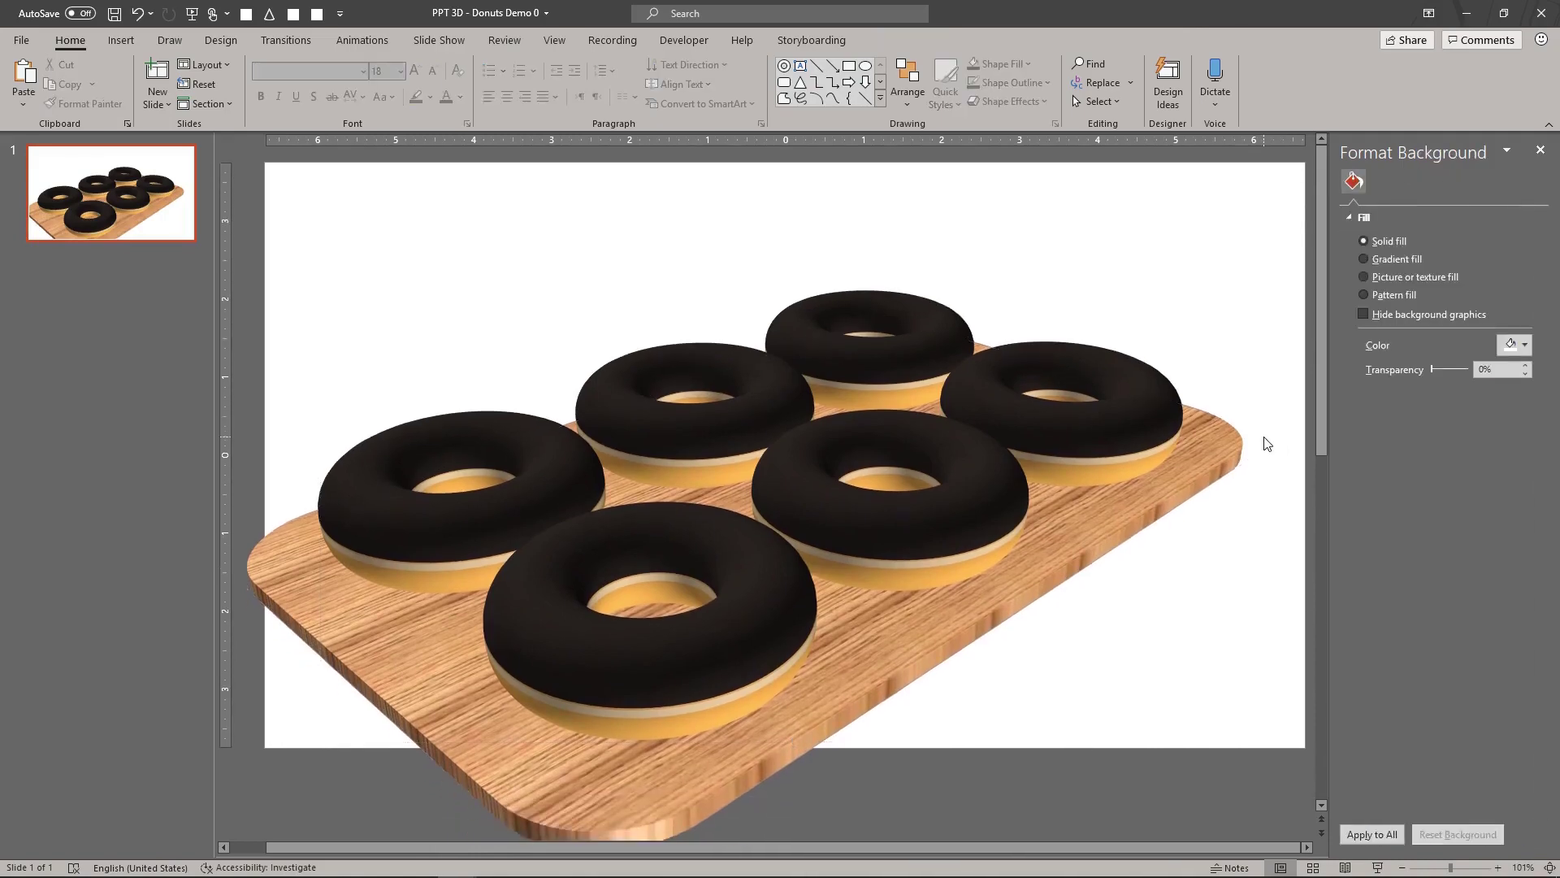
left_click(1411, 260)
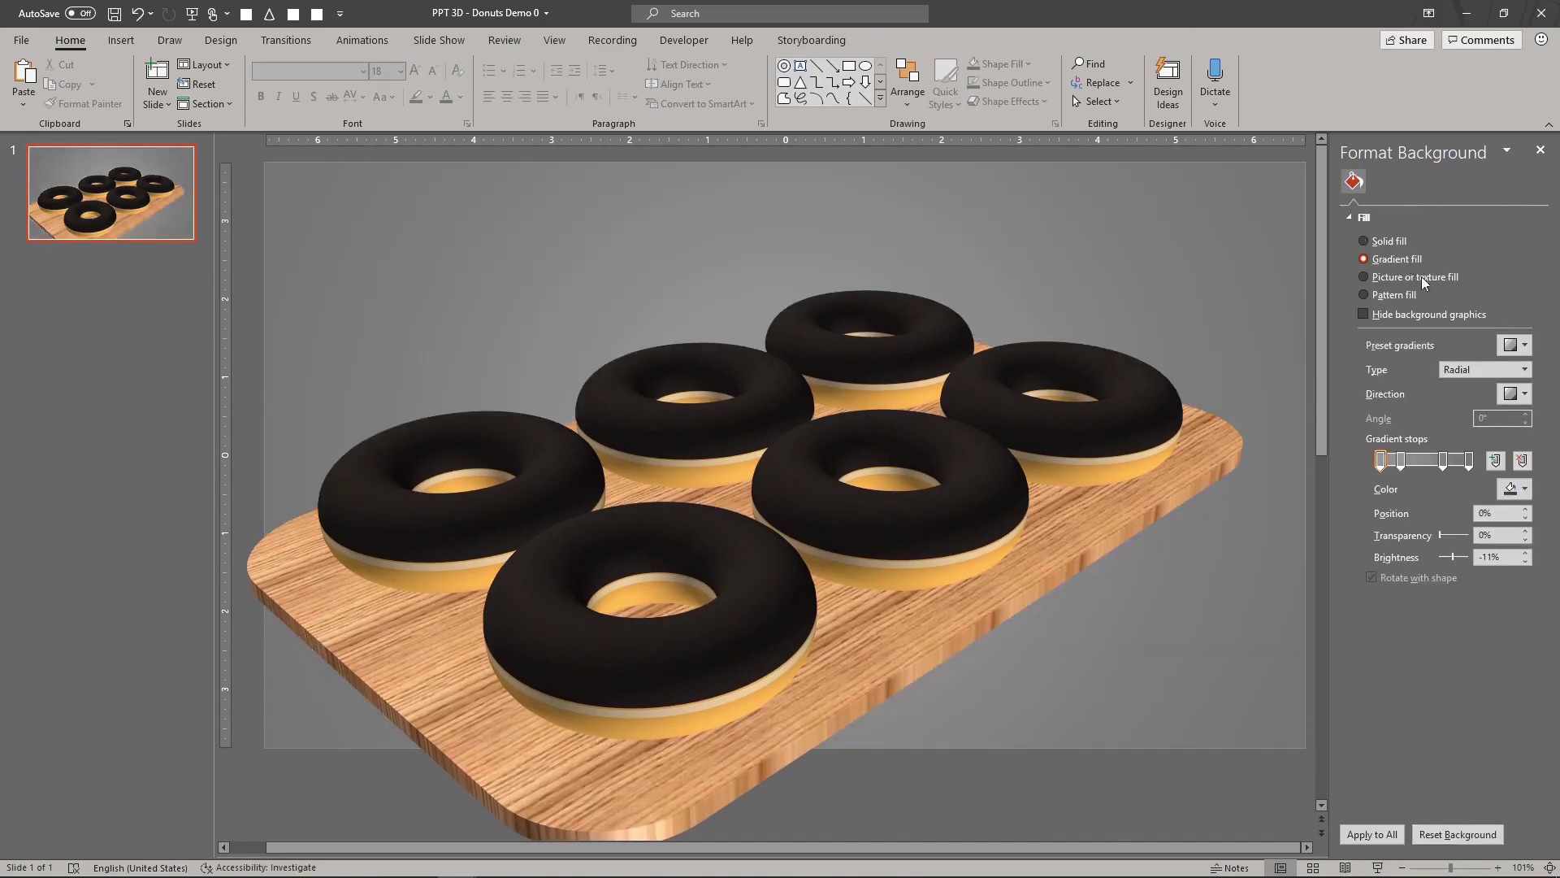
left_click(1510, 346)
left_click(1424, 482)
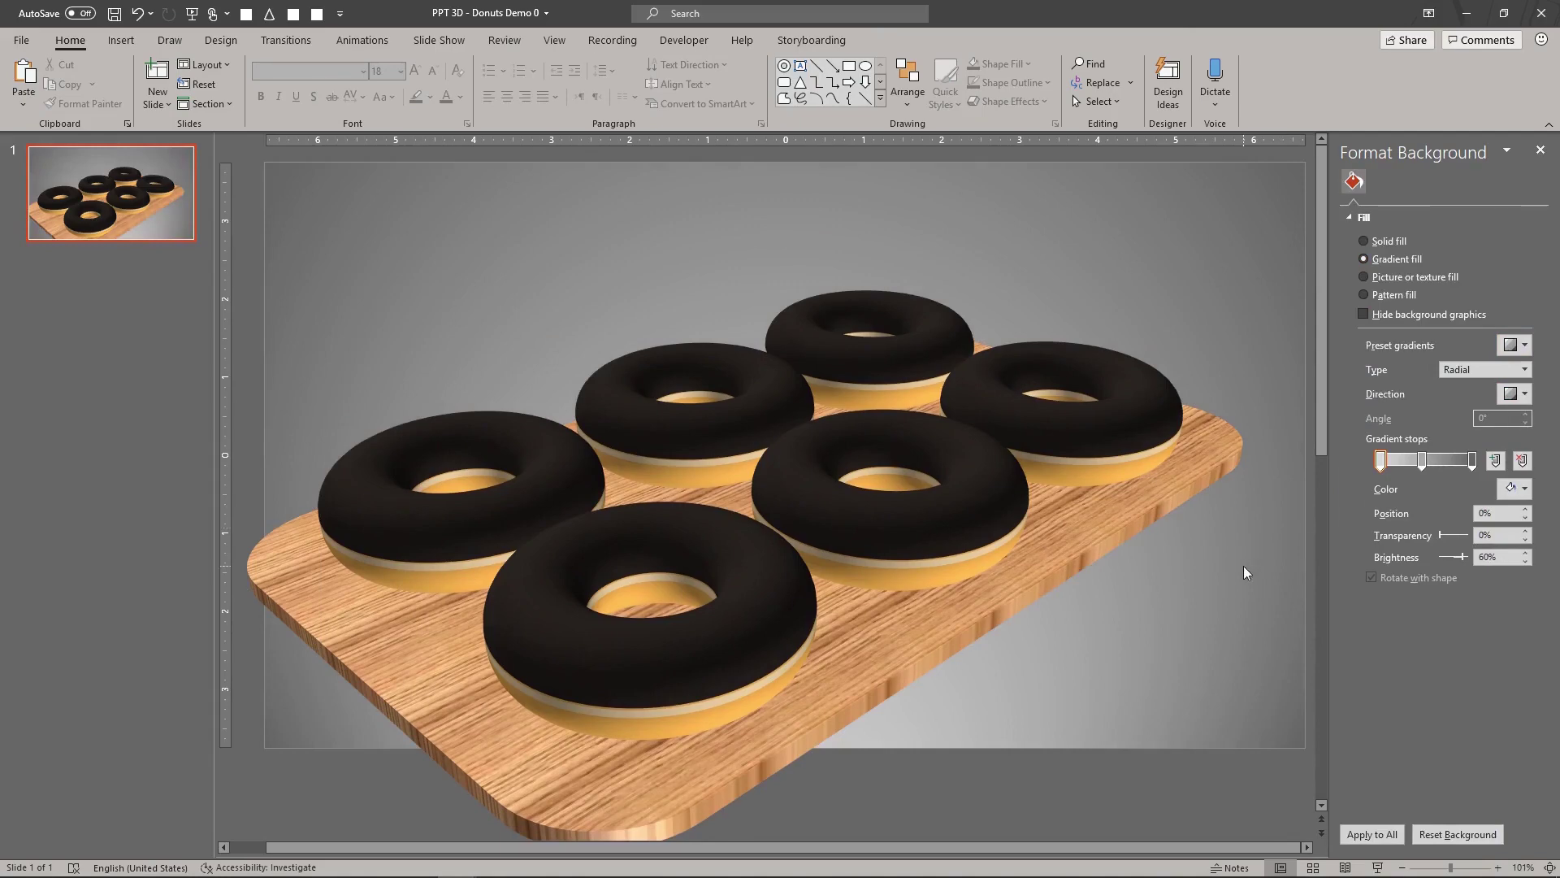
- Nudge the Scene's rotation to X 309.2°, Y 322.2°, Z 63.4°
left_click(1149, 496)
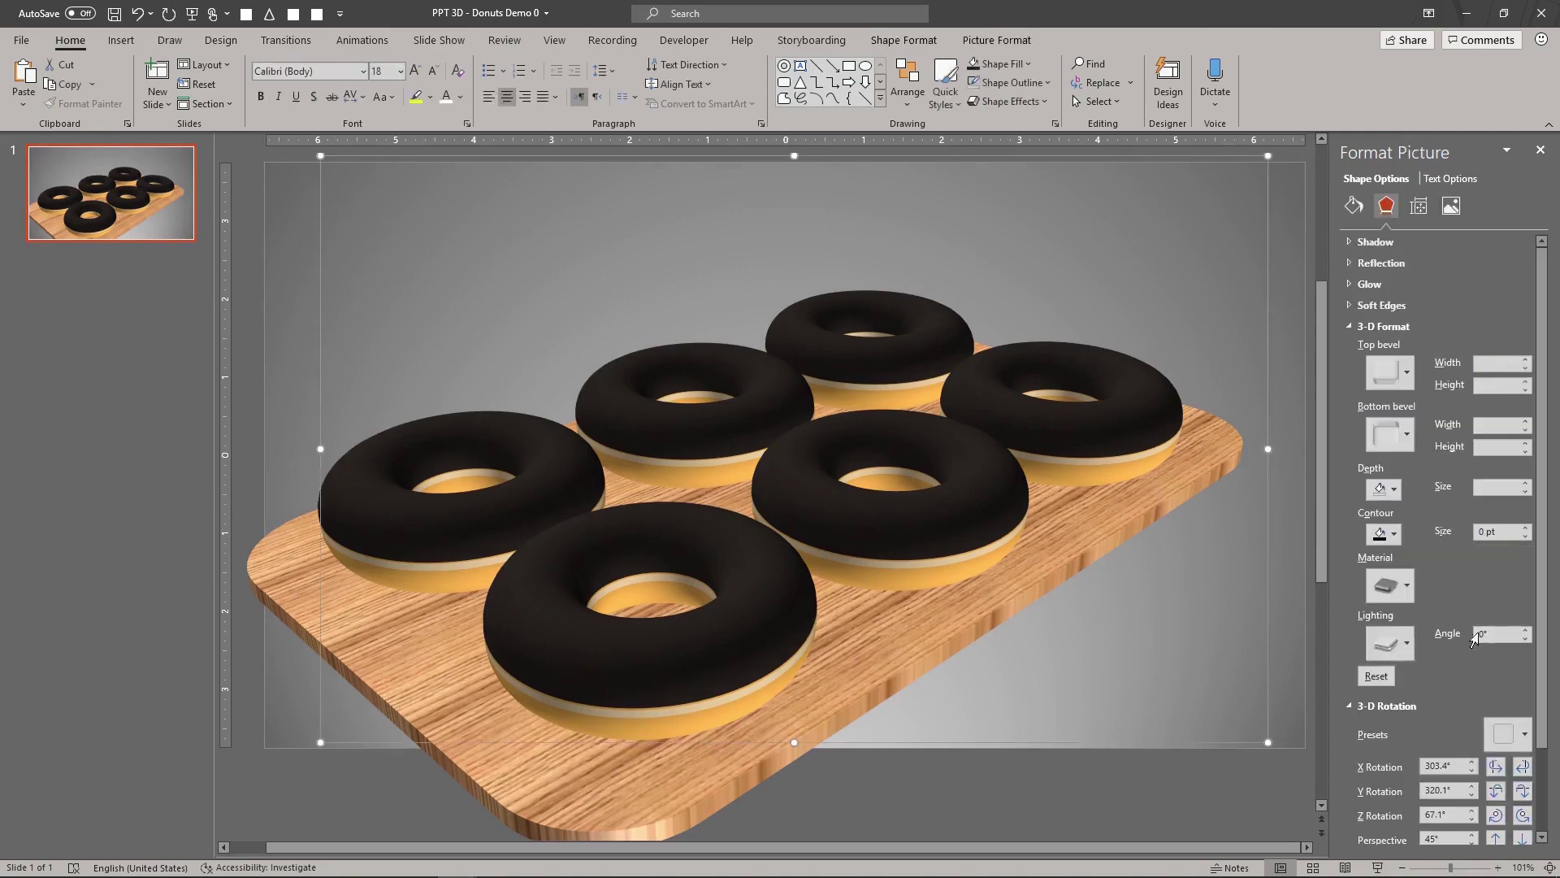
left_click(1495, 790)
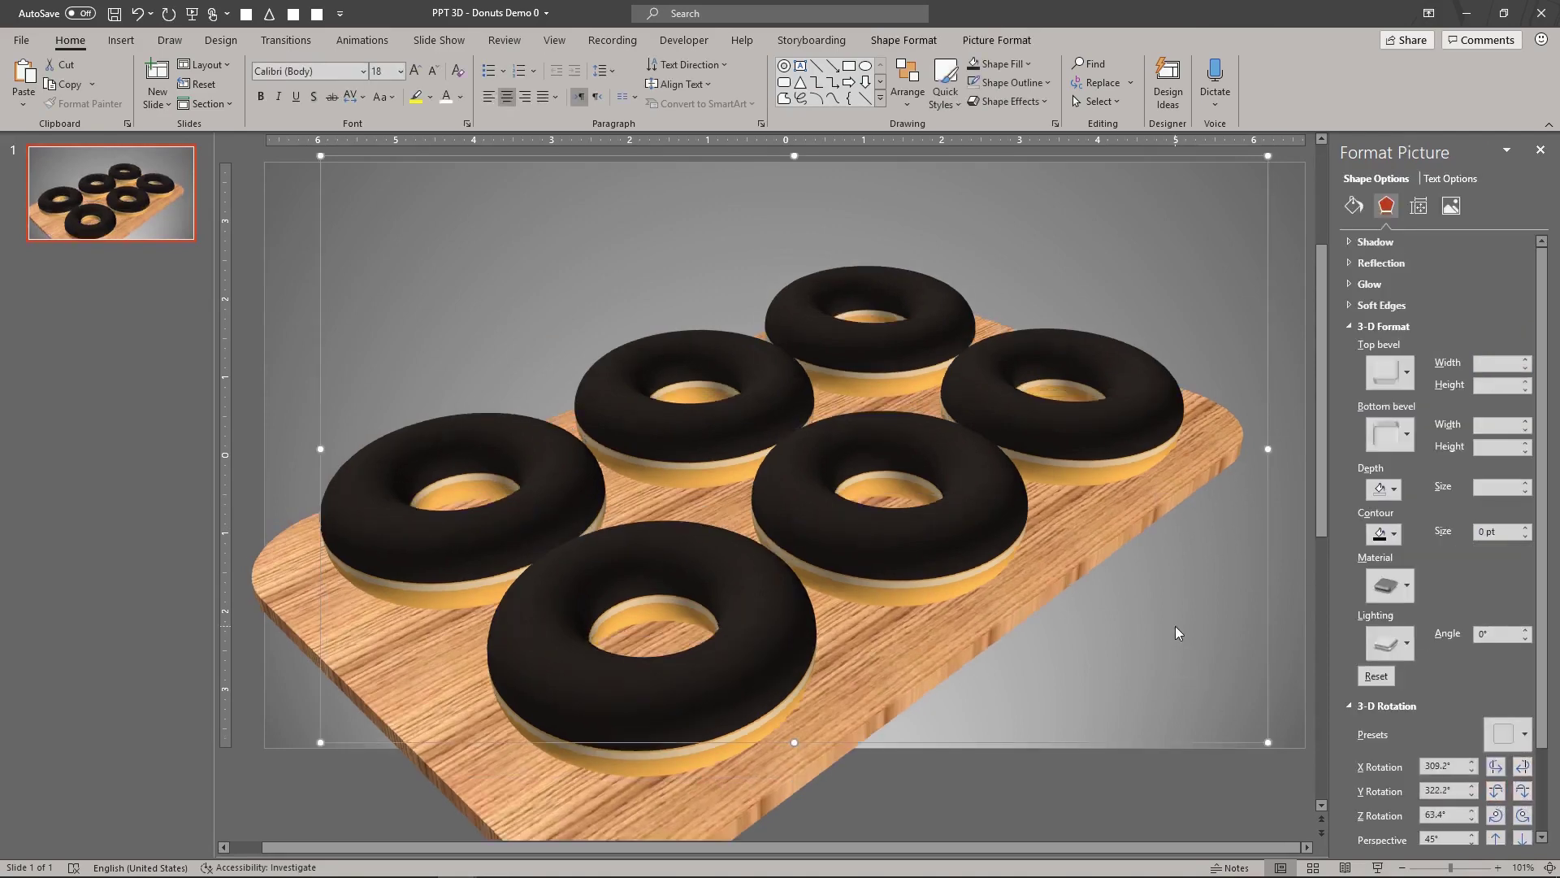
left_click(1288, 596)
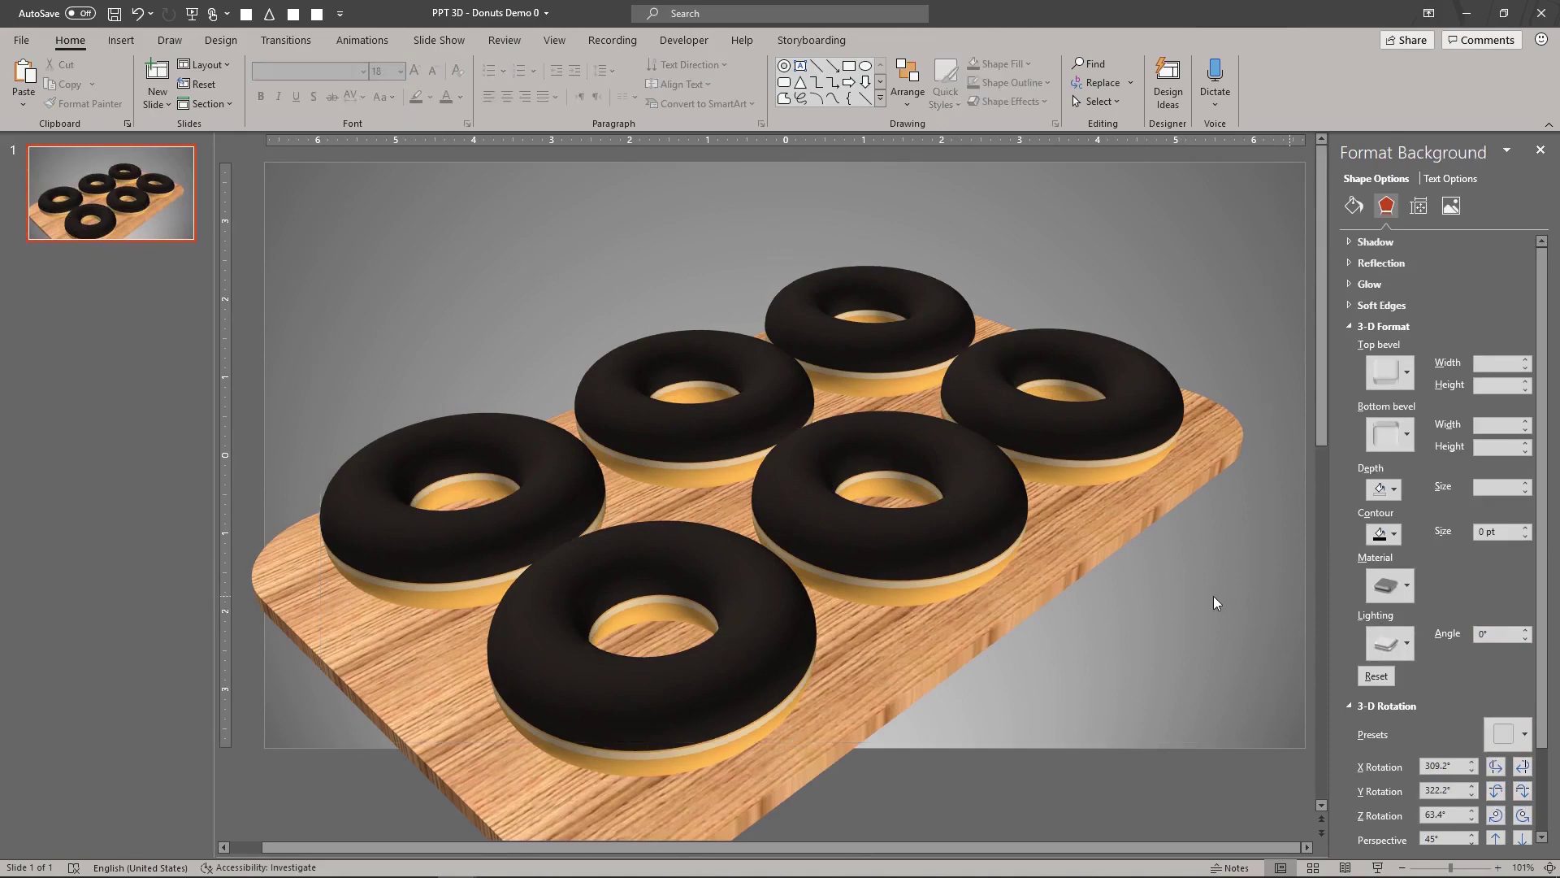